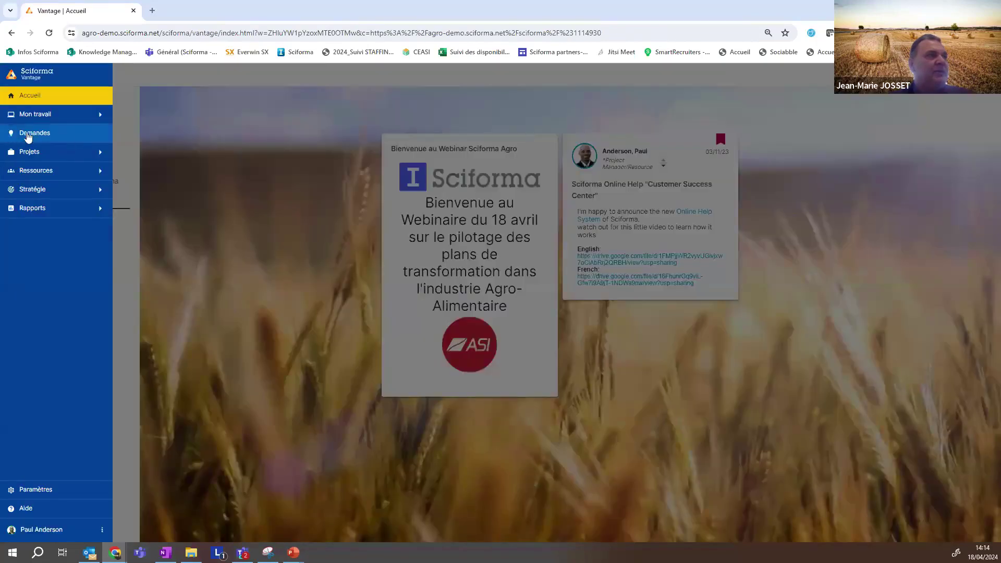
Show the ideas of the Filière Viande folder in Demandes and widen the Nom column to fit the idea names
{"action": "left_click", "coordinate": [29, 134]}
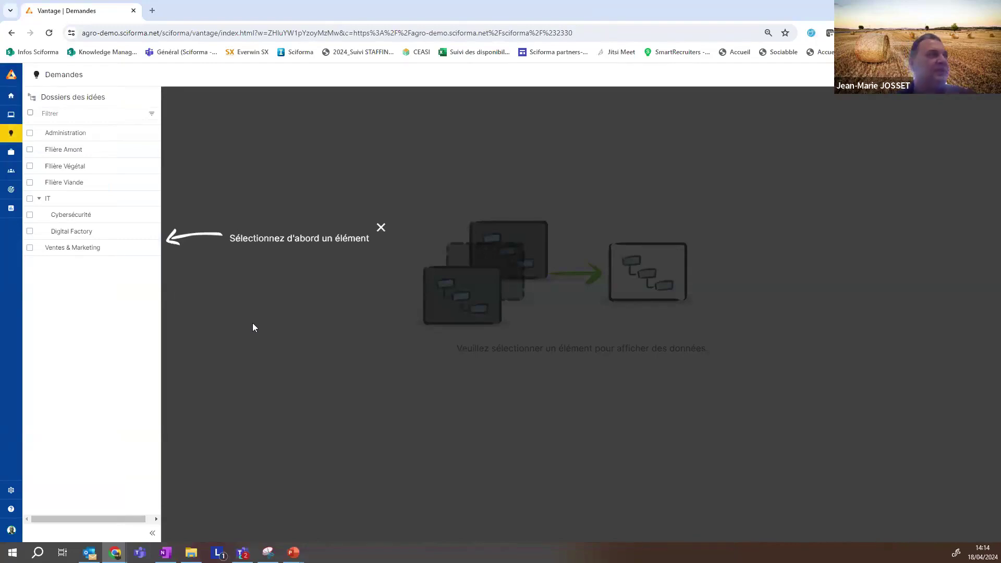
{"action": "left_click", "coordinate": [104, 166]}
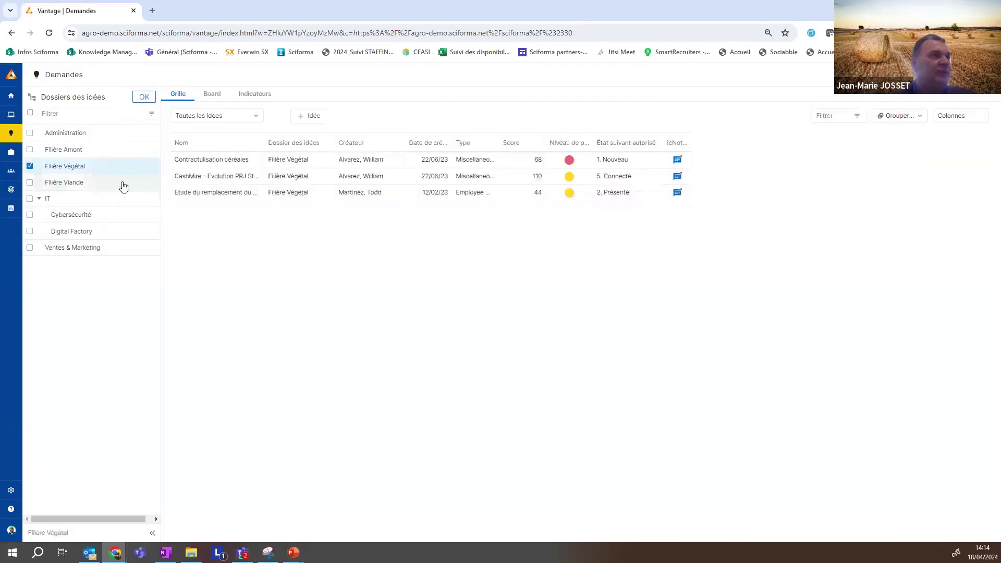
{"action": "left_click", "coordinate": [121, 182]}
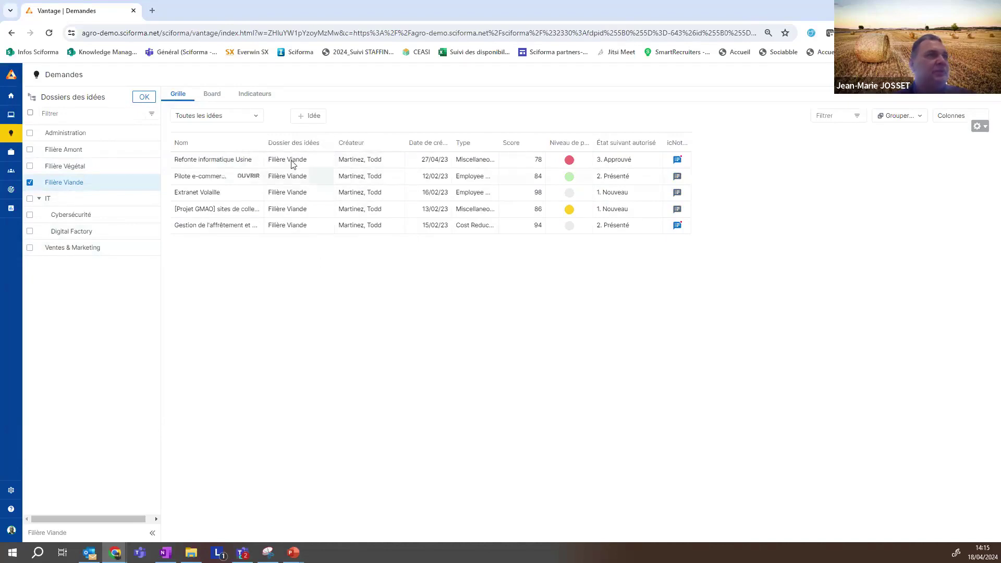
{"action": "left_click_drag", "start_coordinate": [264, 146], "coordinate": [344, 151]}
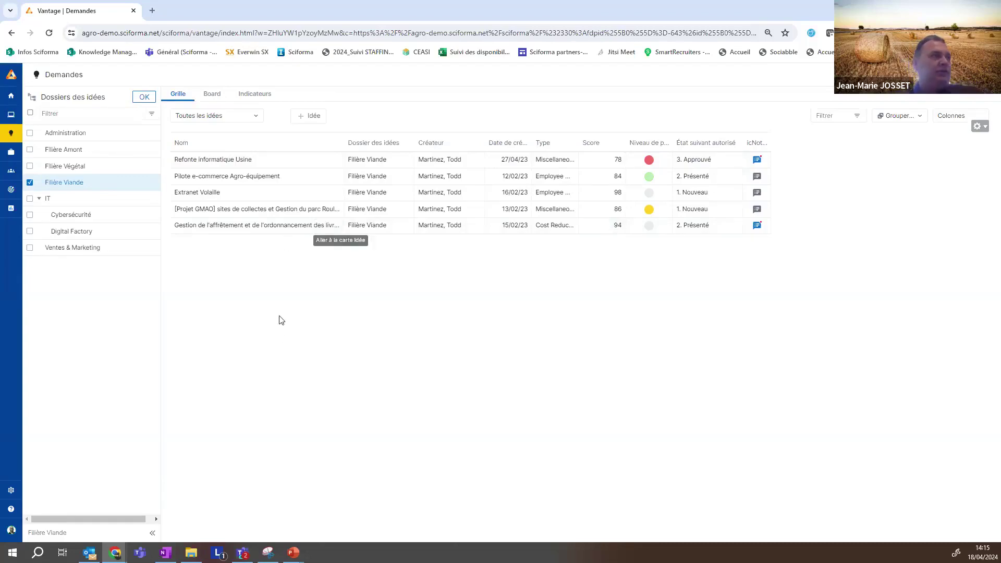
Create a new idea in the Filière Viande folder and name it "Nouvelle chaîne de production"
{"action": "left_click", "coordinate": [312, 116]}
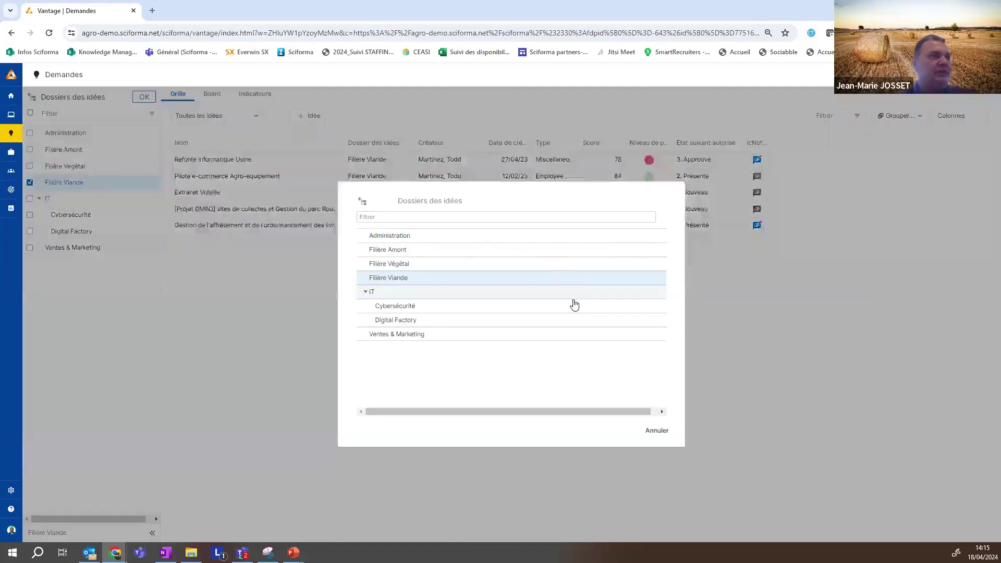
{"action": "left_click", "coordinate": [395, 278]}
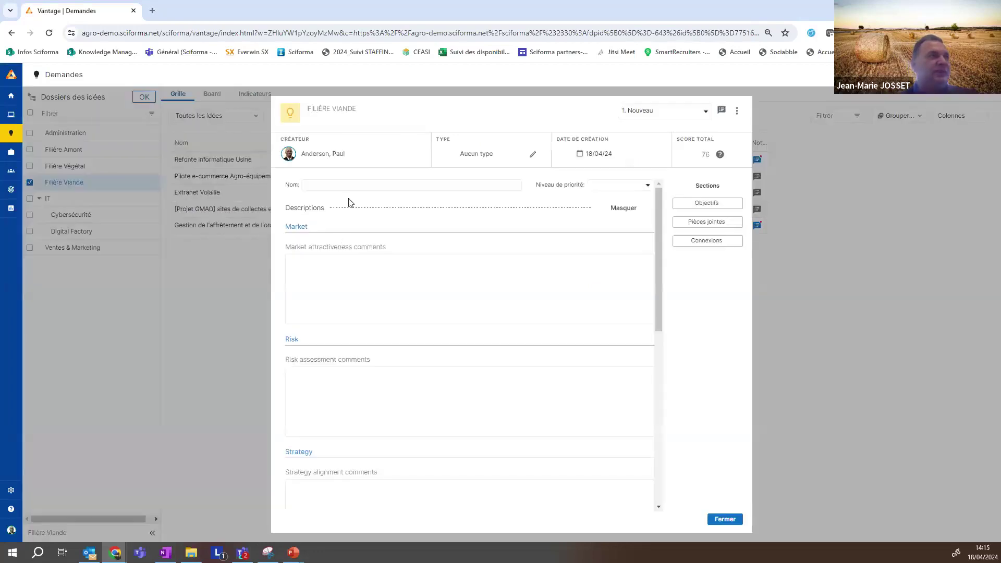
{"action": "left_click", "coordinate": [341, 186]}
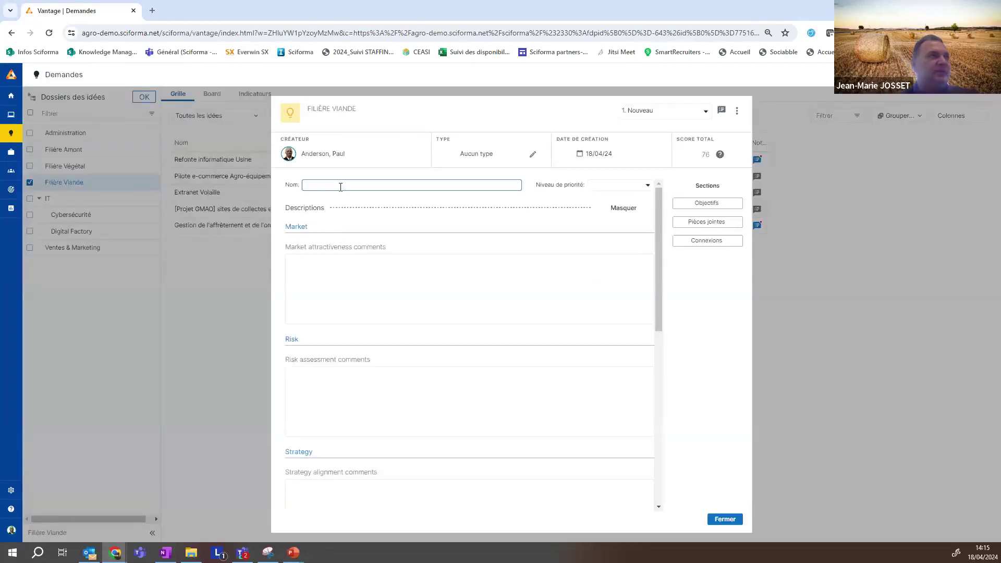
{"action": "type", "text": "Nsuvel"}
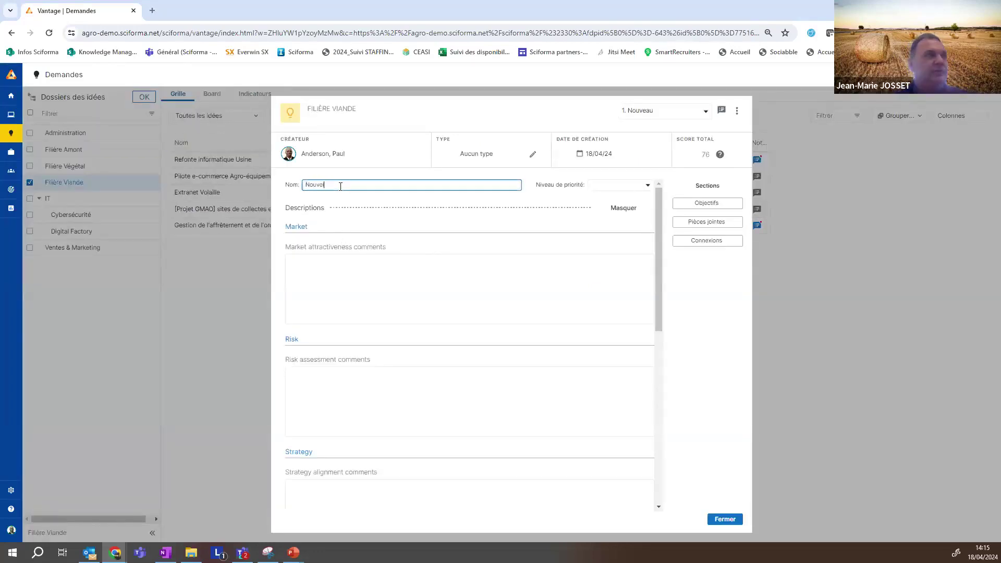
{"action": "type", "text": "le cha"}
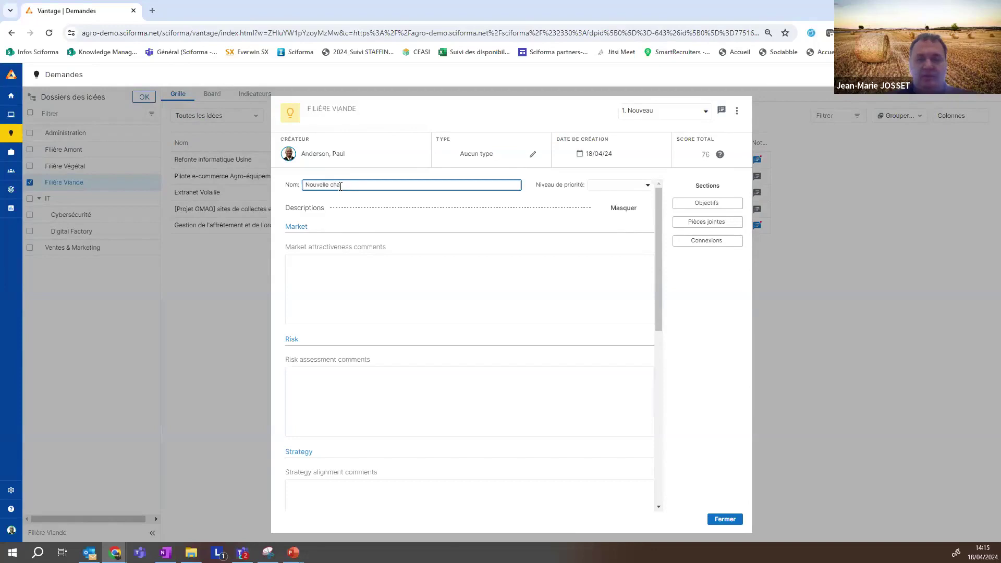
{"action": "type", "text": "în"}
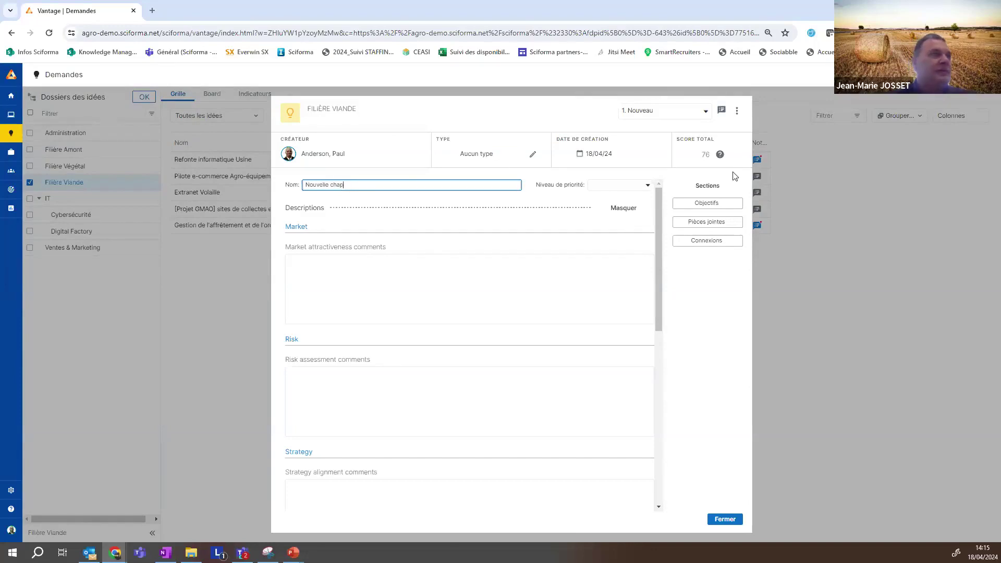
{"action": "key", "text": "BackSpace"}
{"action": "type", "text": "îne de production"}
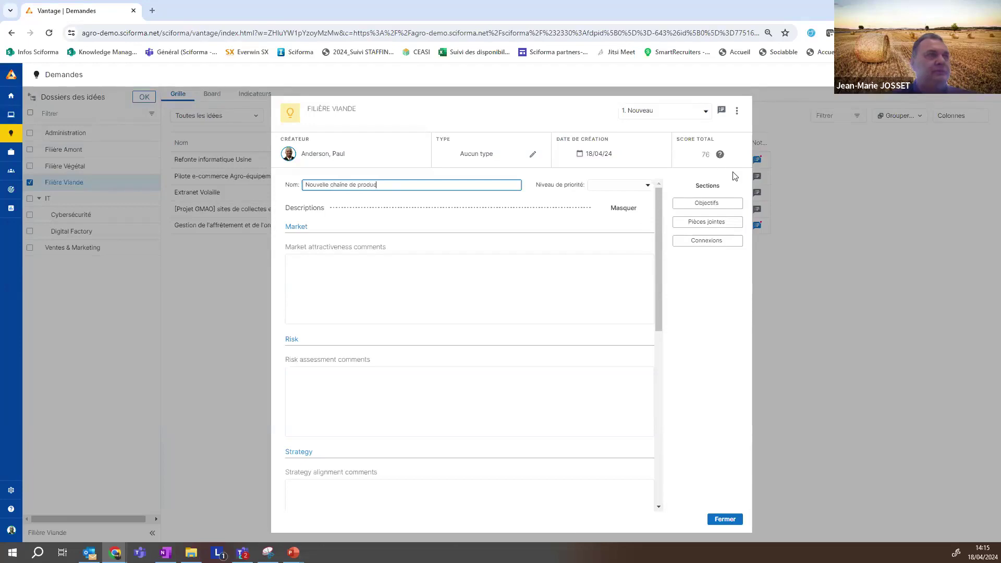
Set the idea's priority level to "2 - Élevé" and enter "Développement de nouveaux marchés" as the market attractiveness comment
{"action": "left_click", "coordinate": [626, 187]}
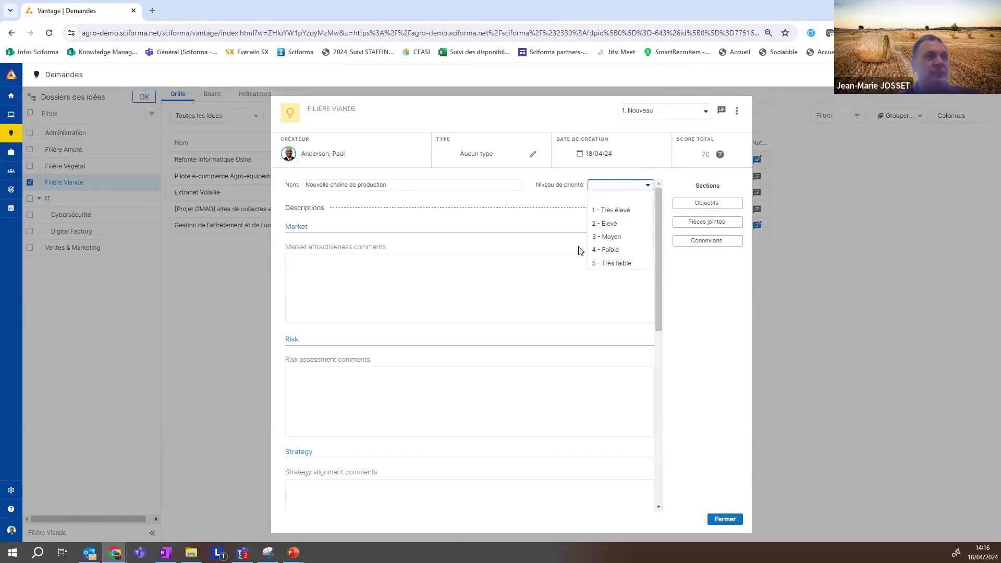
{"action": "left_click", "coordinate": [629, 227]}
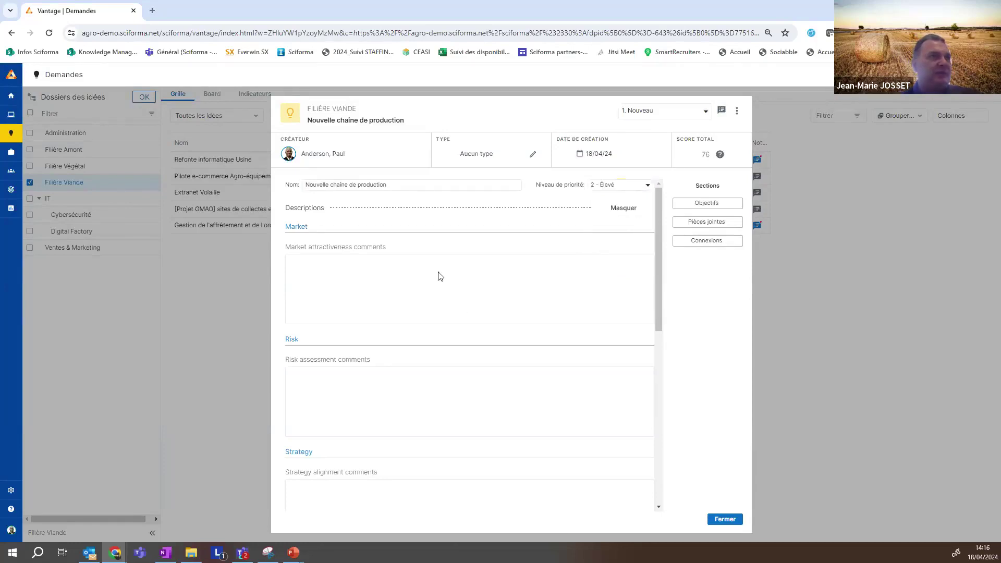
{"action": "left_click", "coordinate": [343, 275]}
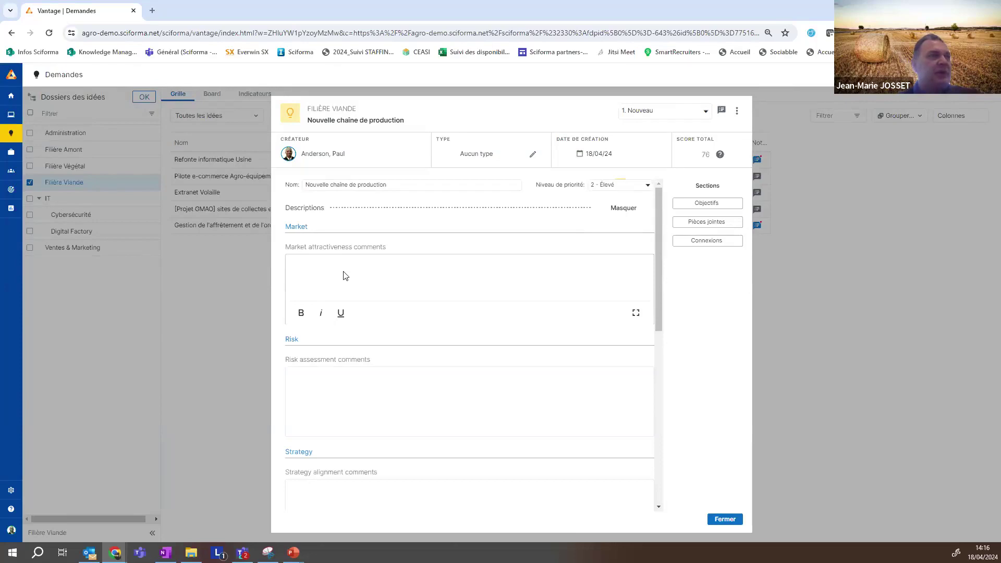
{"action": "type", "text": "Dével"}
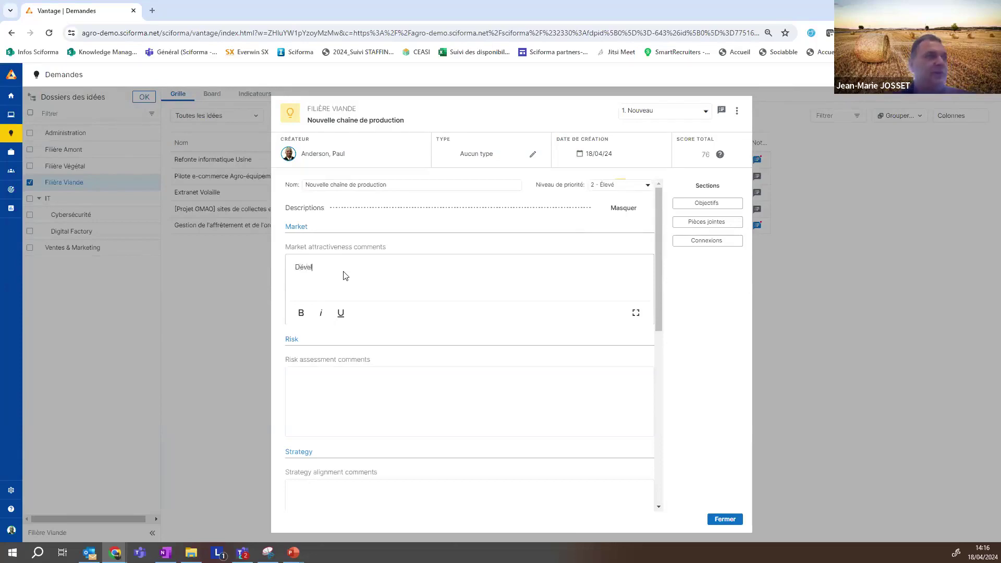
{"action": "type", "text": "oppe"}
{"action": "type", "text": "ment"}
{"action": "type", "text": "nt de nos"}
{"action": "type", "text": "és"}
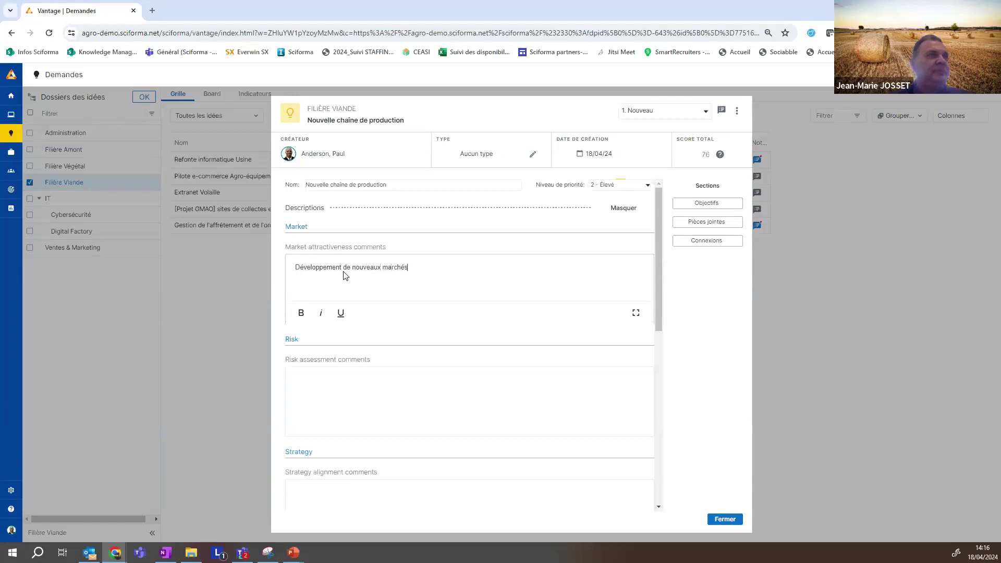
In the Market evaluation, rate Expected margins as 3-Good and Market attractiveness as 2-Provides growth opportunity
{"action": "left_click", "coordinate": [364, 381]}
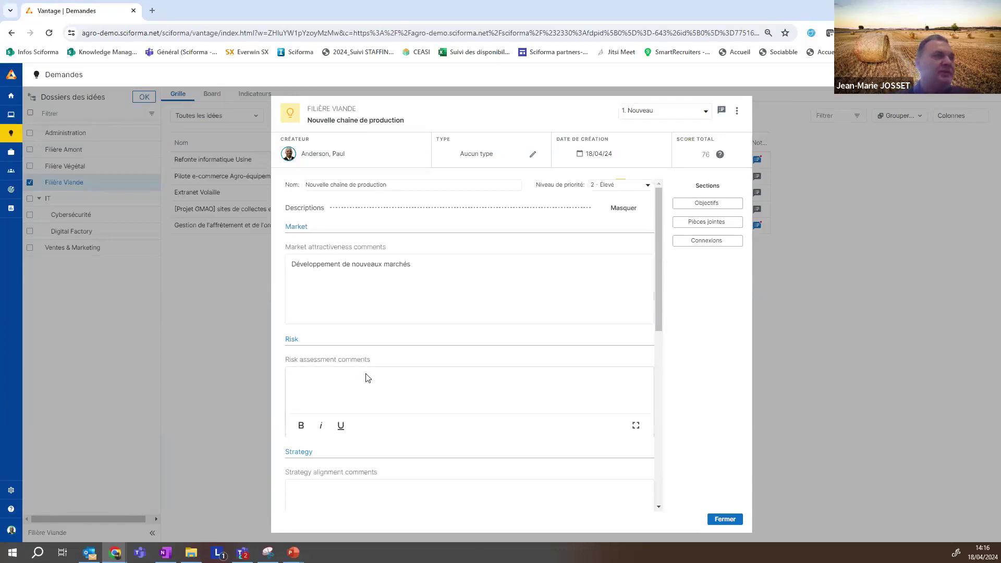
{"action": "scroll", "coordinate": [370, 375], "scroll_direction": "down", "scroll_amount": 2}
{"action": "left_click", "coordinate": [407, 404]}
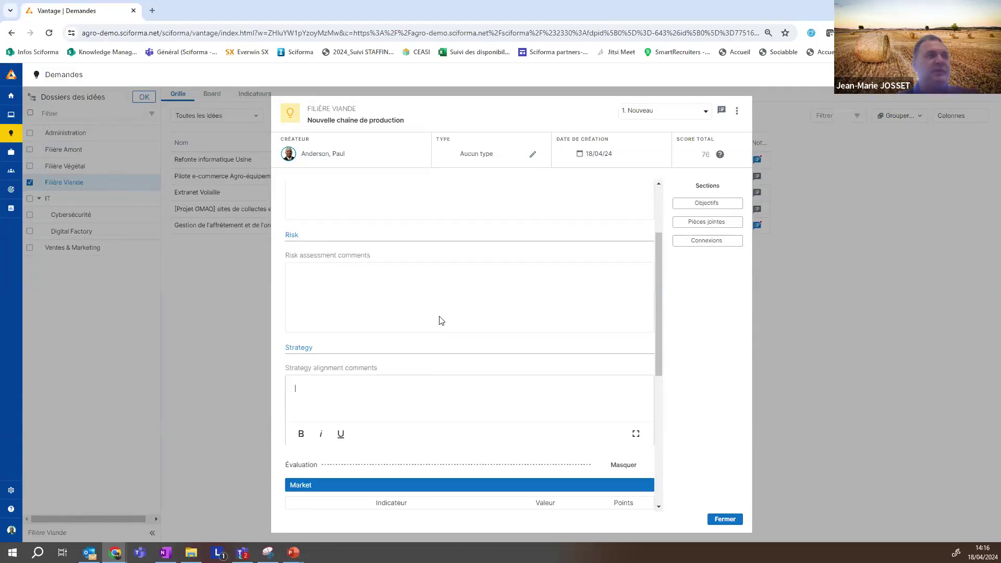
{"action": "scroll", "coordinate": [443, 317], "scroll_direction": "down", "scroll_amount": 3}
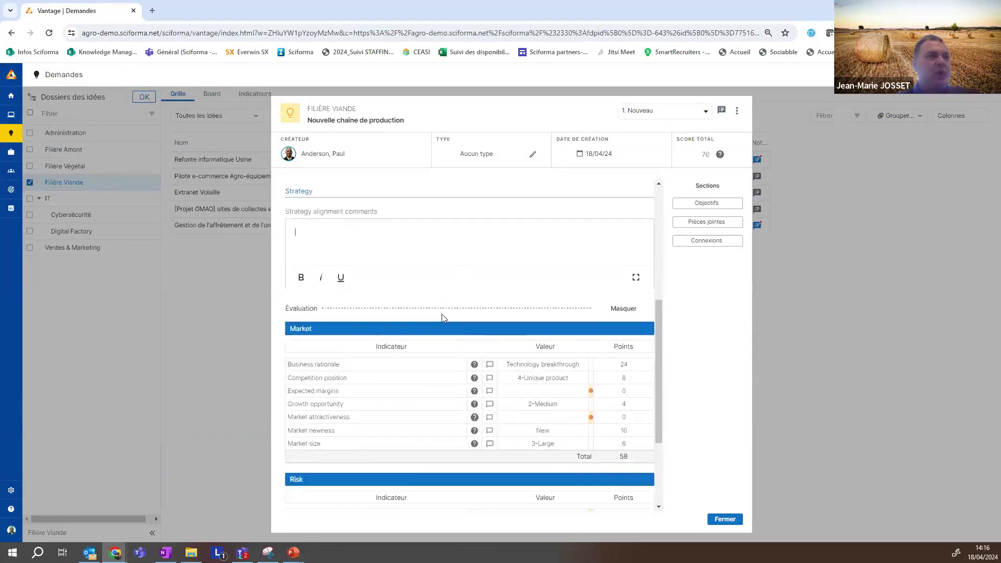
{"action": "scroll", "coordinate": [442, 318], "scroll_direction": "down", "scroll_amount": 2}
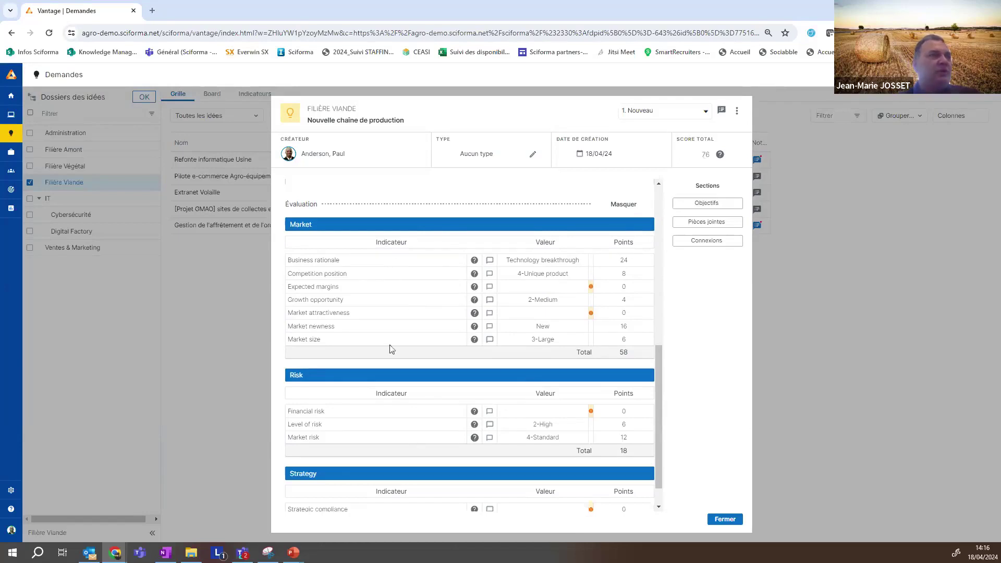
{"action": "left_click", "coordinate": [580, 288]}
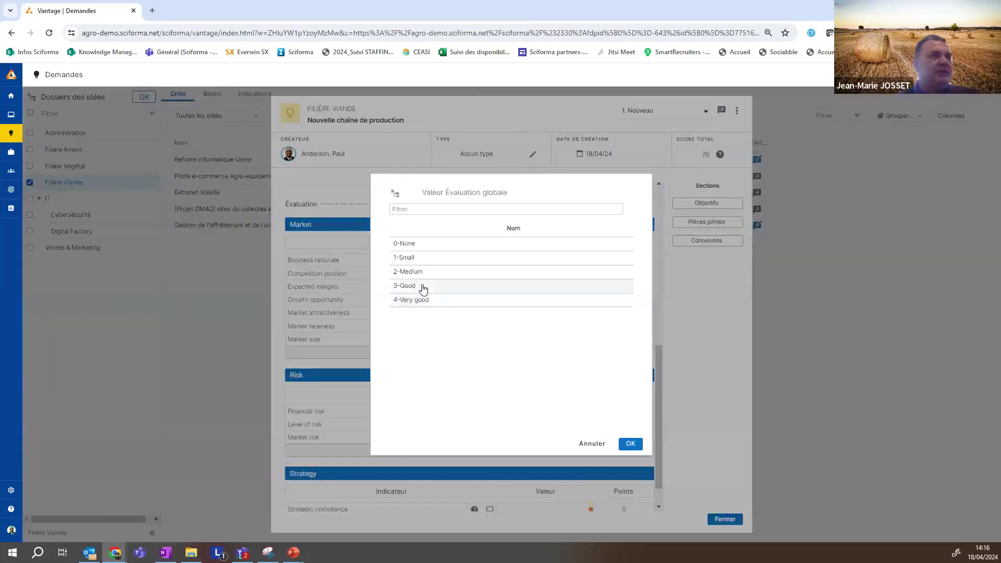
{"action": "left_click", "coordinate": [425, 285]}
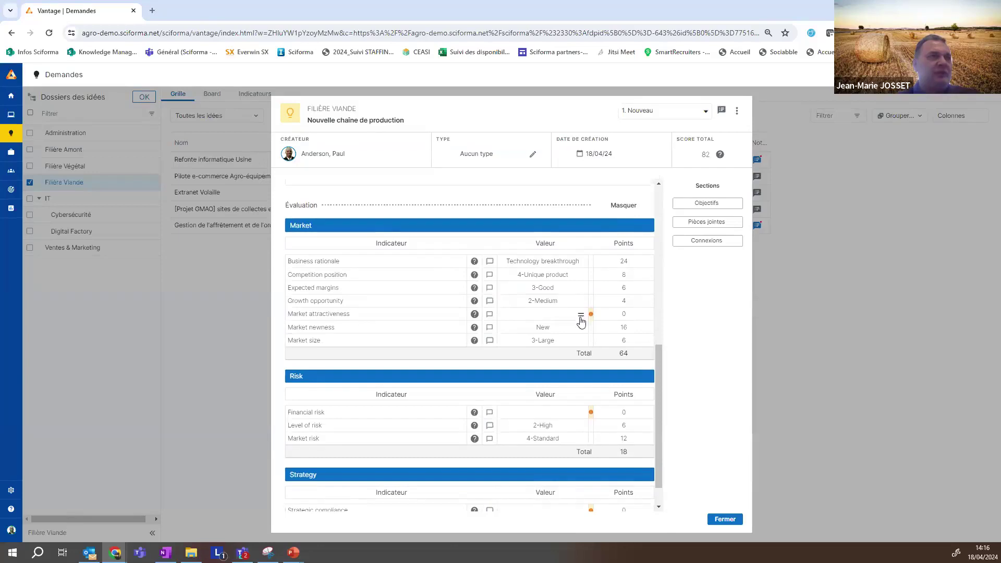
{"action": "left_click", "coordinate": [581, 316]}
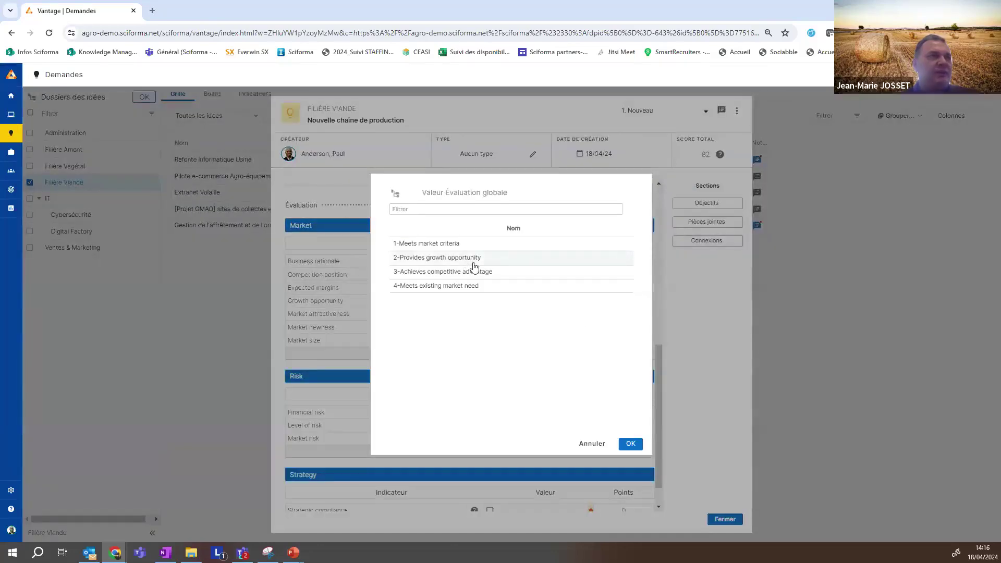
{"action": "double_click", "coordinate": [474, 266]}
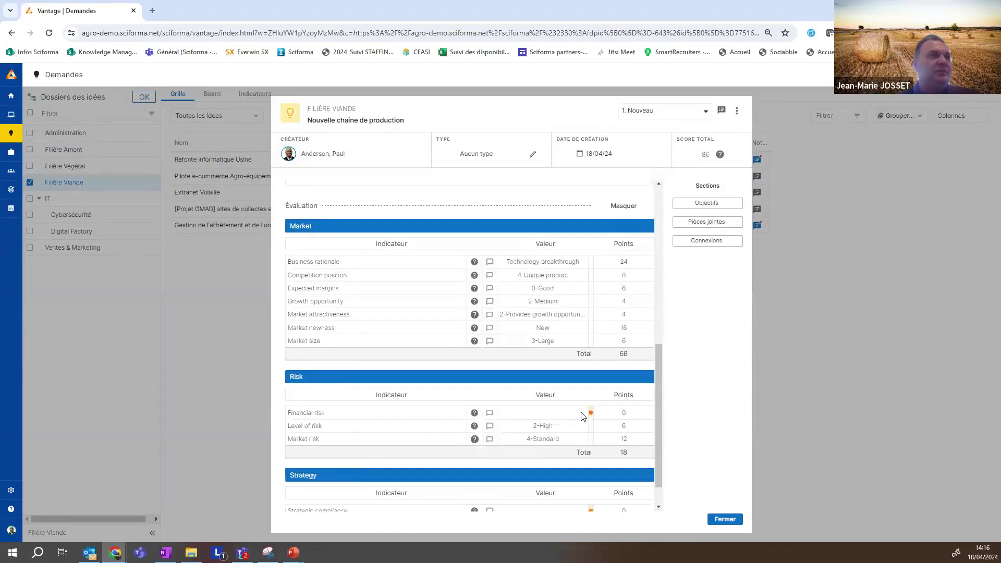
Rate Financial risk as 2-Large in the Risk evaluation and Strategic compliance as 3-Supports in the Strategy evaluation
{"action": "left_click", "coordinate": [545, 340]}
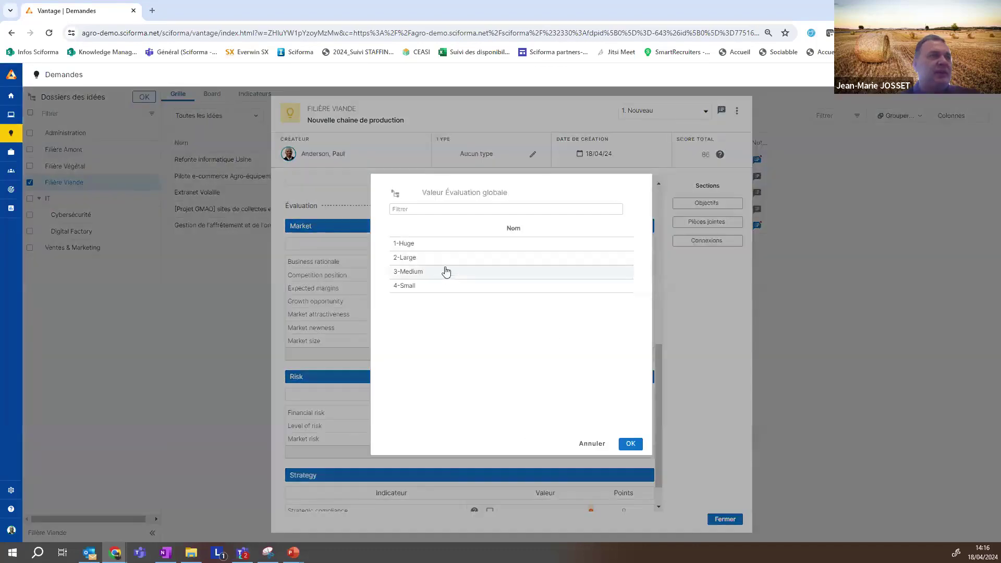
{"action": "double_click", "coordinate": [446, 259]}
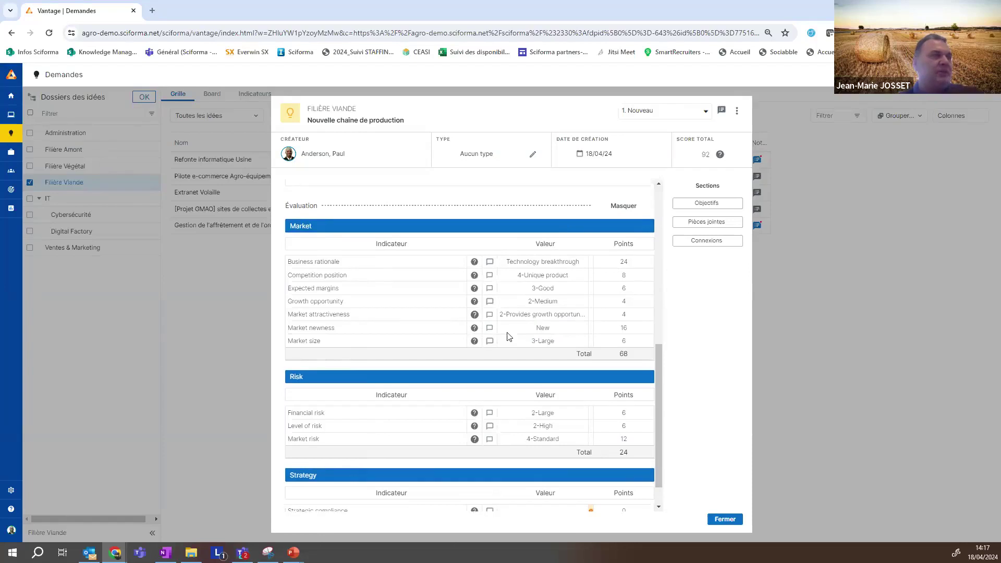
{"action": "scroll", "coordinate": [509, 336], "scroll_direction": "down", "scroll_amount": 1}
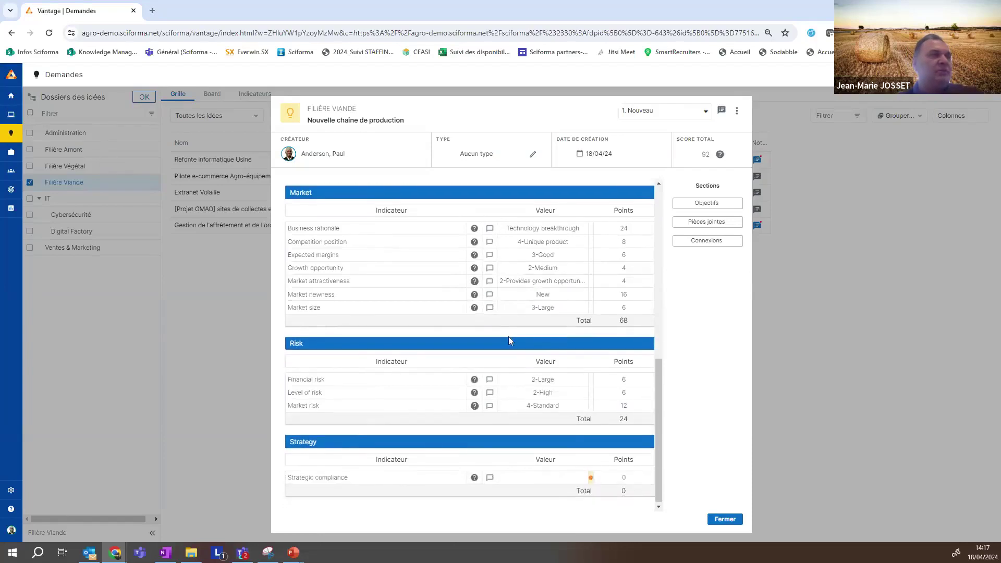
{"action": "left_click", "coordinate": [581, 478]}
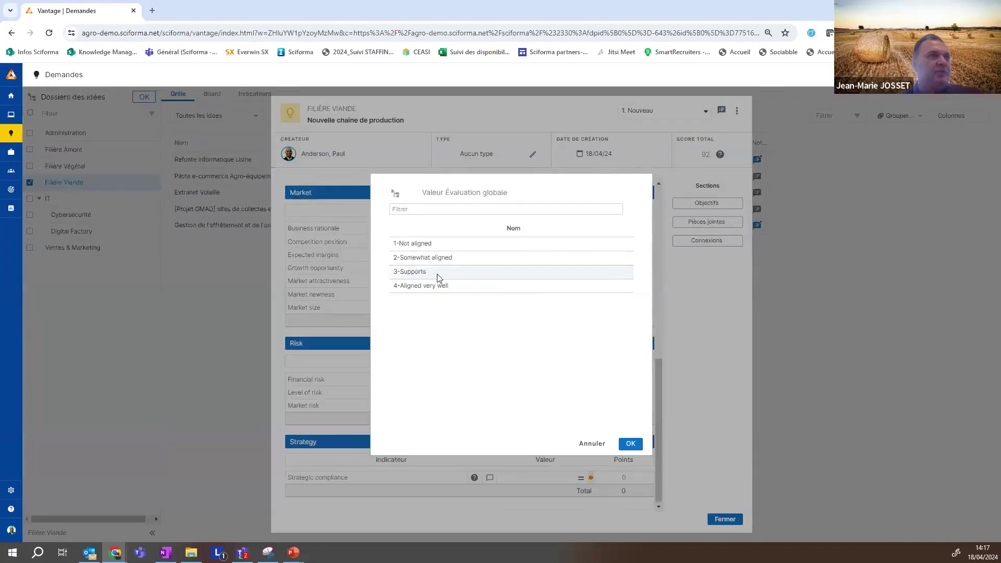
{"action": "double_click", "coordinate": [438, 272]}
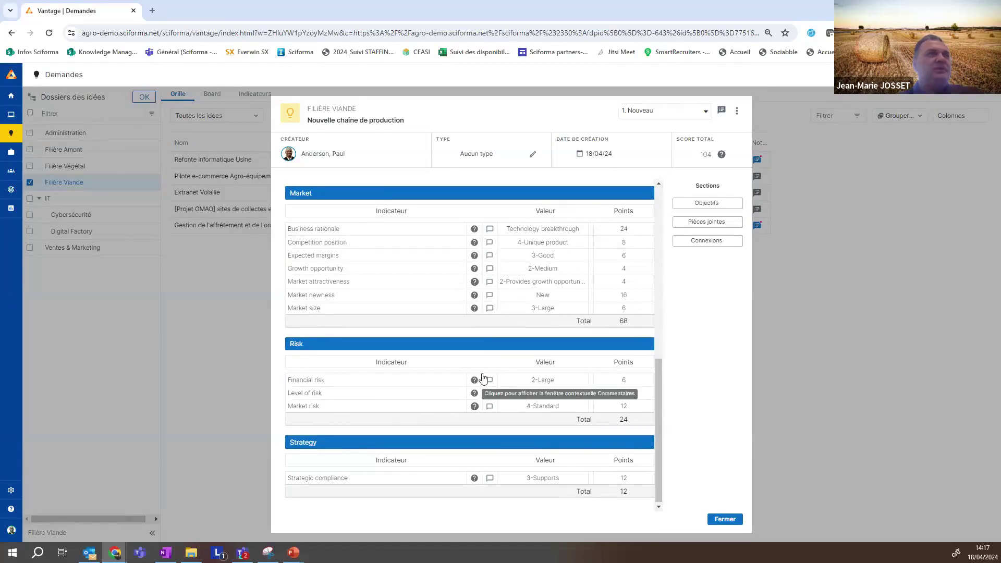
Add the Objectifs section to the idea and attach the objectives Eco-Label, Amélioration des process industriels and Lancement Nouveaux produits
{"action": "left_click", "coordinate": [707, 204]}
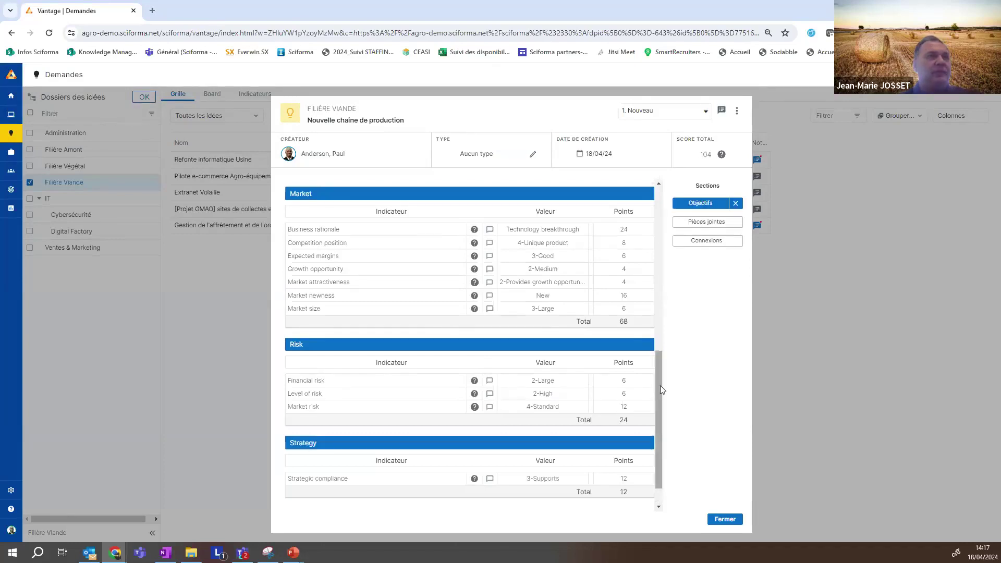
{"action": "scroll", "coordinate": [654, 428], "scroll_direction": "down", "scroll_amount": 1}
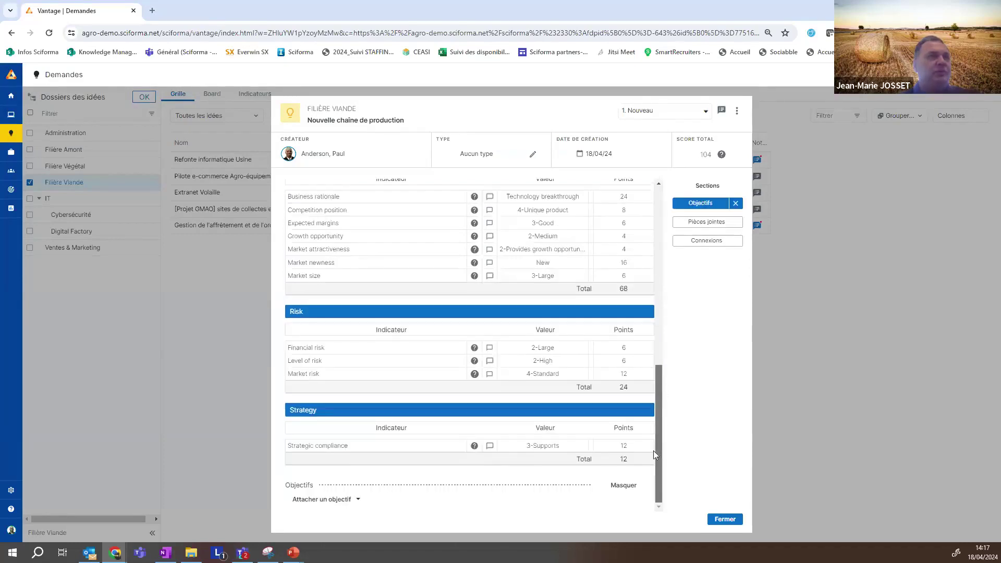
{"action": "left_click", "coordinate": [330, 501]}
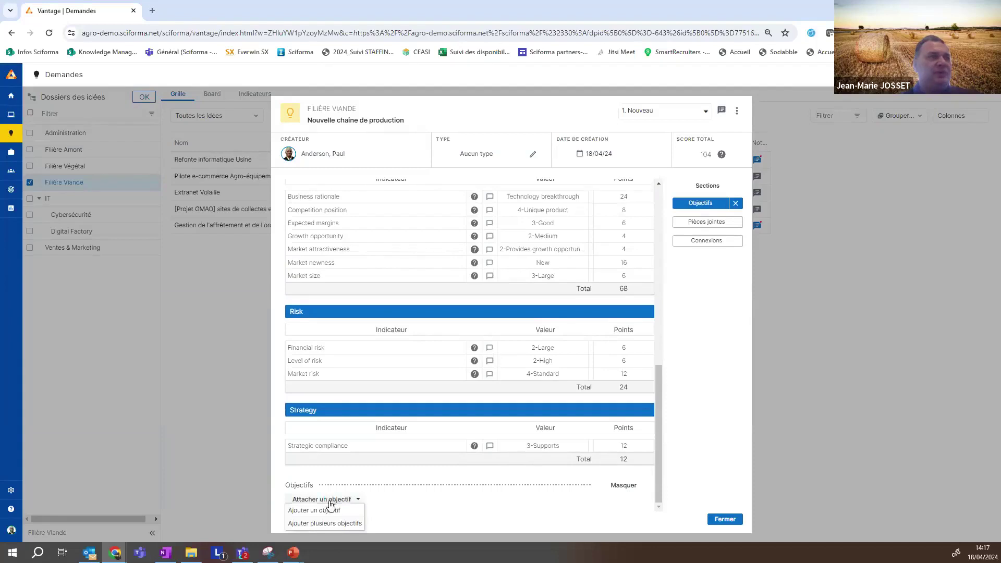
{"action": "left_click", "coordinate": [331, 523]}
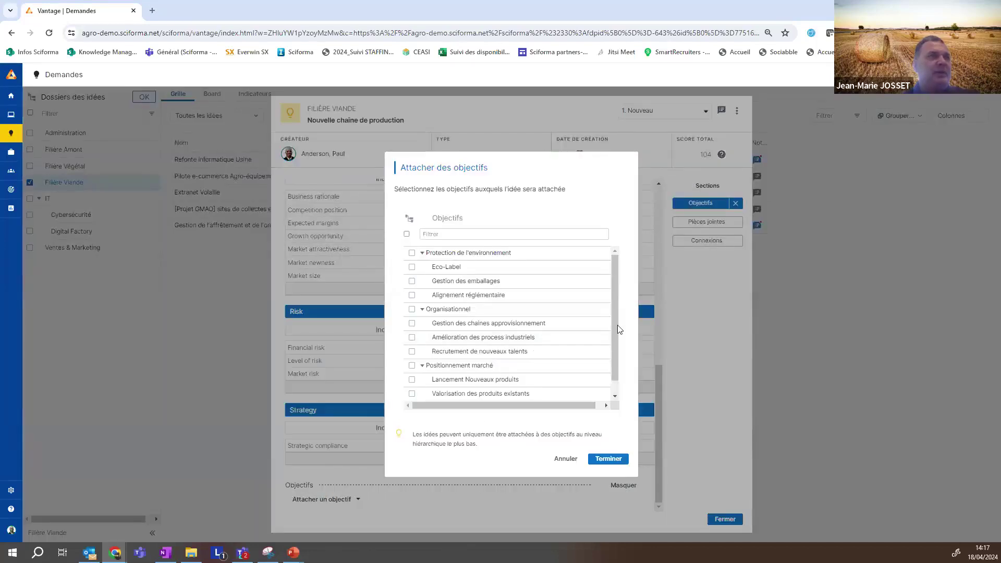
{"action": "left_click_drag", "start_coordinate": [613, 296], "coordinate": [613, 329]}
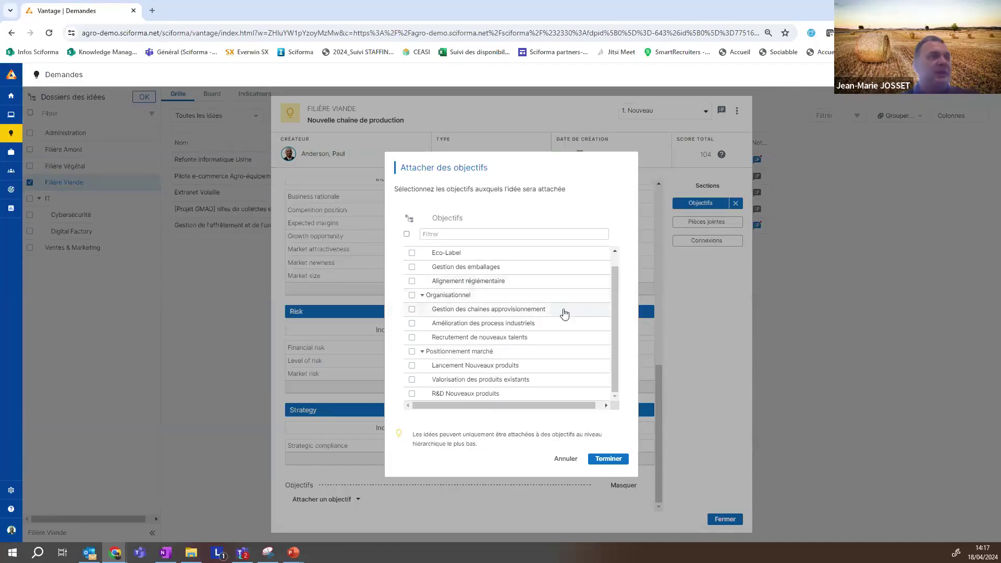
{"action": "left_click", "coordinate": [412, 366]}
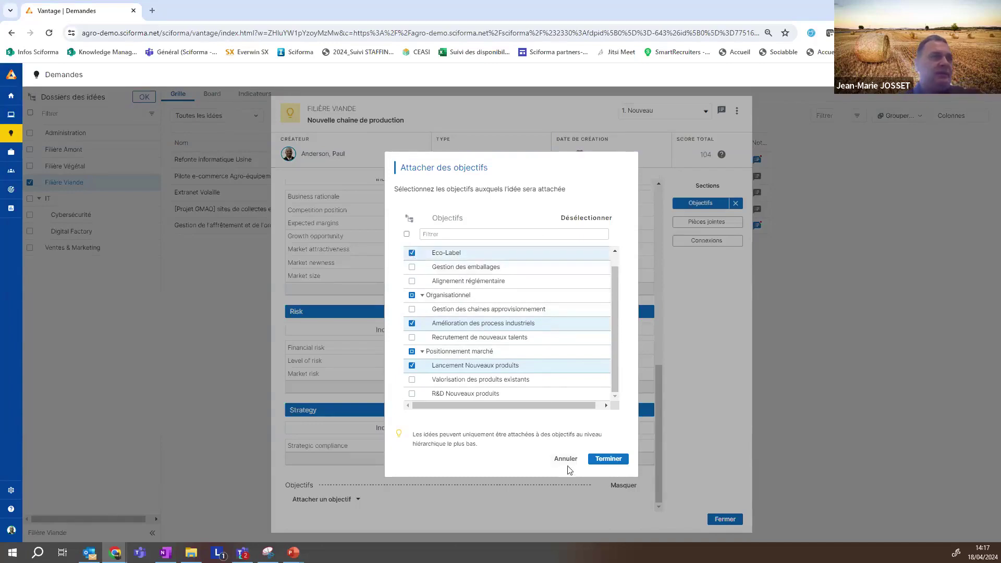
{"action": "left_click", "coordinate": [604, 459]}
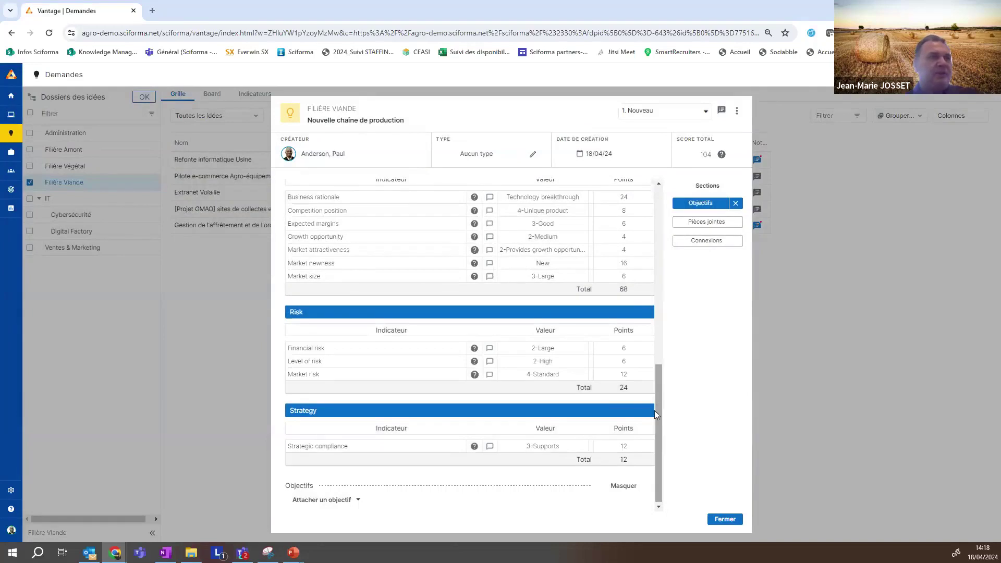
Set the alignment level of the Eco-Label objective to Élevé
{"action": "scroll", "coordinate": [399, 493], "scroll_direction": "down", "scroll_amount": 5}
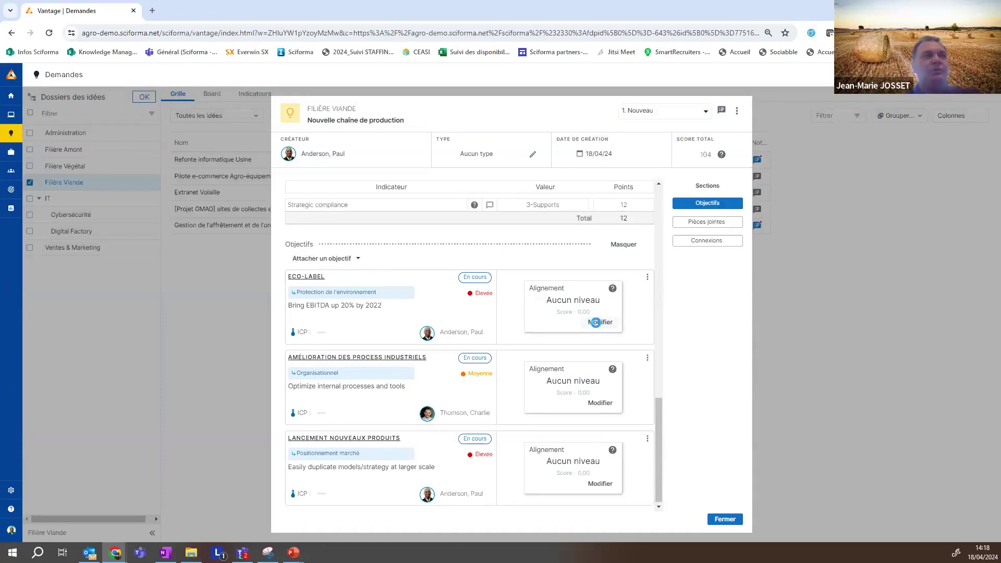
{"action": "left_click", "coordinate": [597, 323]}
{"action": "left_click", "coordinate": [595, 318]}
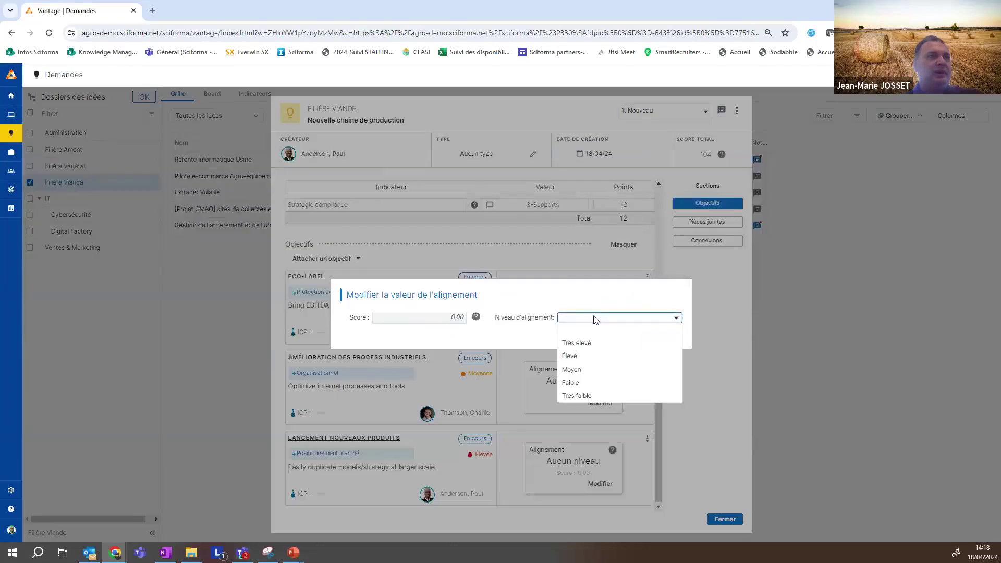
{"action": "left_click", "coordinate": [588, 353]}
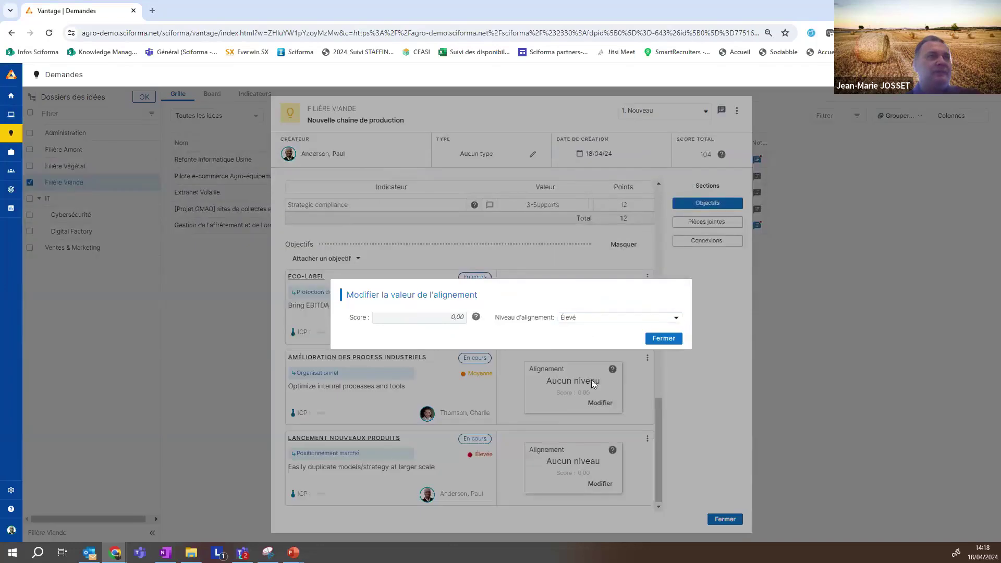
{"action": "left_click", "coordinate": [662, 339]}
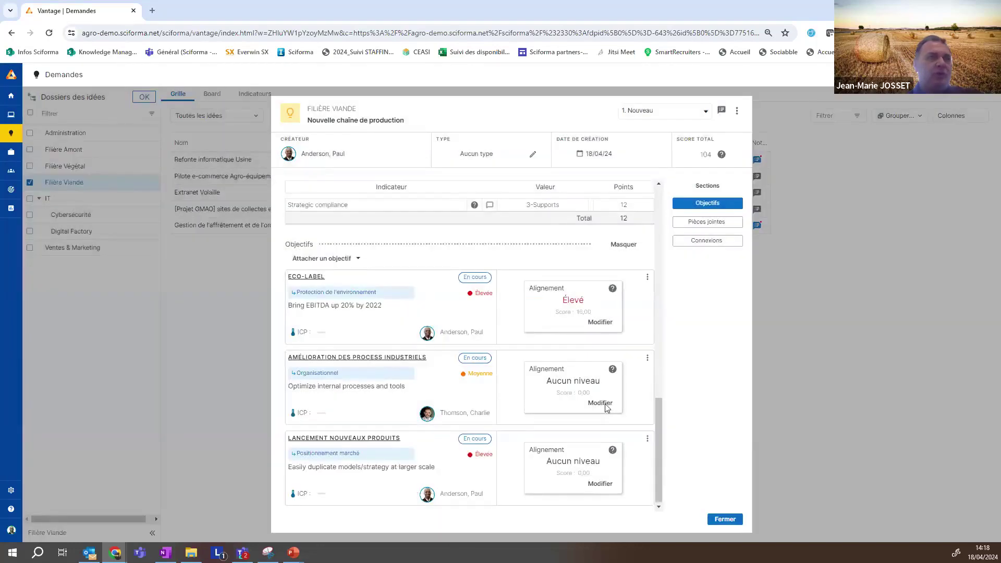
Set the alignment level of the Amélioration des process industriels objective to Moyen
{"action": "left_click", "coordinate": [605, 403]}
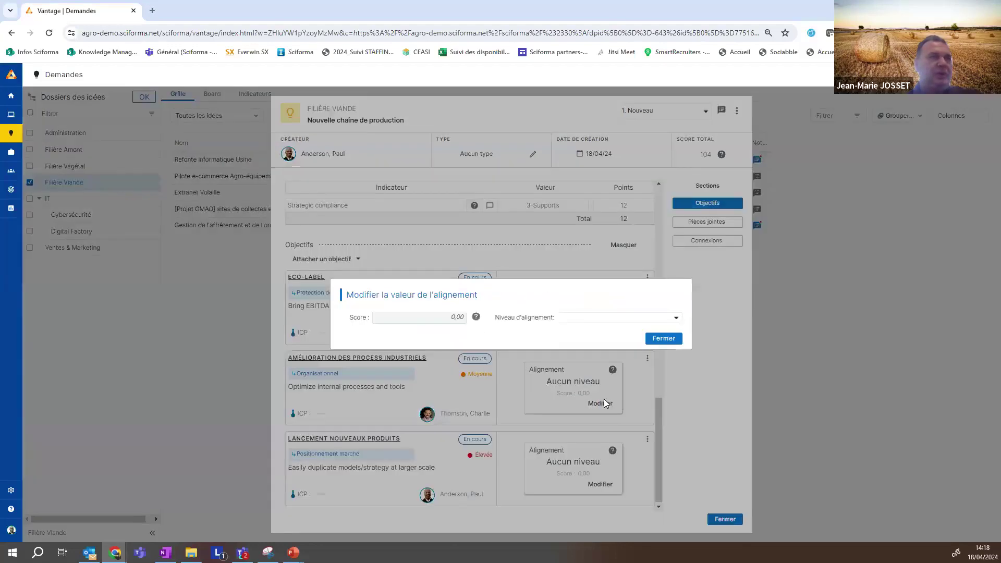
{"action": "left_click", "coordinate": [595, 318]}
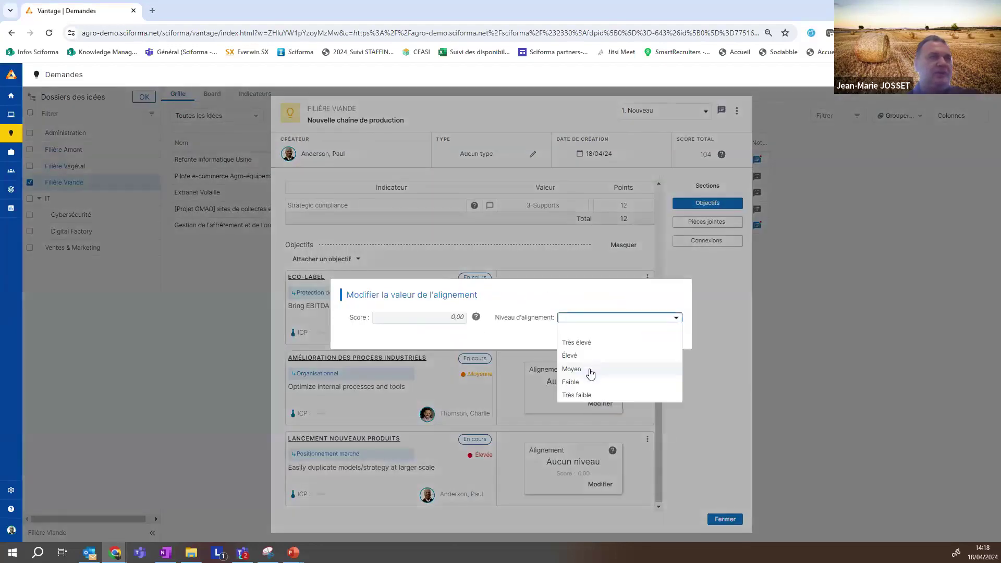
{"action": "left_click", "coordinate": [591, 368]}
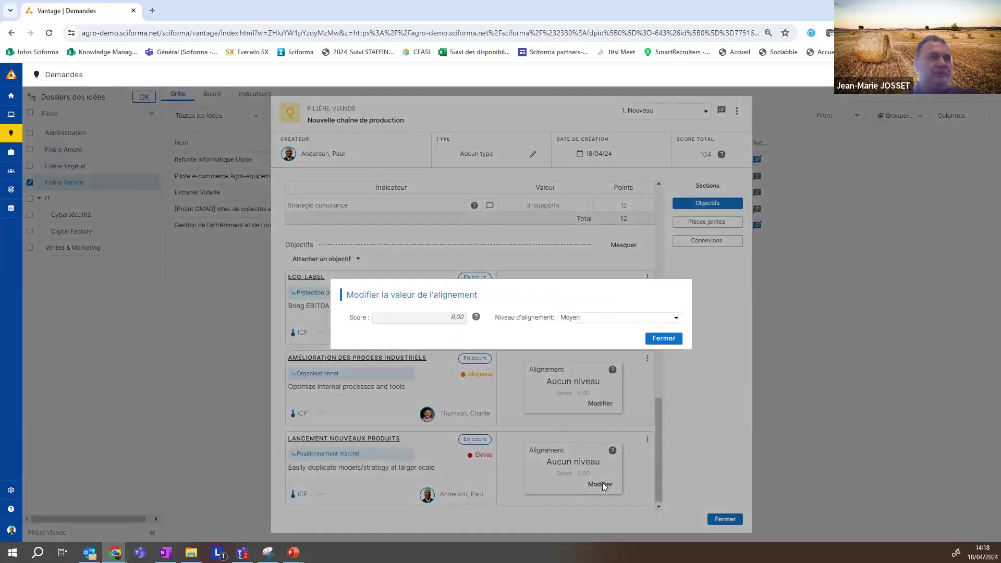
{"action": "left_click", "coordinate": [662, 339]}
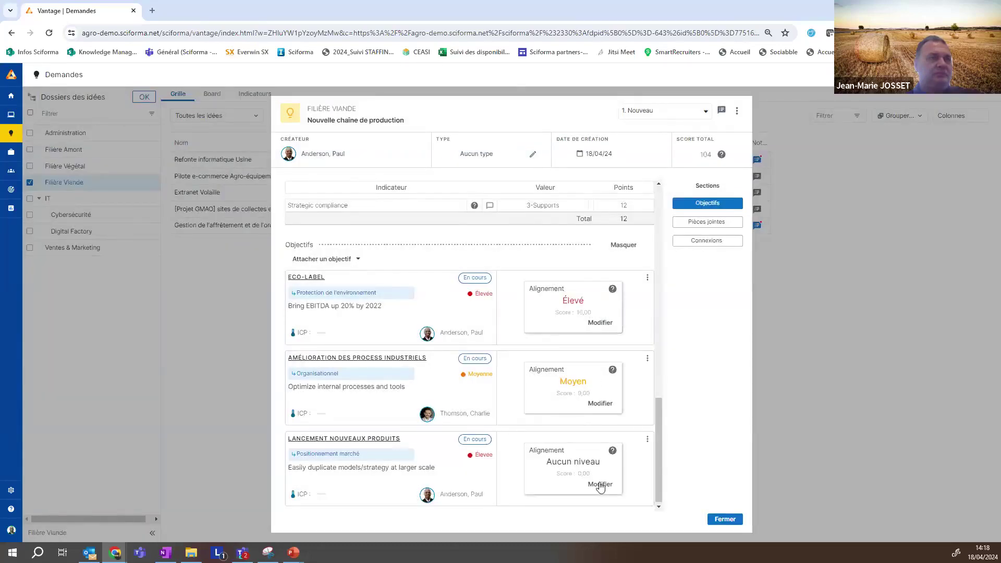
Set the alignment level of the Lancement Nouveaux produits objective to Moyen
{"action": "left_click", "coordinate": [600, 484]}
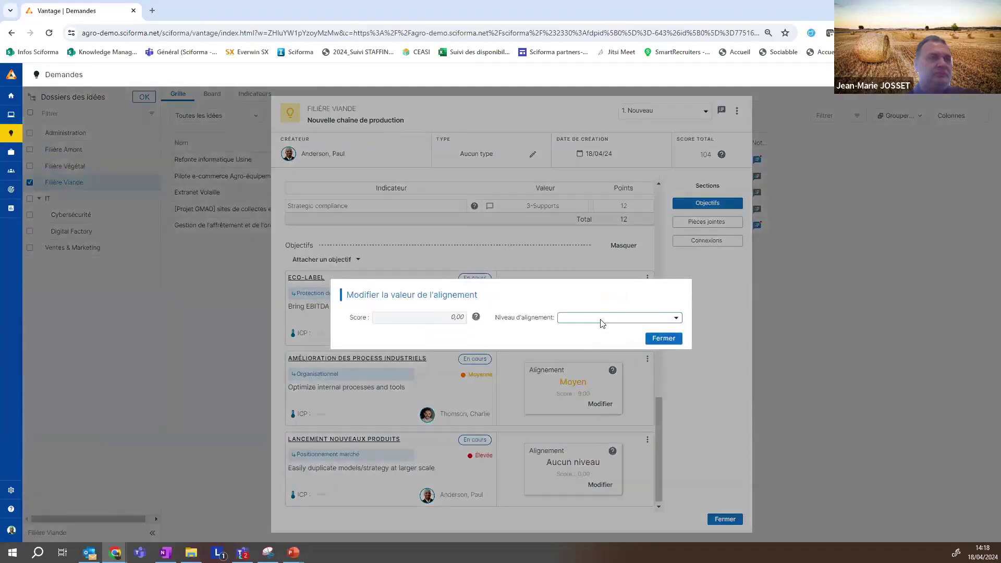
{"action": "left_click", "coordinate": [603, 323]}
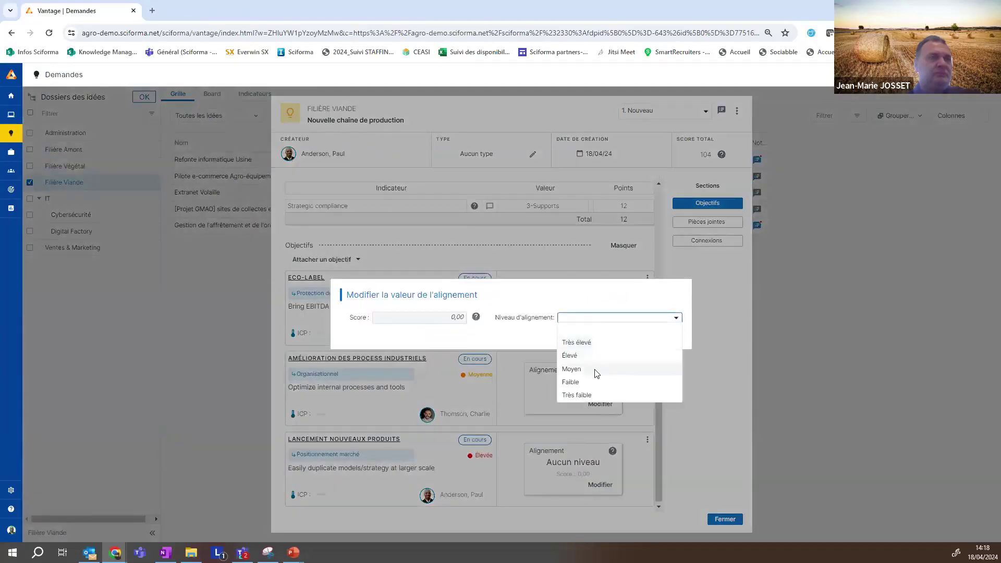
{"action": "left_click", "coordinate": [594, 372]}
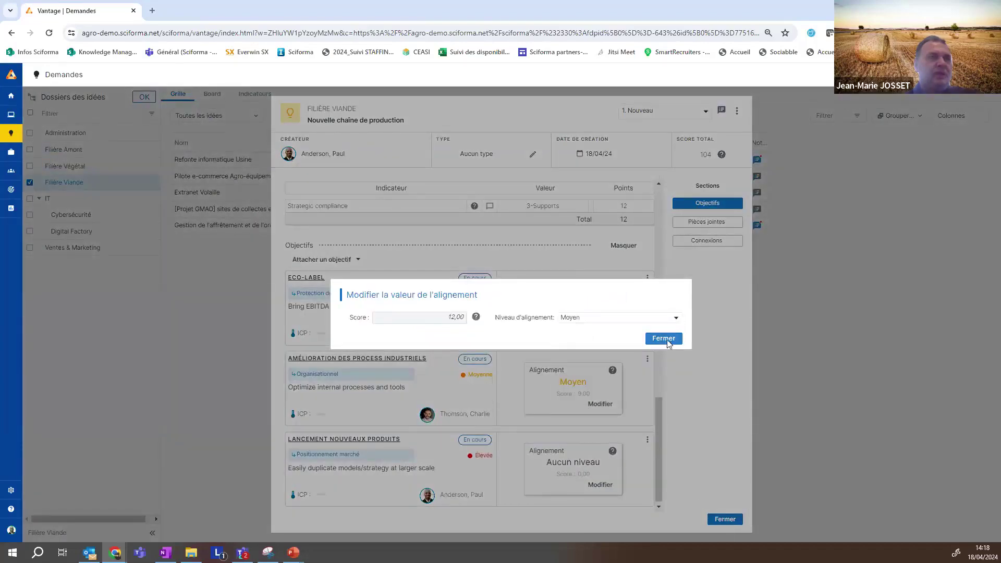
{"action": "left_click", "coordinate": [664, 338]}
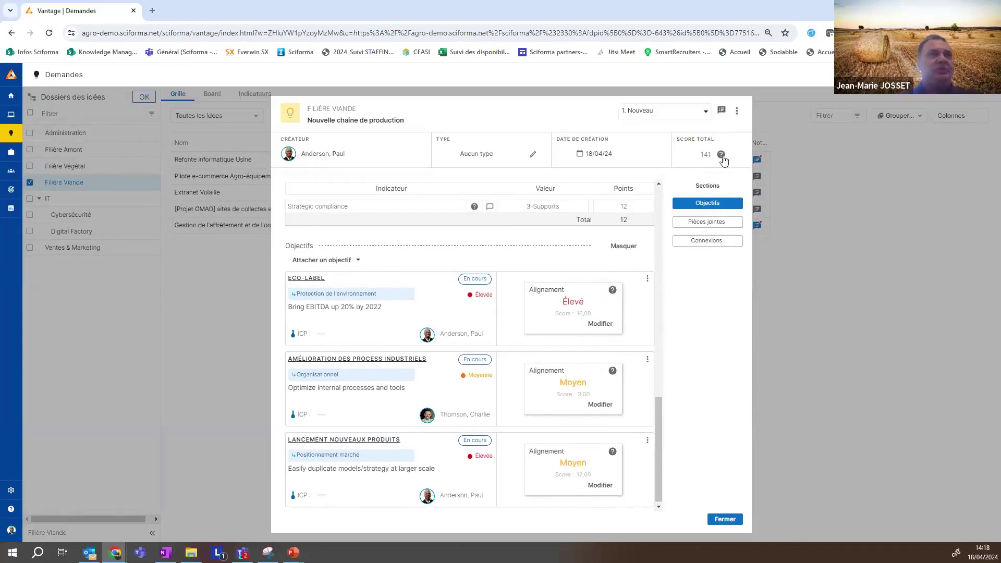
Check the explanation of the idea's total score and open the idea's process information with its workflow diagram
{"action": "mouse_move", "coordinate": [724, 157]}
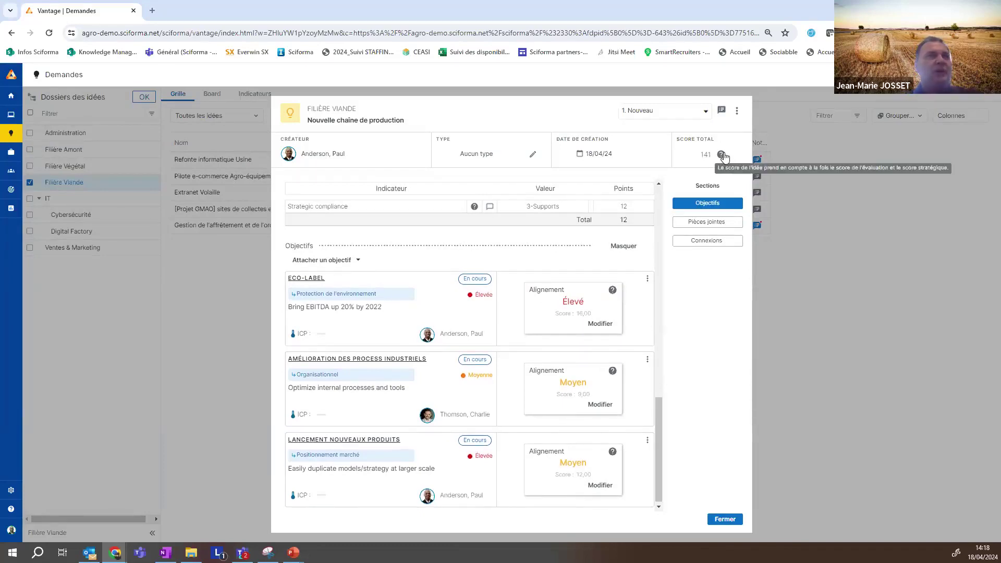
{"action": "left_click_drag", "start_coordinate": [659, 417], "coordinate": [660, 342]}
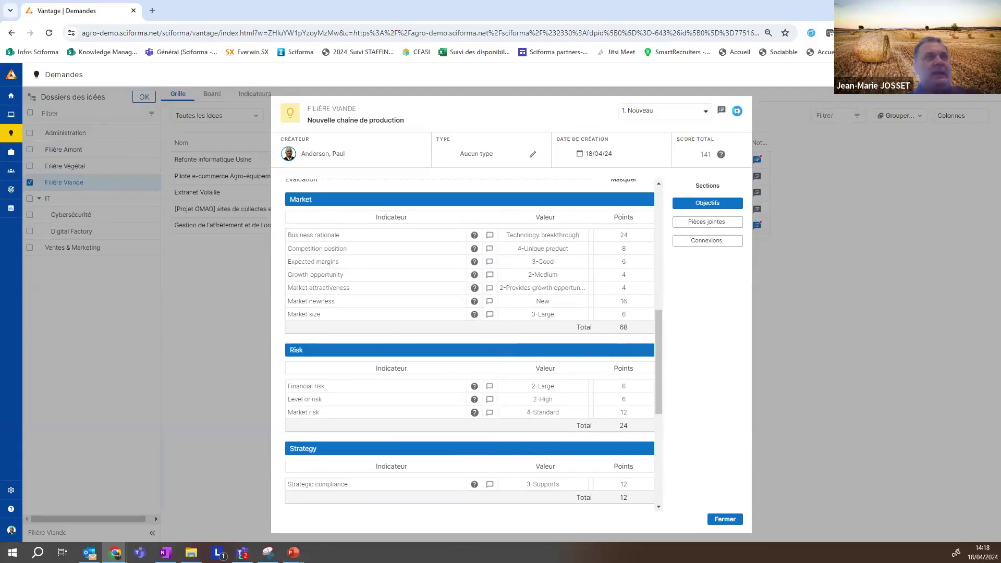
{"action": "left_click", "coordinate": [737, 111]}
{"action": "left_click", "coordinate": [720, 167]}
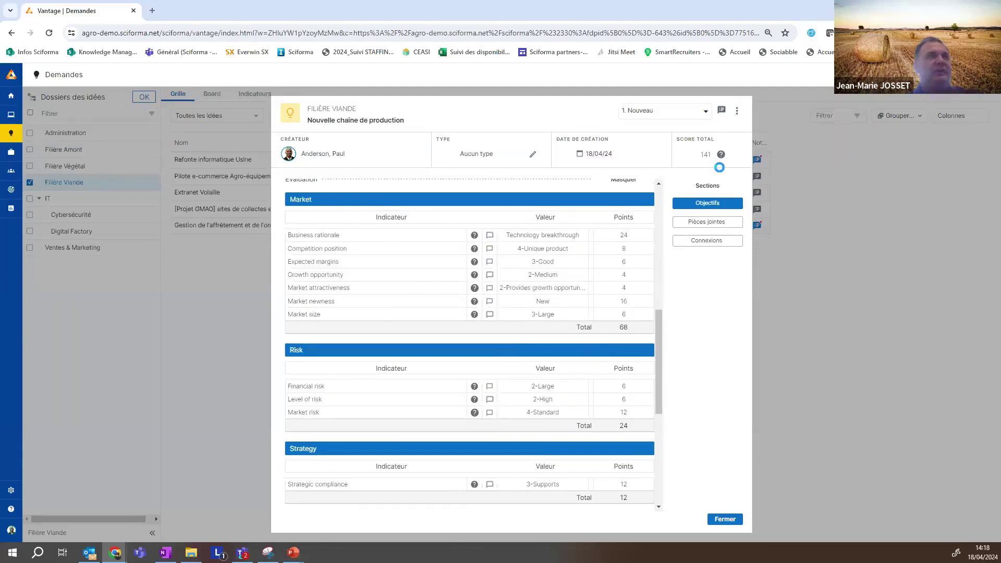
{"action": "left_click", "coordinate": [613, 261]}
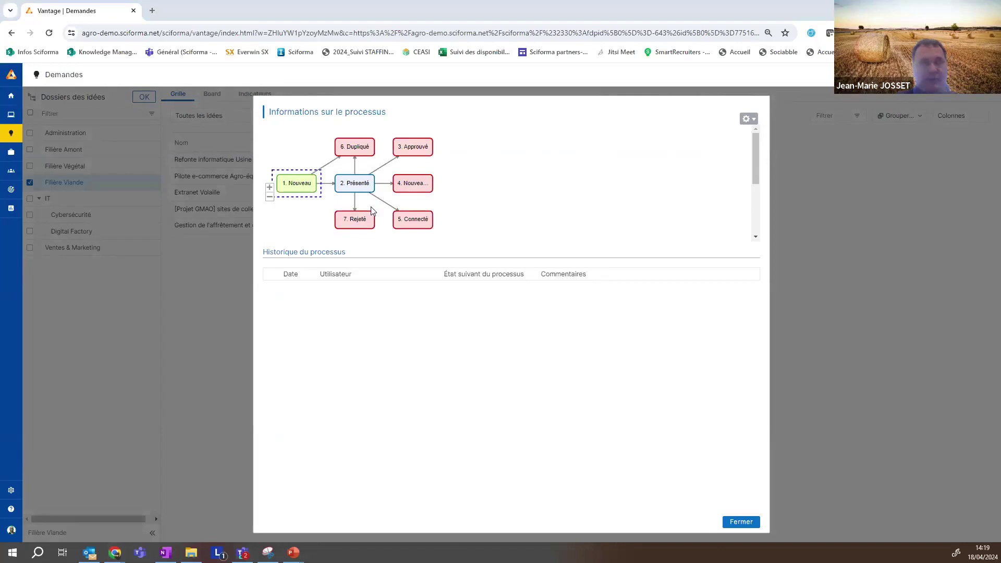
Switch to the PowerPoint slides to view the custom process and custom form examples, and return to the browser
{"action": "key", "text": "alt+Tab"}
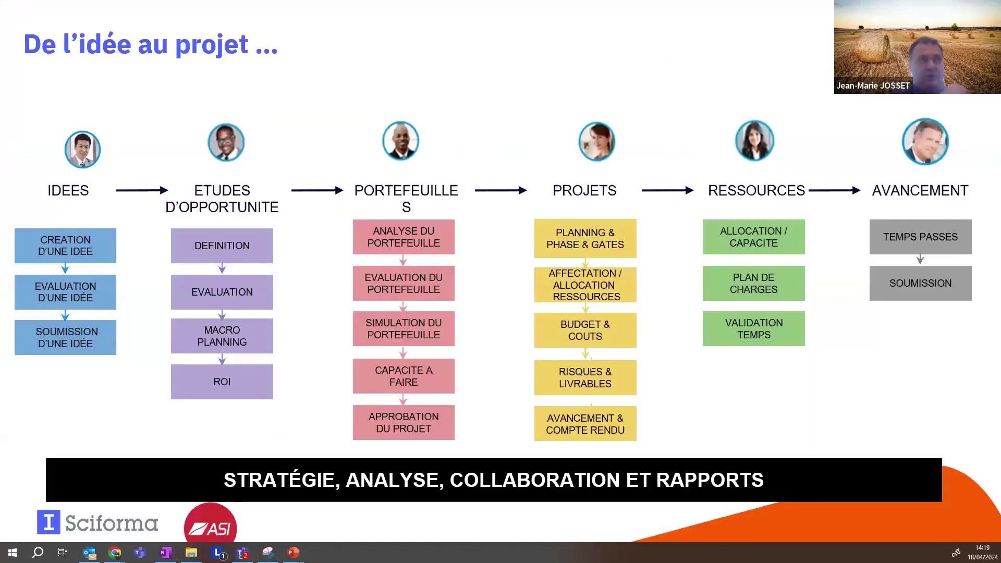
{"action": "key", "text": "Right"}
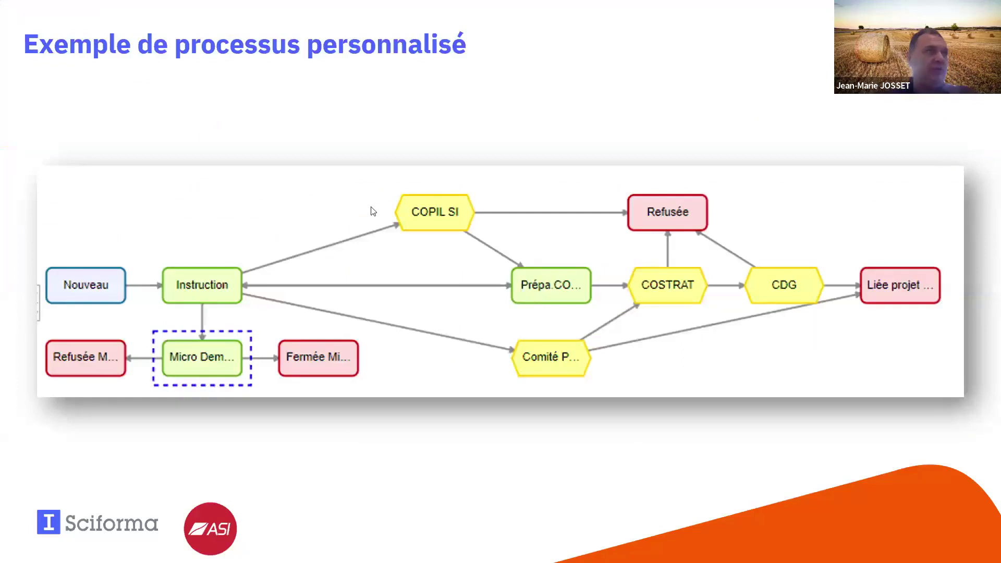
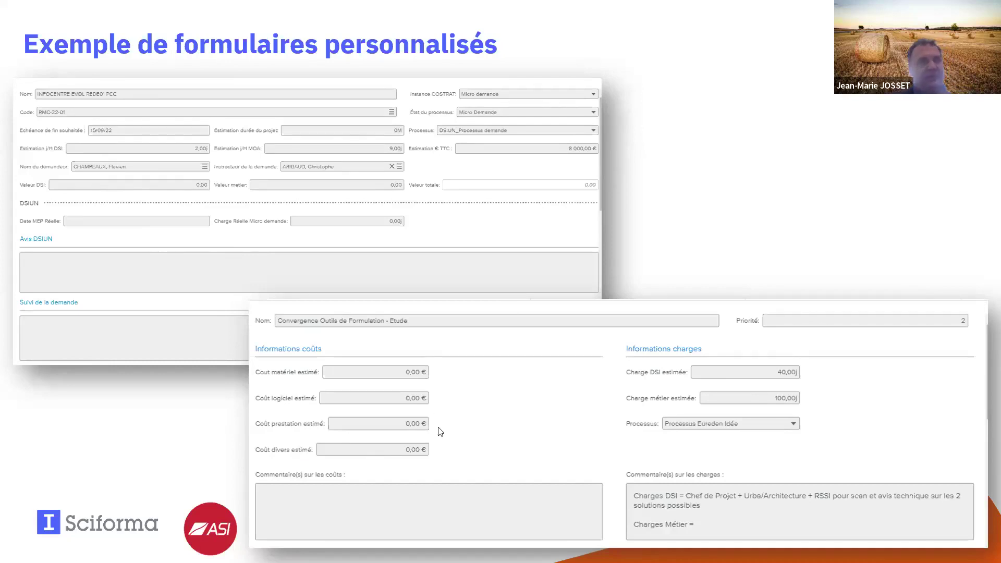
{"action": "key", "text": "alt+Tab"}
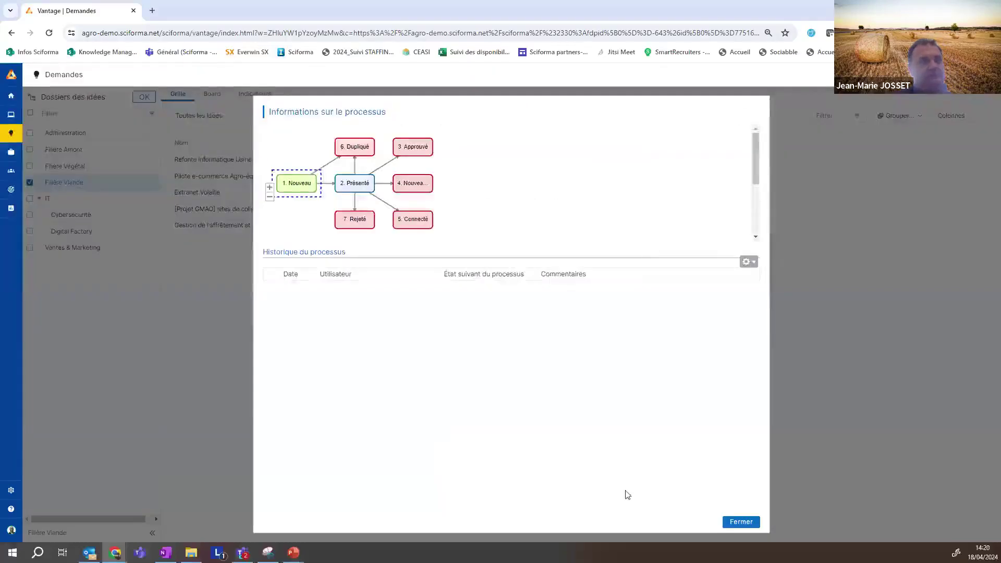
Close the process information and the idea, and sort the Filière Viande ideas by score in descending order
{"action": "left_click", "coordinate": [741, 521]}
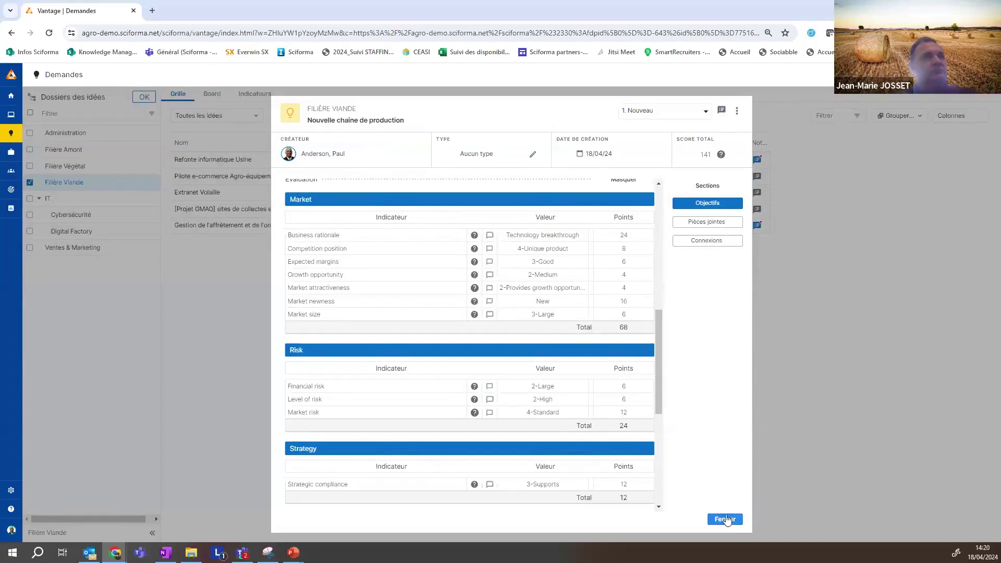
{"action": "left_click", "coordinate": [736, 520]}
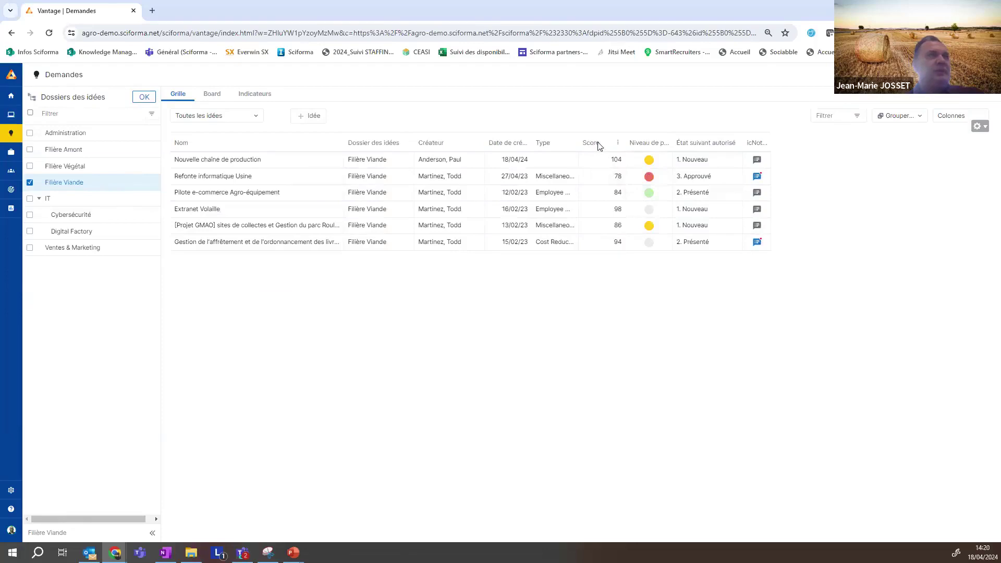
{"action": "left_click", "coordinate": [618, 142]}
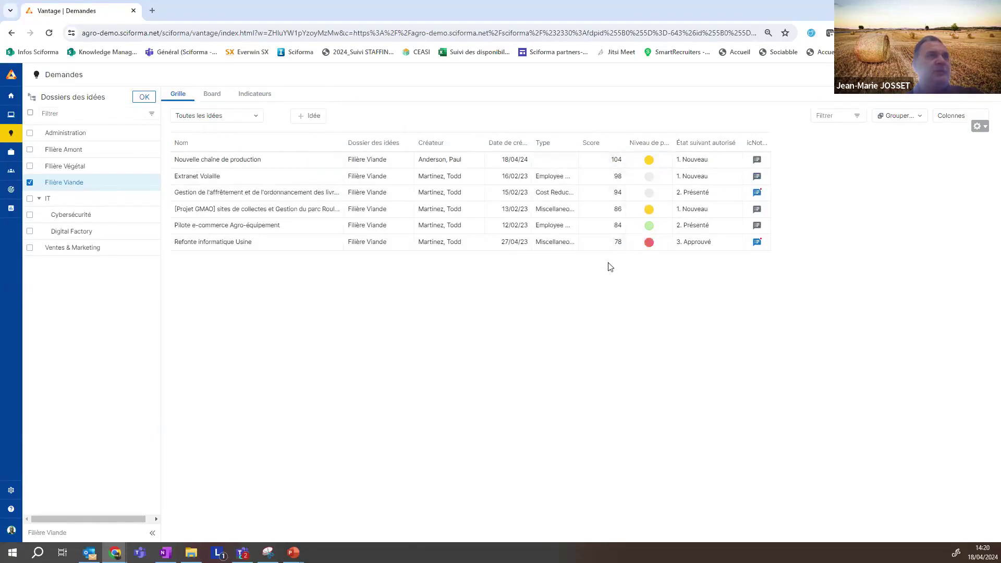
Show the hidden Commanditaire column in the ideas grid and assign a sponsor to the Pilote e-commerce Agro-équipement idea
{"action": "left_click", "coordinate": [949, 118]}
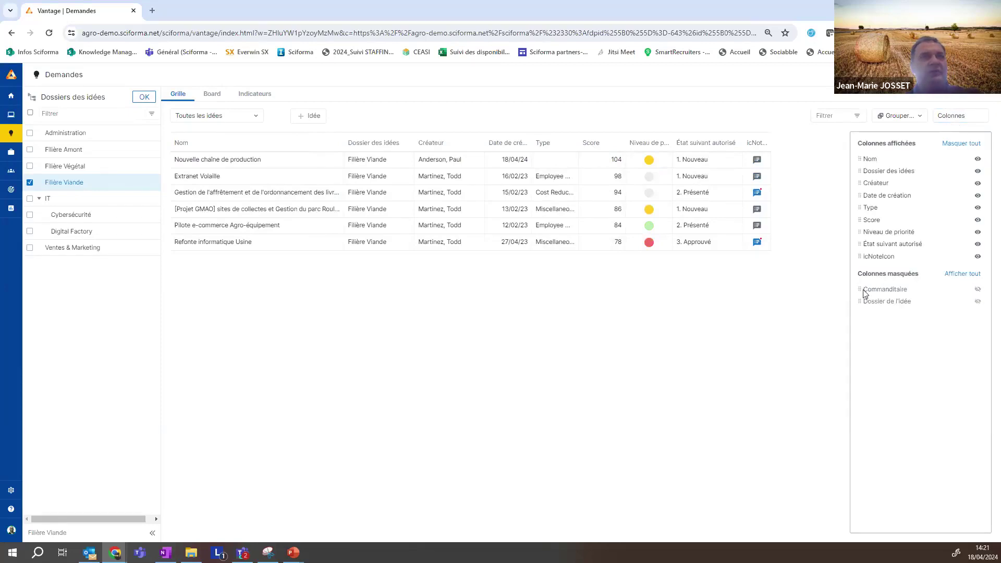
{"action": "left_click", "coordinate": [978, 290]}
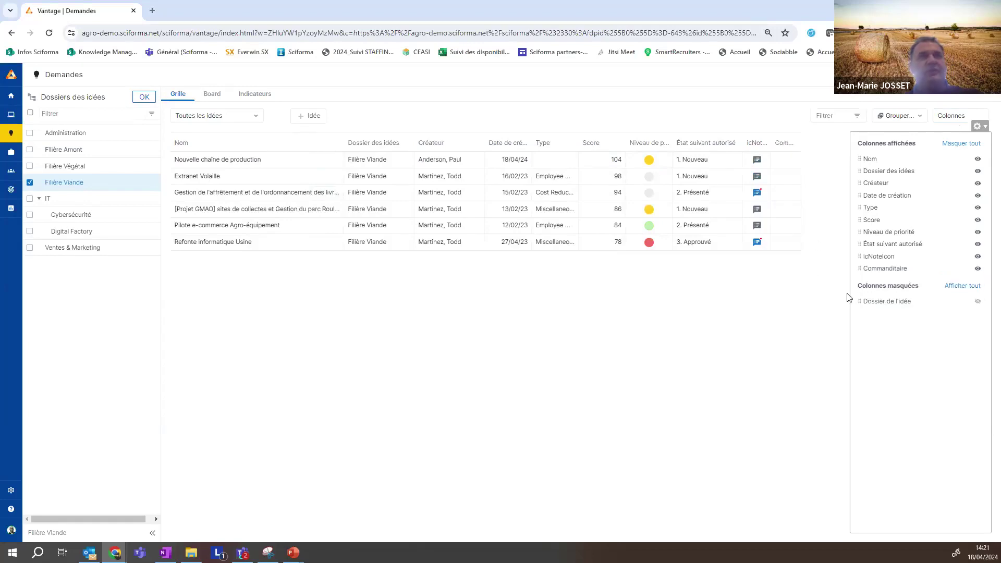
{"action": "left_click", "coordinate": [794, 225]}
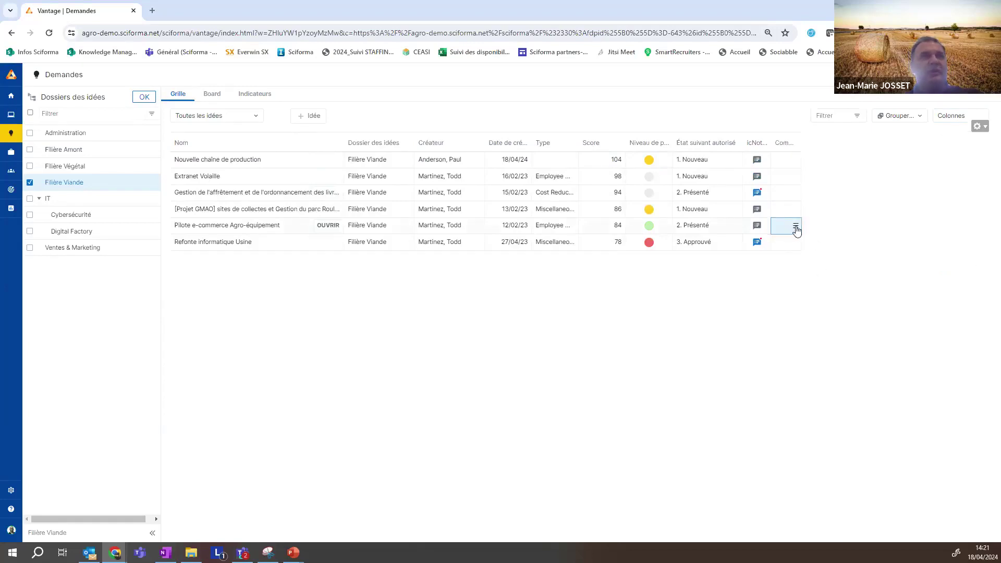
{"action": "left_click", "coordinate": [796, 228]}
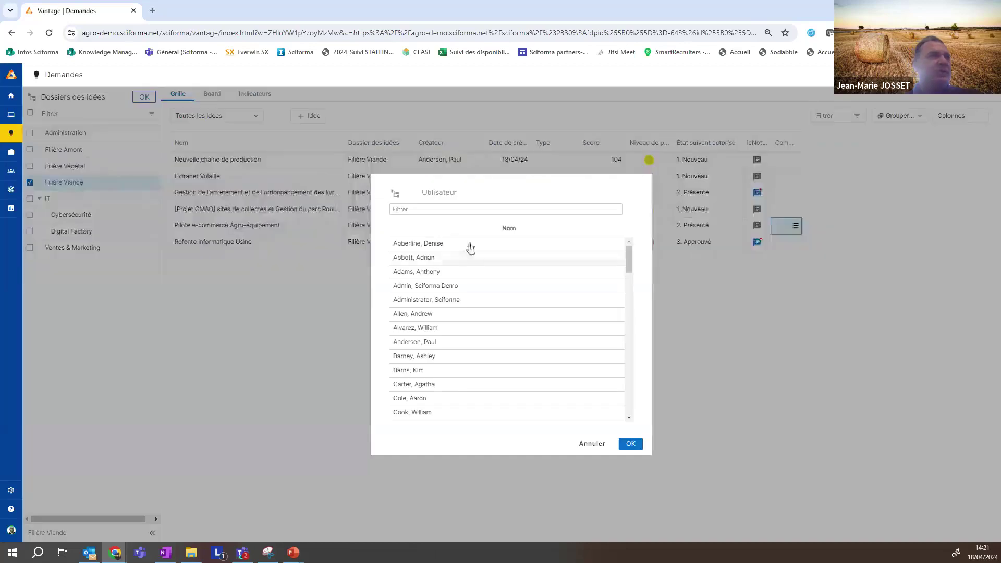
{"action": "double_click", "coordinate": [430, 328]}
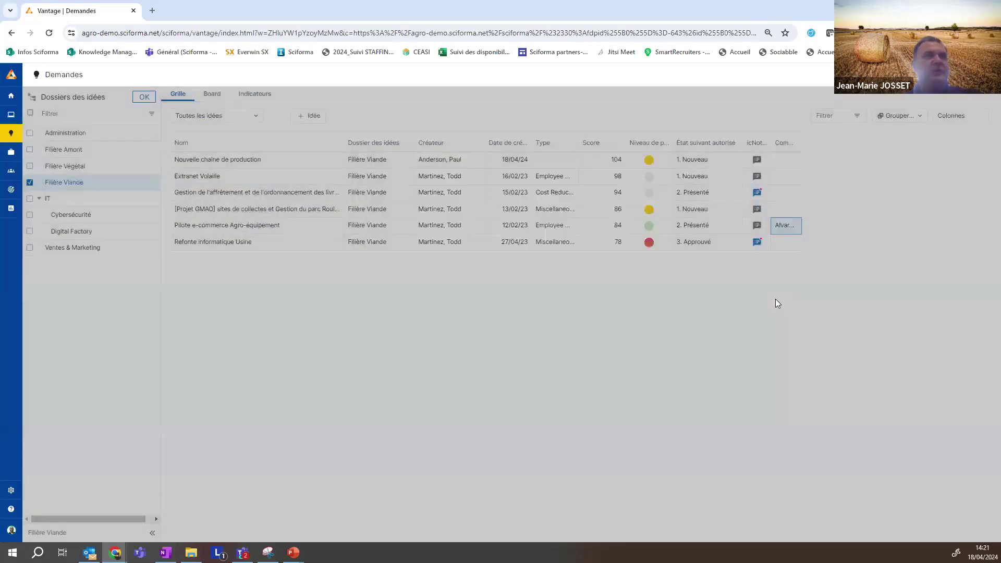
Widen the Commanditaire column, and on the board advance the idea Nouvelle chaîne de production through 2. Présenté to 3. Approuvé without comments
{"action": "left_click_drag", "start_coordinate": [800, 144], "coordinate": [865, 146]}
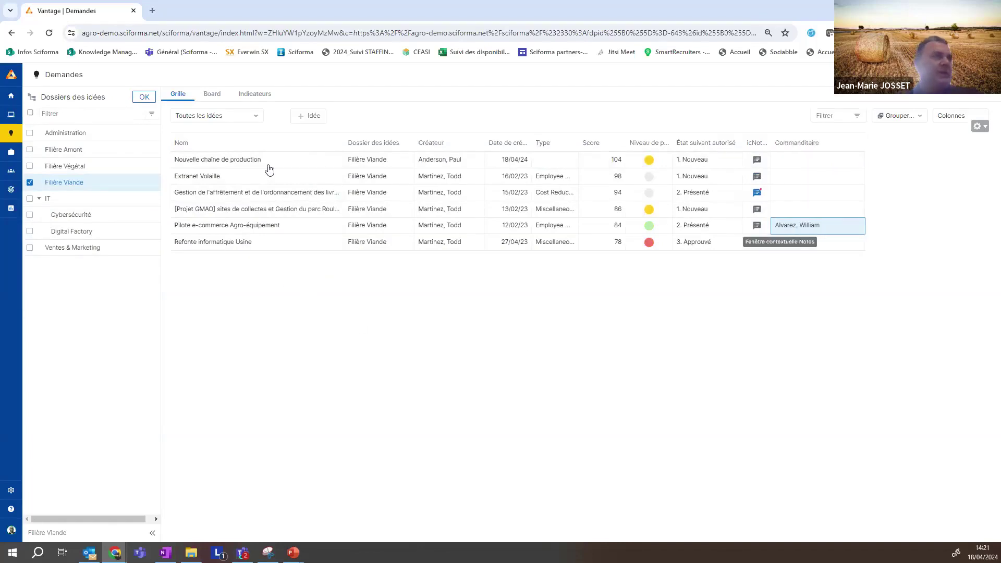
{"action": "left_click", "coordinate": [209, 98]}
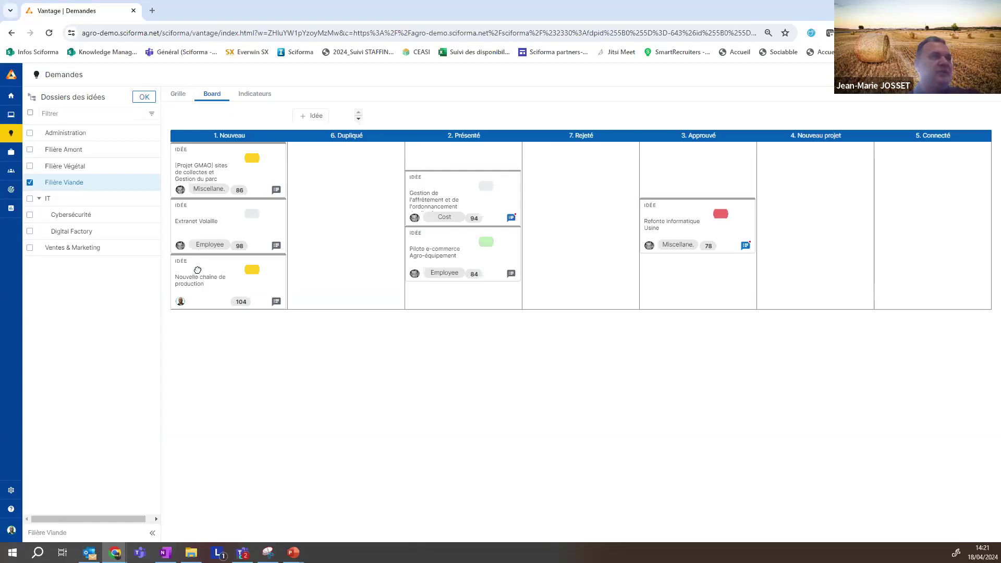
{"action": "left_click_drag", "start_coordinate": [198, 270], "coordinate": [435, 259]}
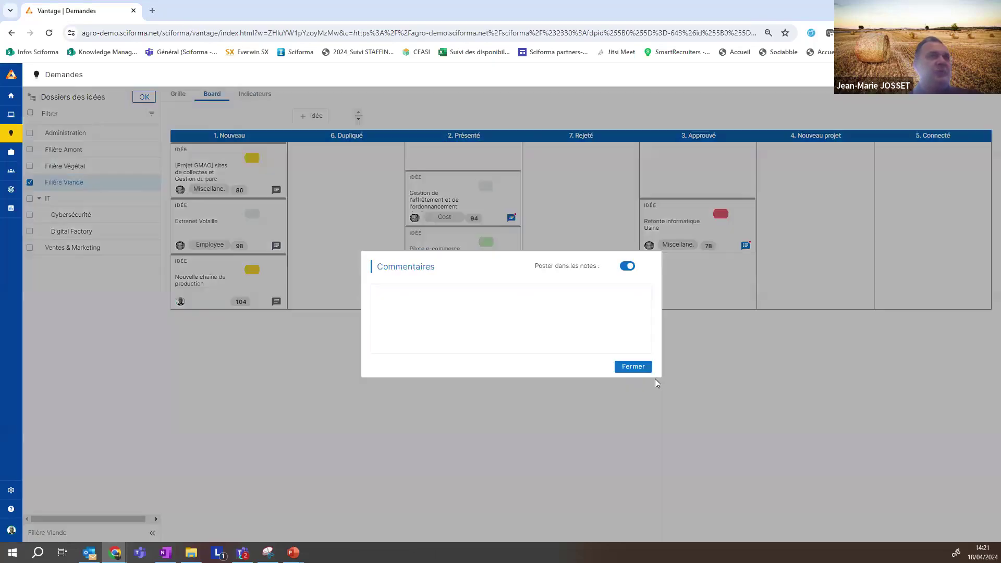
{"action": "left_click", "coordinate": [651, 372]}
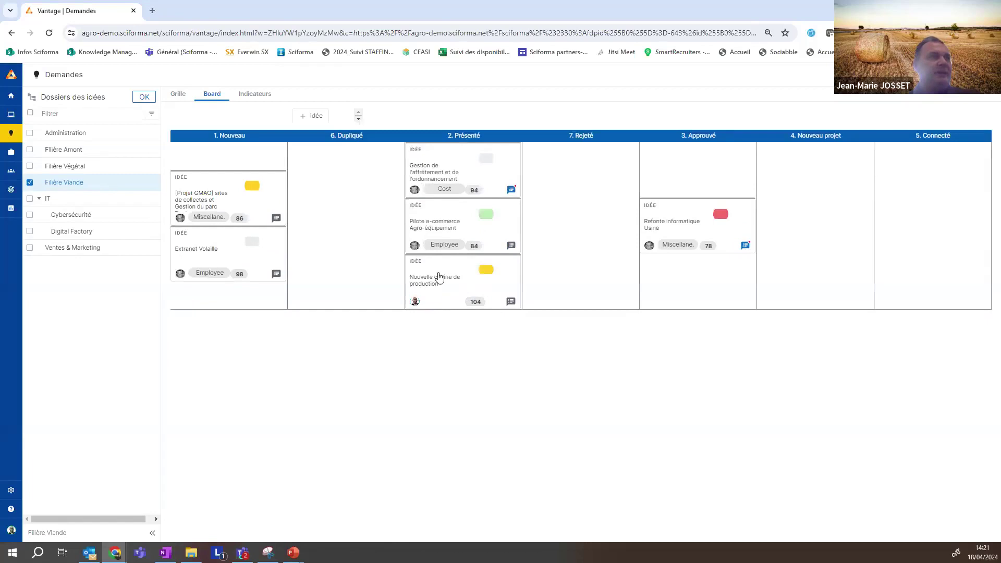
{"action": "left_click_drag", "start_coordinate": [433, 264], "coordinate": [668, 265]}
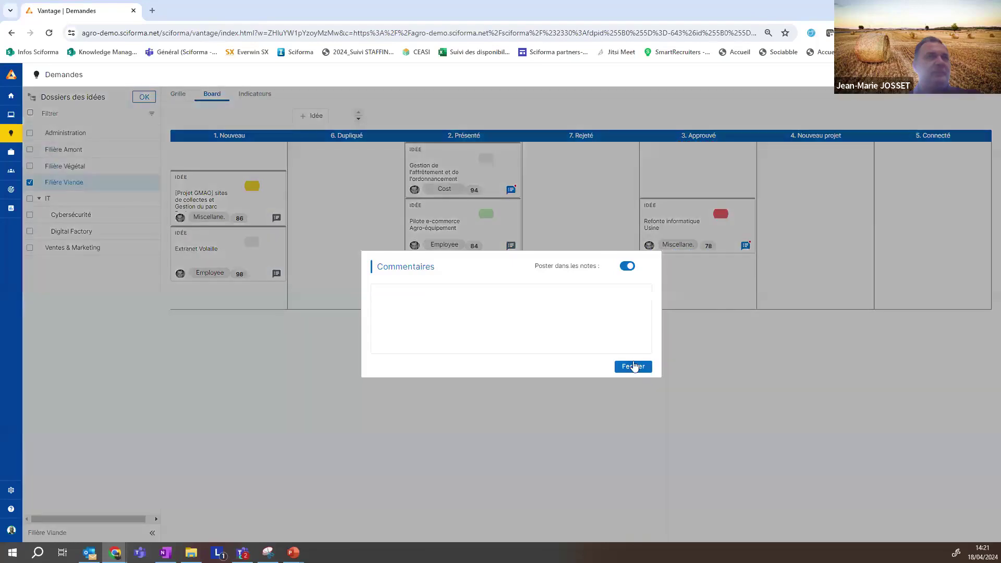
{"action": "left_click", "coordinate": [634, 366]}
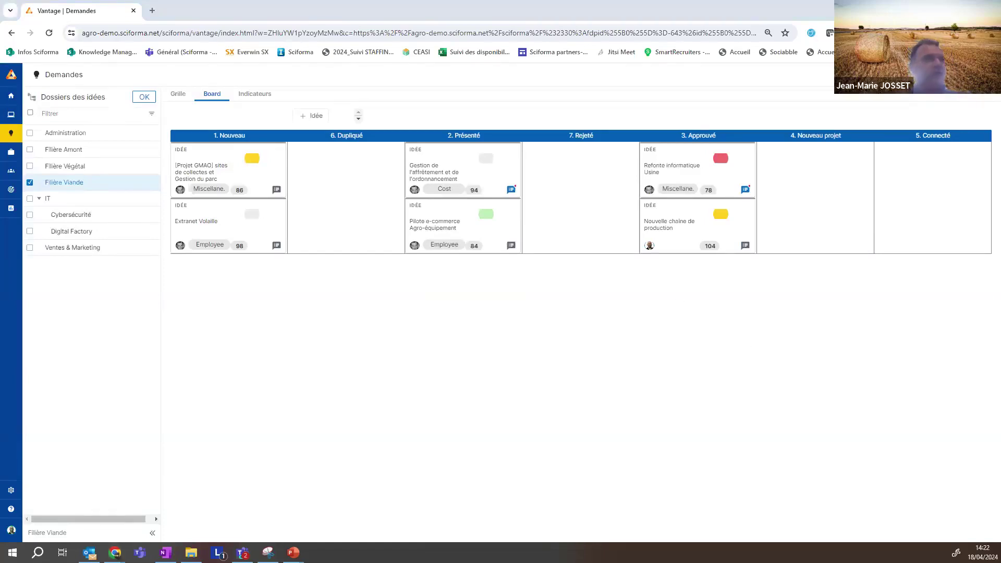
Switch to the PowerPoint slides to view the reporting example with the project matrix, and return to the browser
{"action": "key", "text": "alt+Tab"}
{"action": "key", "text": "Right"}
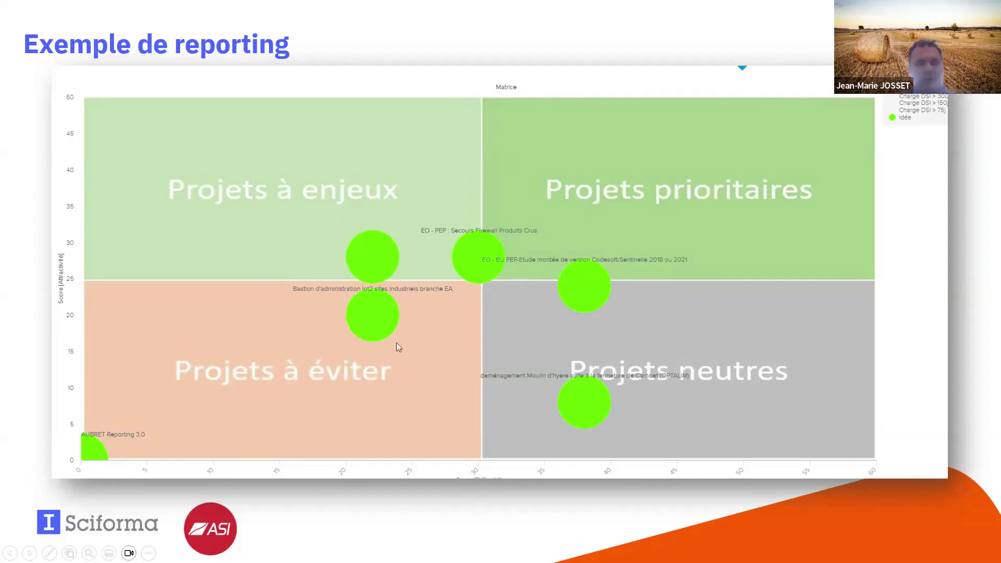
{"action": "key", "text": "alt+Tab"}
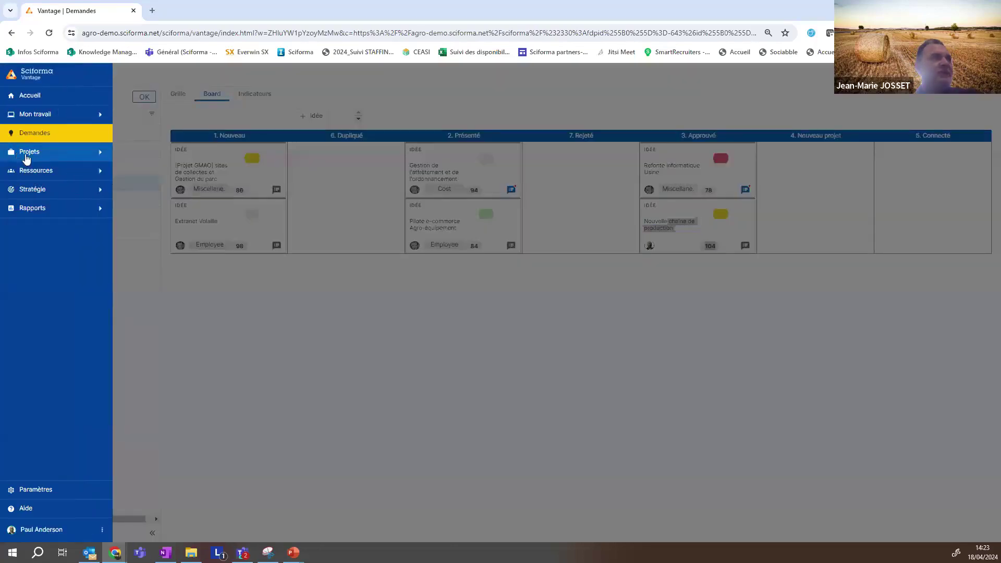
Open the Centre des projets and display the project grid with the Toutes les opportunités view
{"action": "left_click", "coordinate": [26, 157]}
{"action": "left_click", "coordinate": [49, 171]}
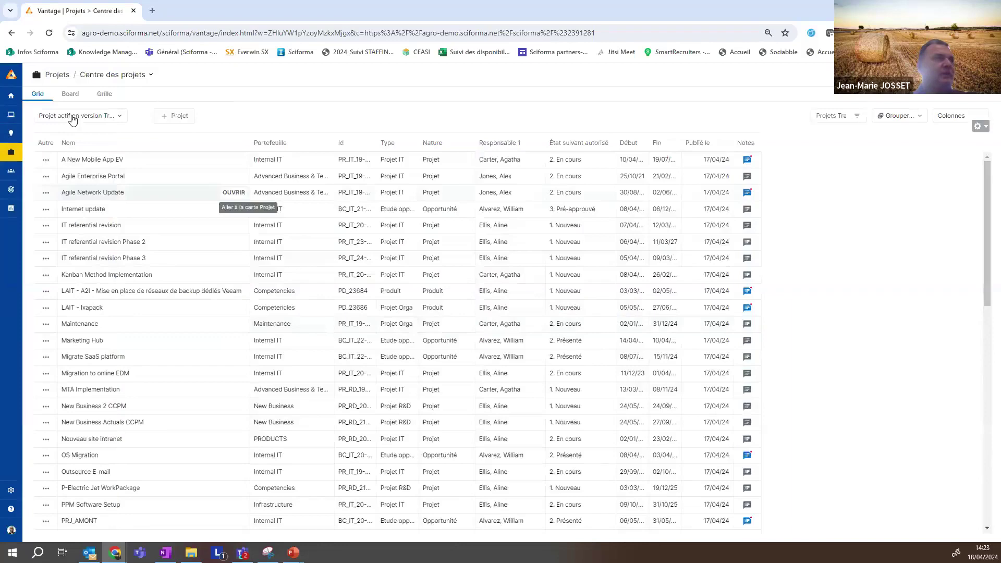
{"action": "left_click", "coordinate": [76, 115]}
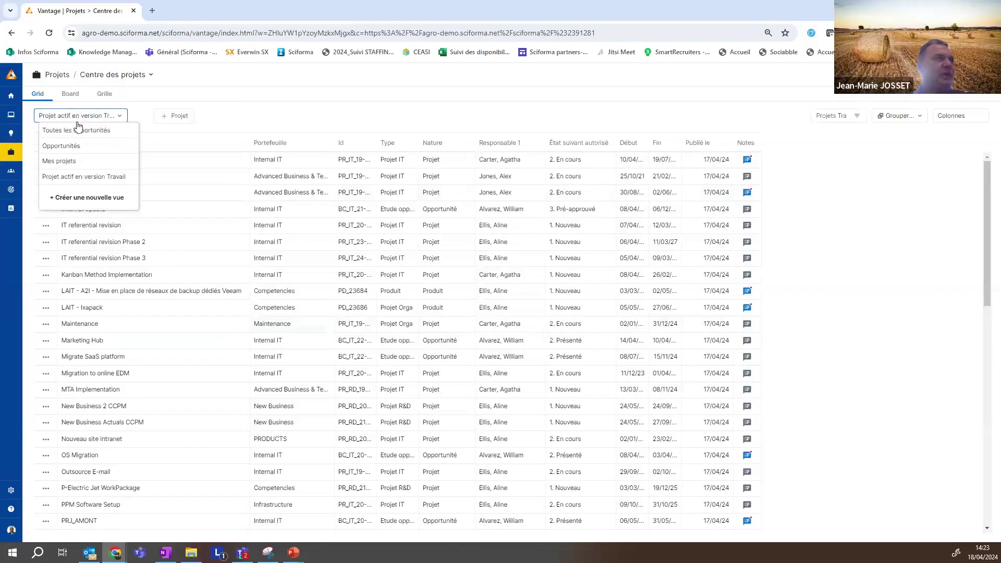
{"action": "left_click", "coordinate": [74, 132]}
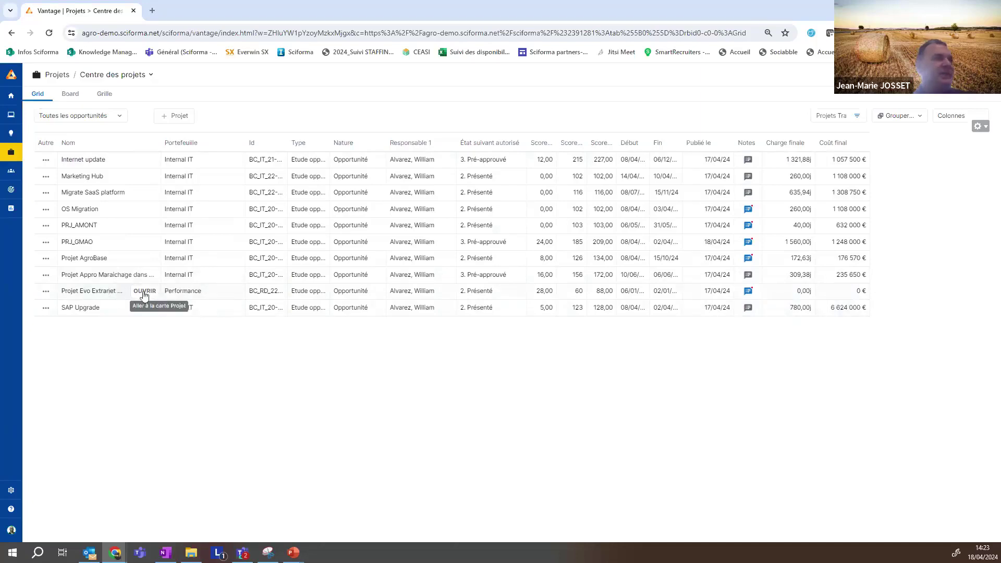
Open Projet Evo Extranet Amont and review its general summary, from identification and stakeholders to dates and custom fields
{"action": "left_click", "coordinate": [145, 291]}
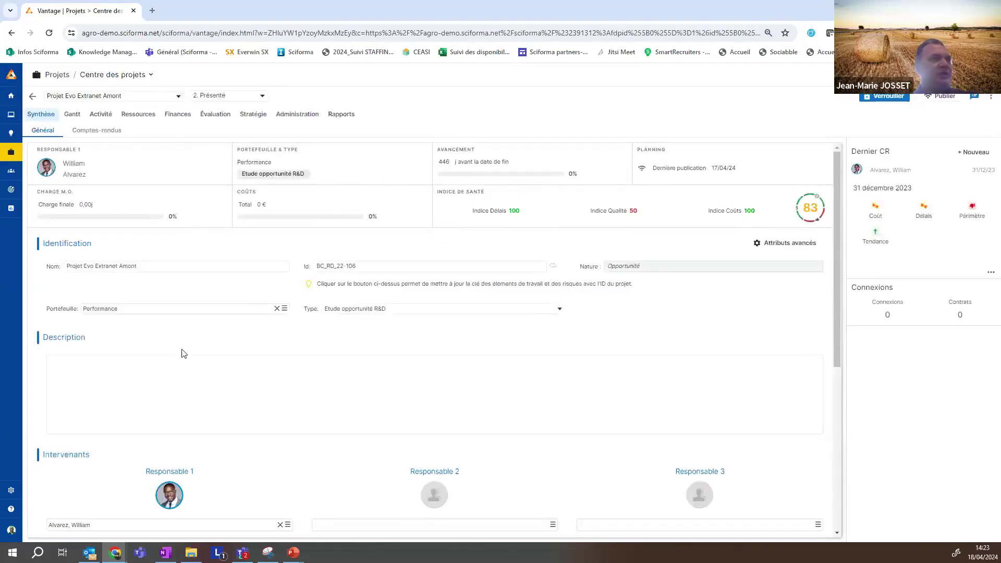
{"action": "scroll", "coordinate": [160, 347], "scroll_direction": "down", "scroll_amount": 2}
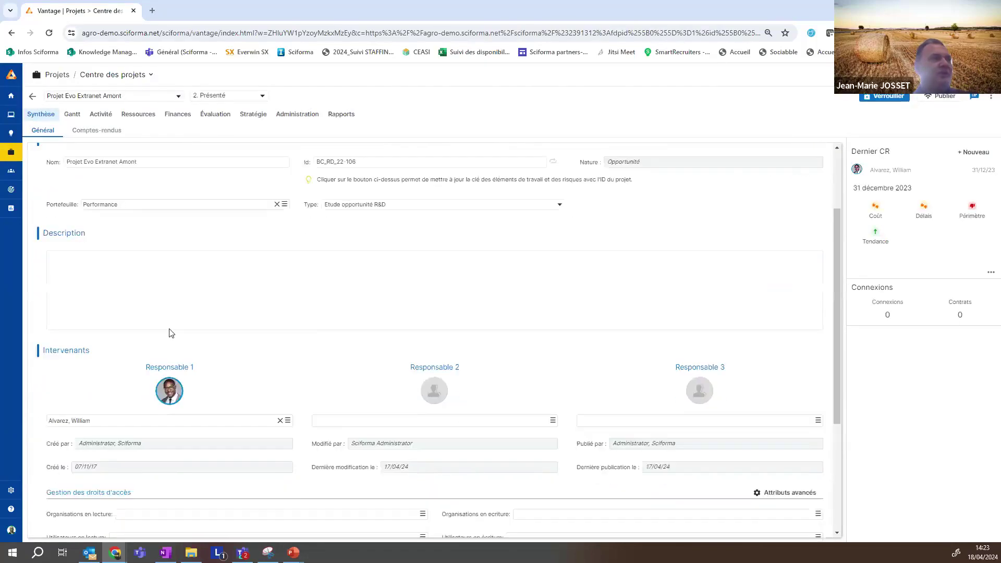
{"action": "scroll", "coordinate": [172, 334], "scroll_direction": "down", "scroll_amount": 2}
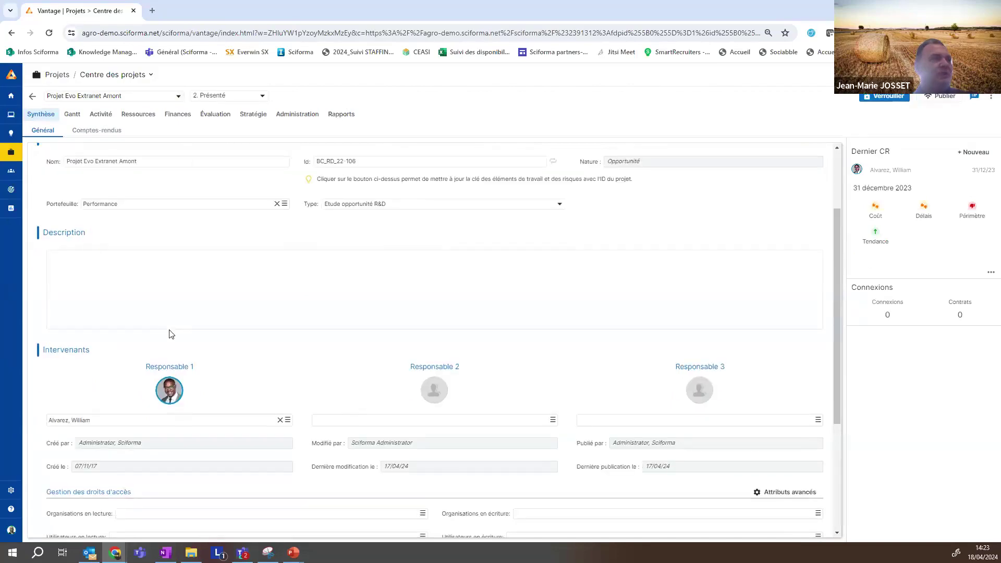
{"action": "scroll", "coordinate": [171, 333], "scroll_direction": "down", "scroll_amount": 2}
{"action": "scroll", "coordinate": [191, 239], "scroll_direction": "down", "scroll_amount": 1}
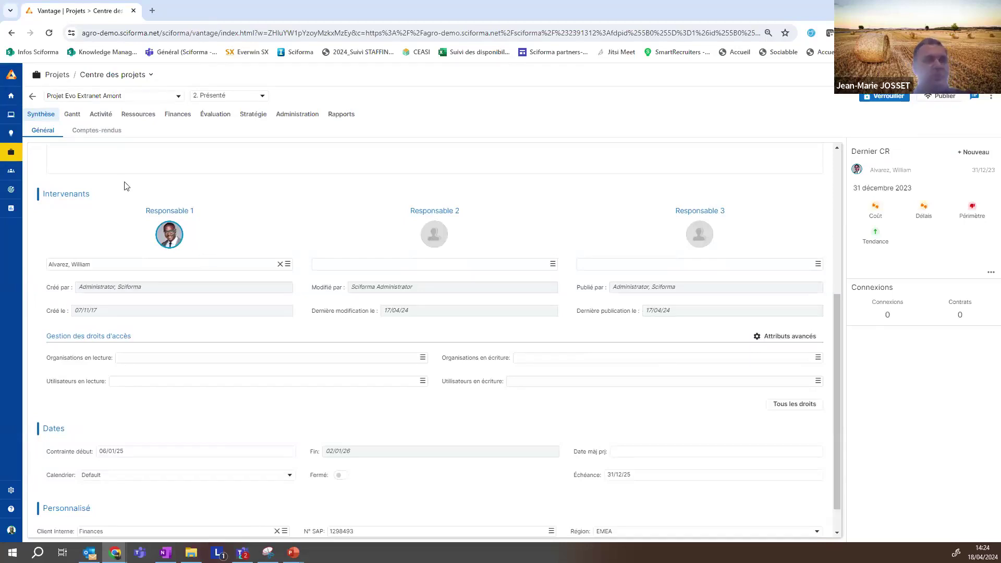
Open the project's Gantt chart and shift the whole project on the timeline so it starts on 21/04/25
{"action": "left_click", "coordinate": [72, 114]}
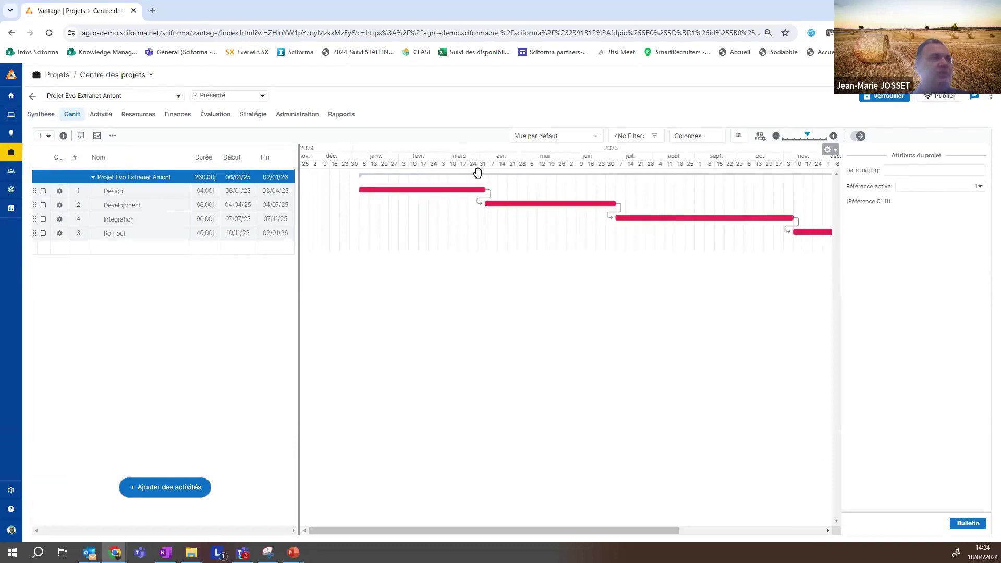
{"action": "mouse_move", "coordinate": [486, 189]}
{"action": "left_click_drag", "start_coordinate": [385, 174], "coordinate": [574, 264]}
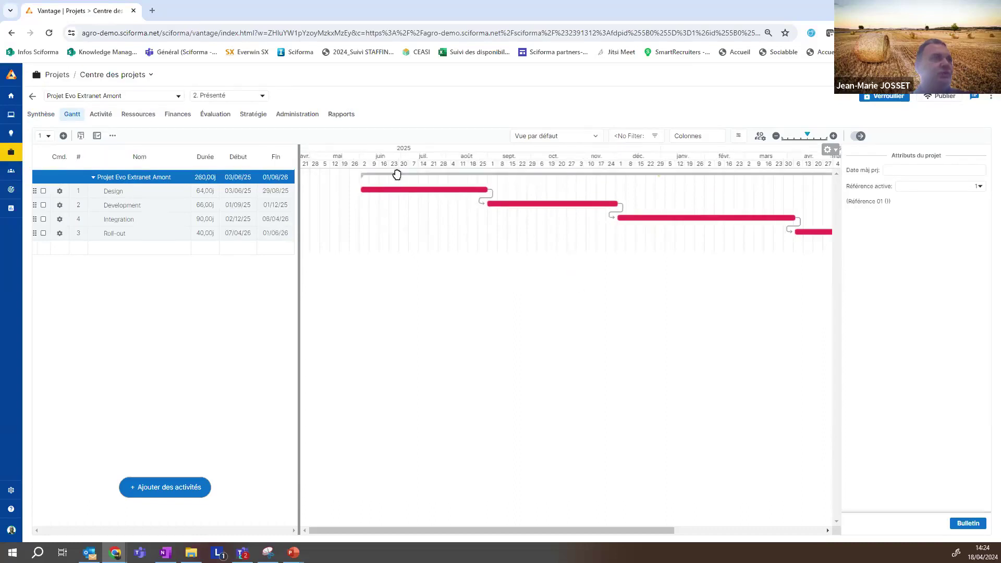
{"action": "left_click_drag", "start_coordinate": [394, 175], "coordinate": [334, 249]}
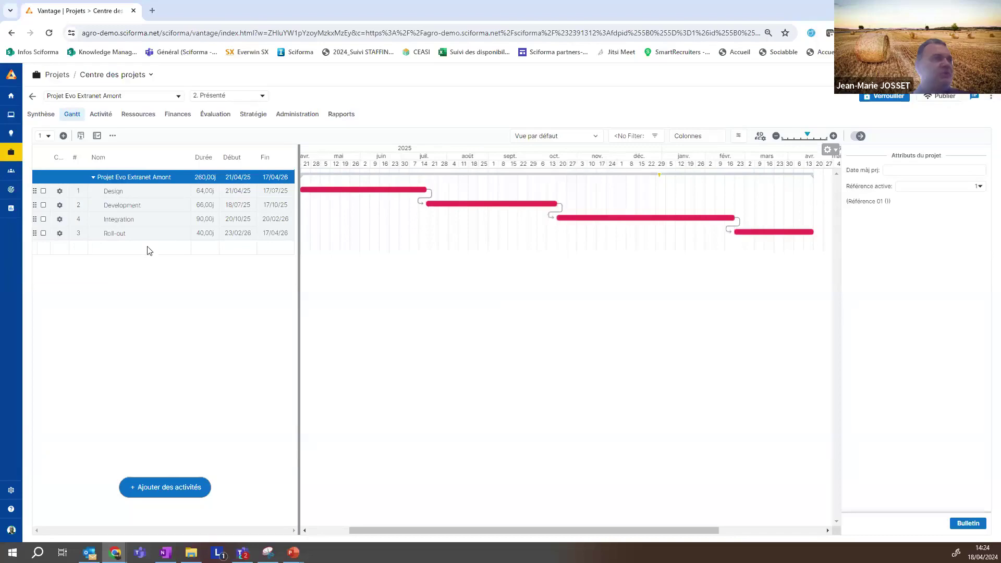
Insert the template FR_Modèle Etude d'opportunité after the Roll-out activity, keeping the default insertion options
{"action": "left_click", "coordinate": [116, 248]}
{"action": "left_click", "coordinate": [81, 138]}
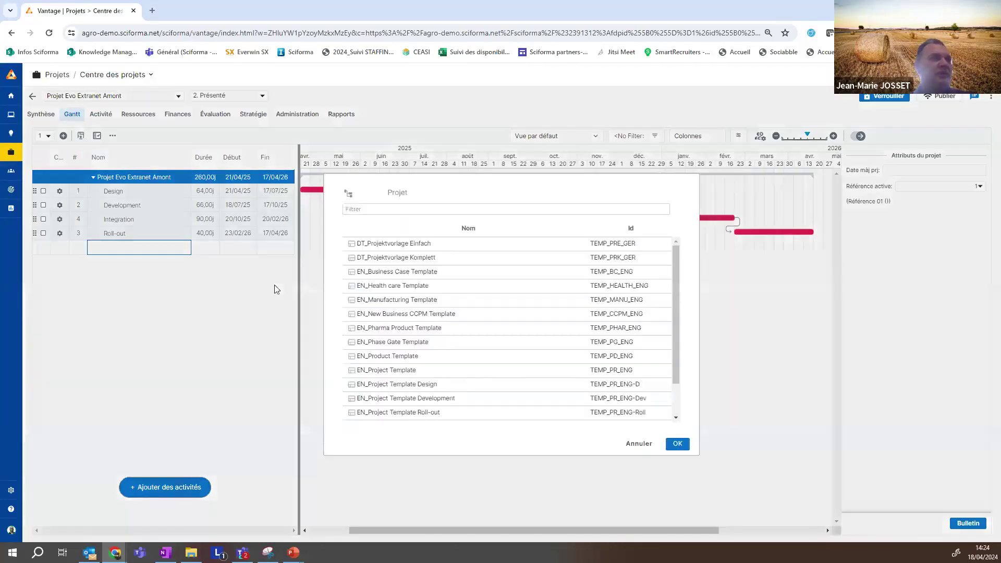
{"action": "scroll", "coordinate": [530, 353], "scroll_direction": "down", "scroll_amount": 3}
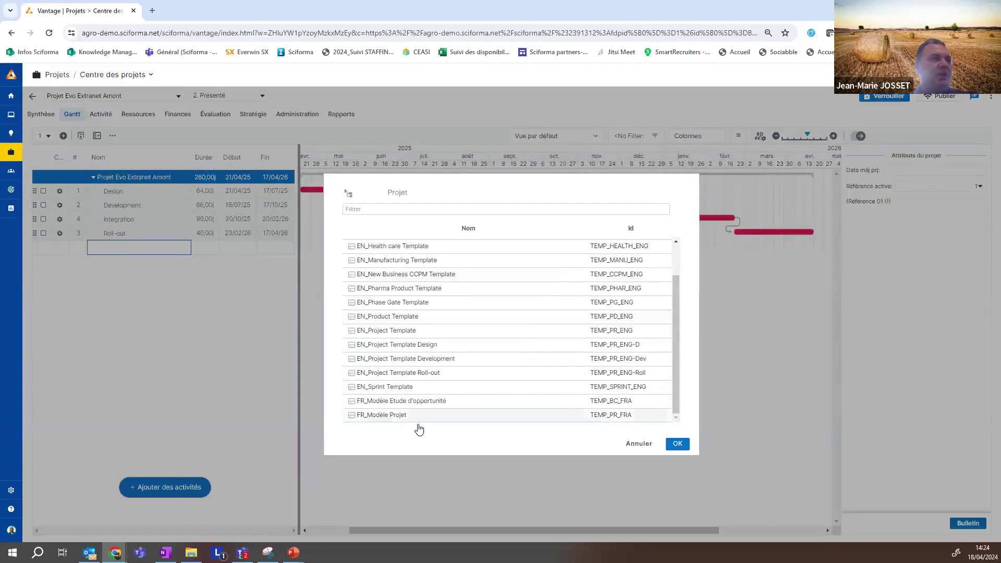
{"action": "double_click", "coordinate": [397, 402]}
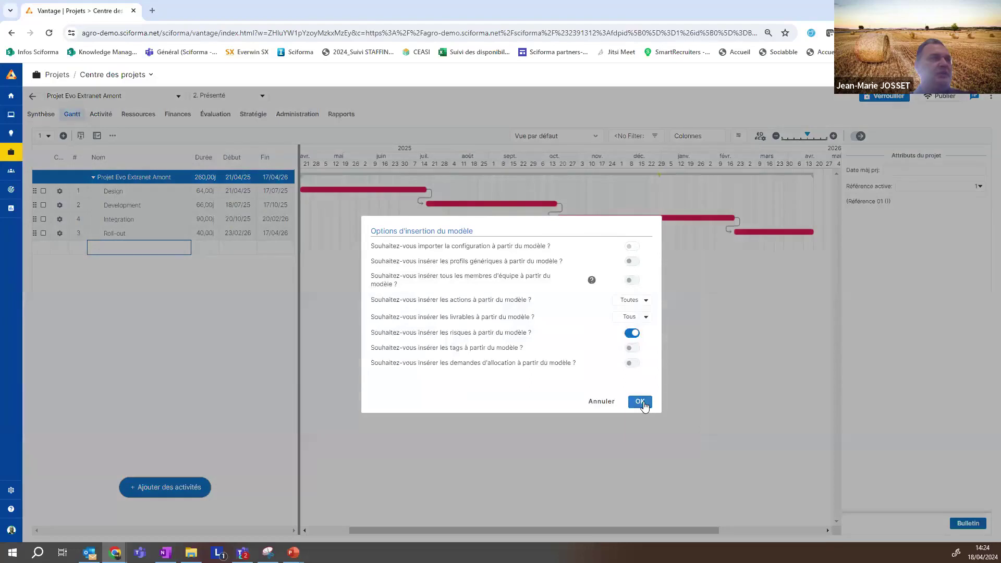
{"action": "left_click", "coordinate": [643, 401]}
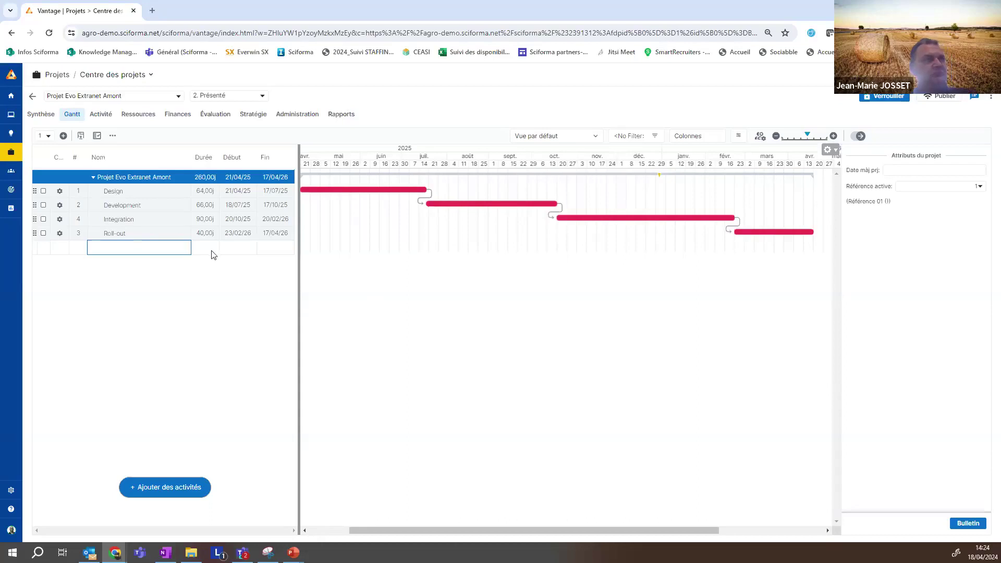
{"action": "left_click", "coordinate": [162, 234]}
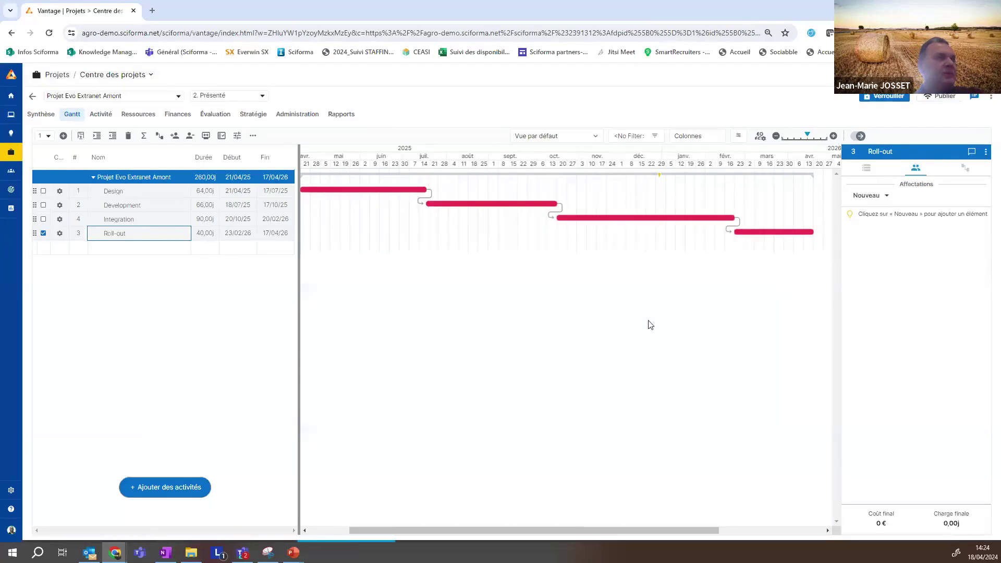
{"action": "left_click_drag", "start_coordinate": [389, 529], "coordinate": [351, 533]}
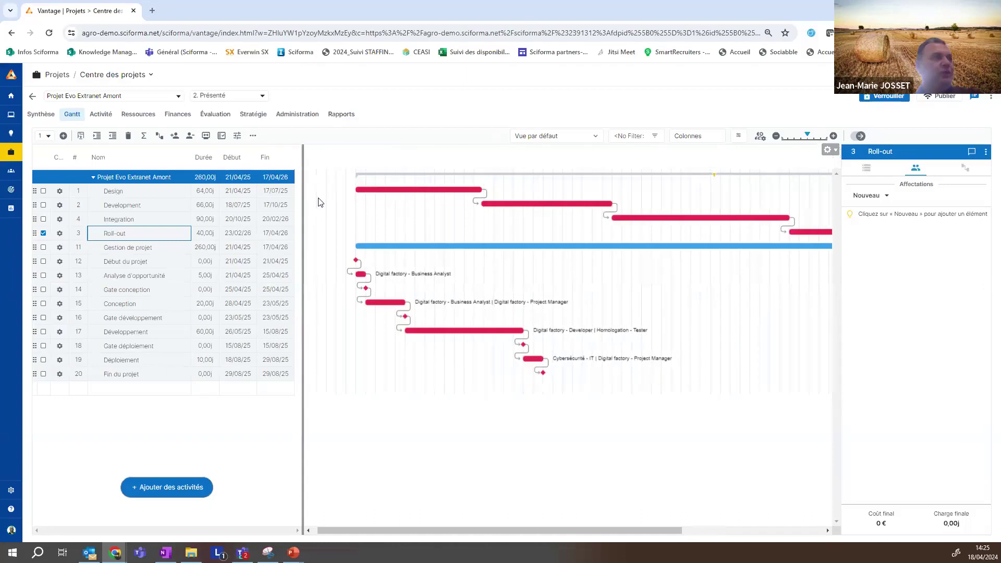
Set the effort of the Digital factory - Business Analyst assignment on Analyse d'opportunité to 5 days
{"action": "left_click", "coordinate": [142, 276]}
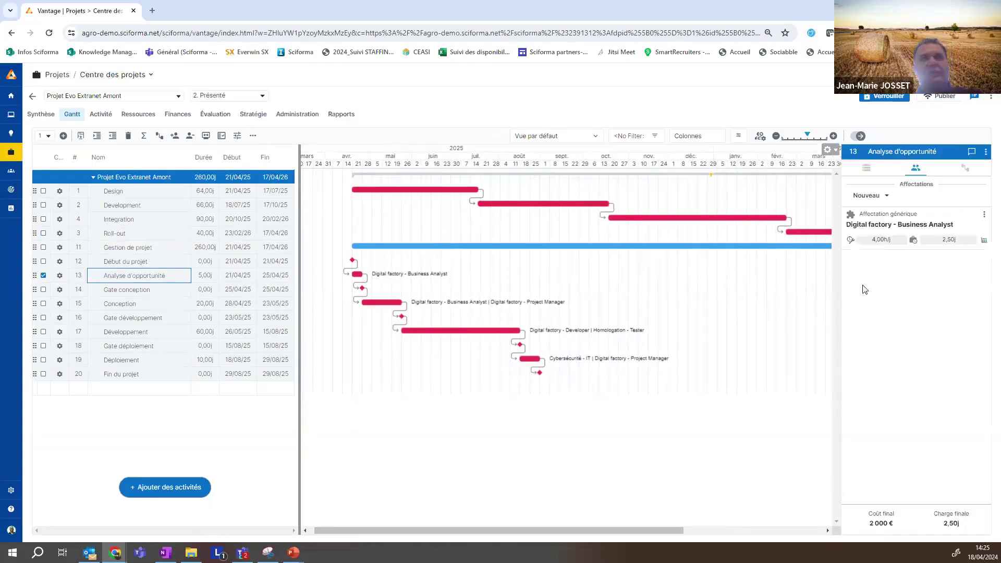
{"action": "double_click", "coordinate": [949, 241]}
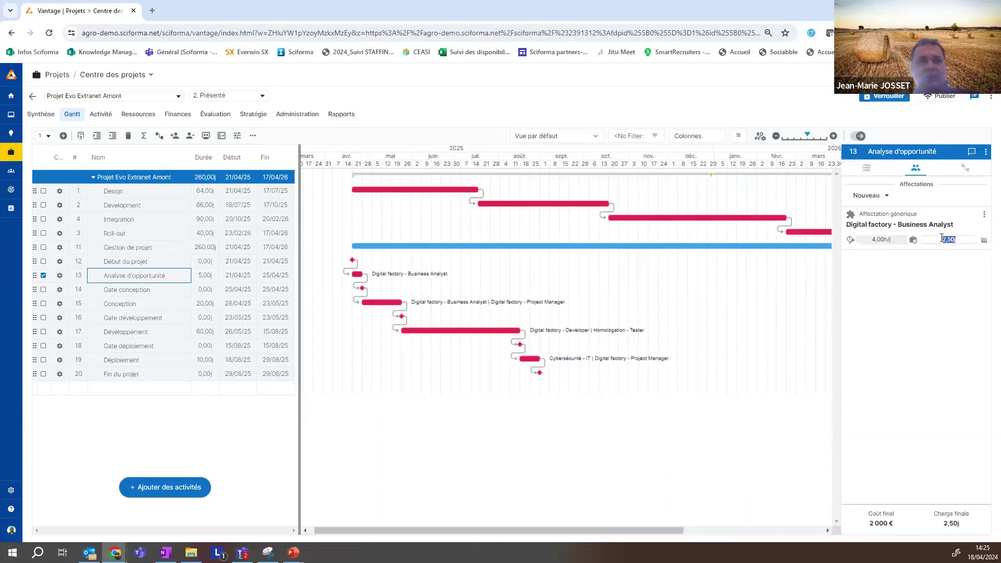
{"action": "type", "text": "5"}
{"action": "key", "text": "Return"}
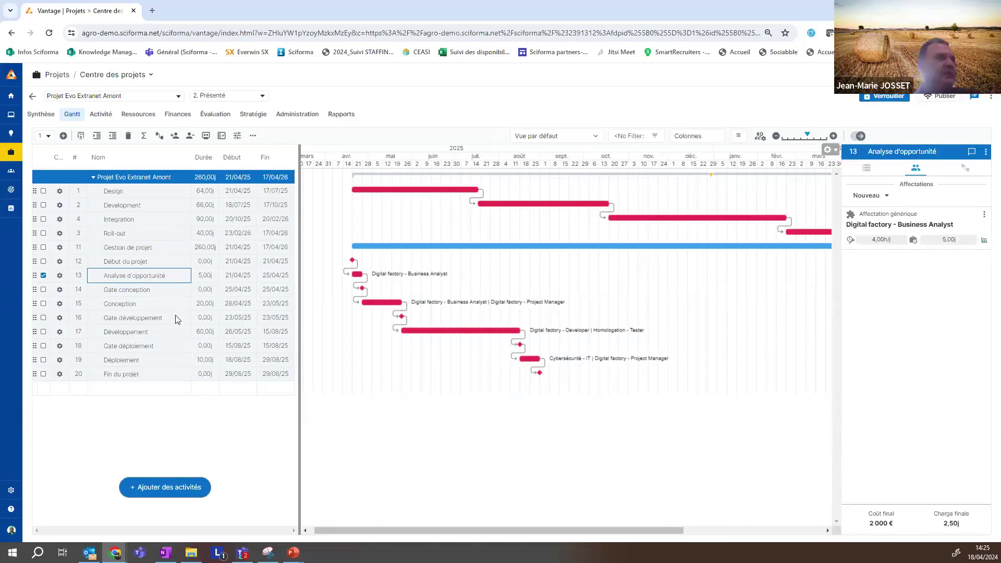
On the Développement activity, set the effort to 40 days for Homologation - Tester and 30 days for Digital factory - Developer
{"action": "left_click", "coordinate": [156, 333]}
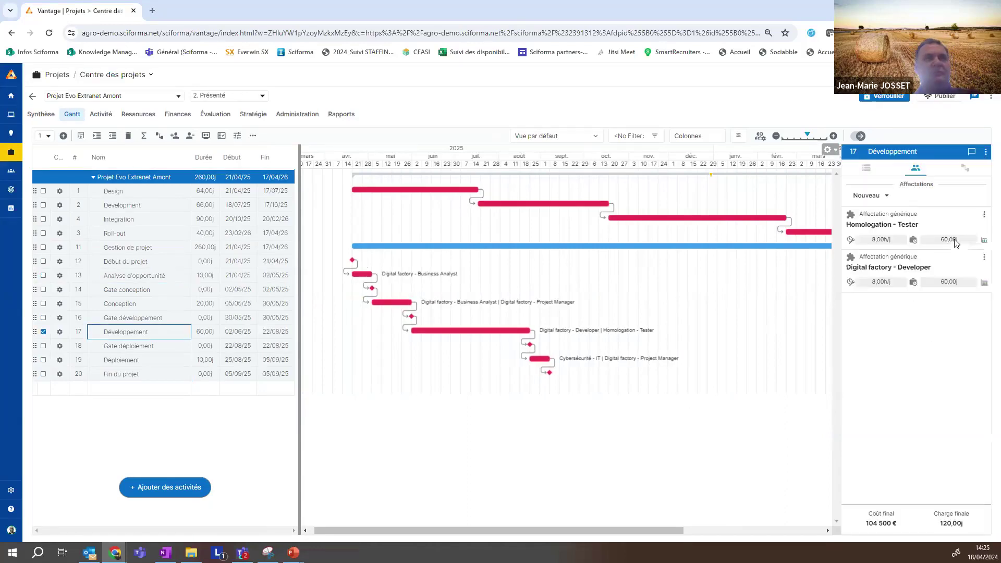
{"action": "left_click", "coordinate": [955, 239]}
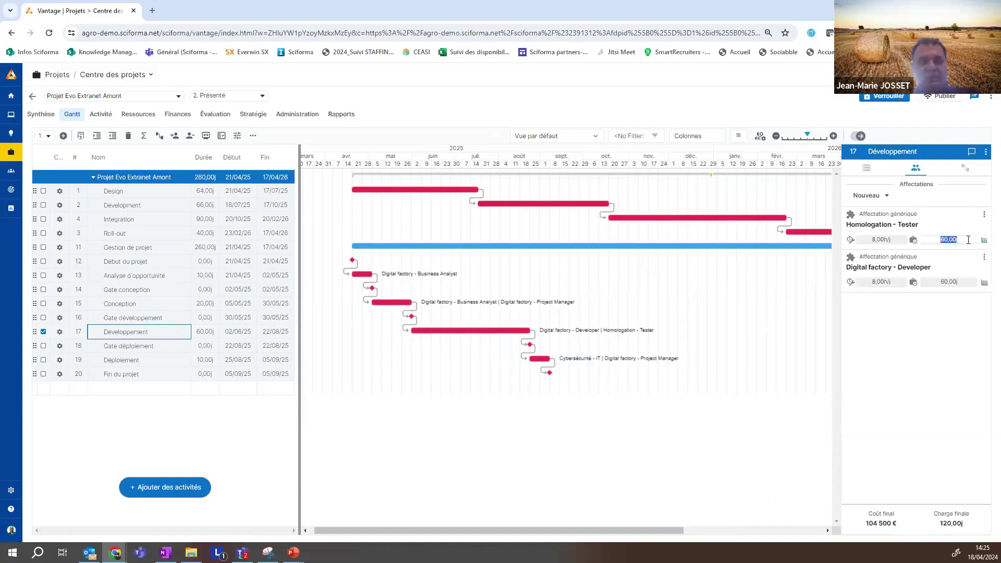
{"action": "type", "text": "40"}
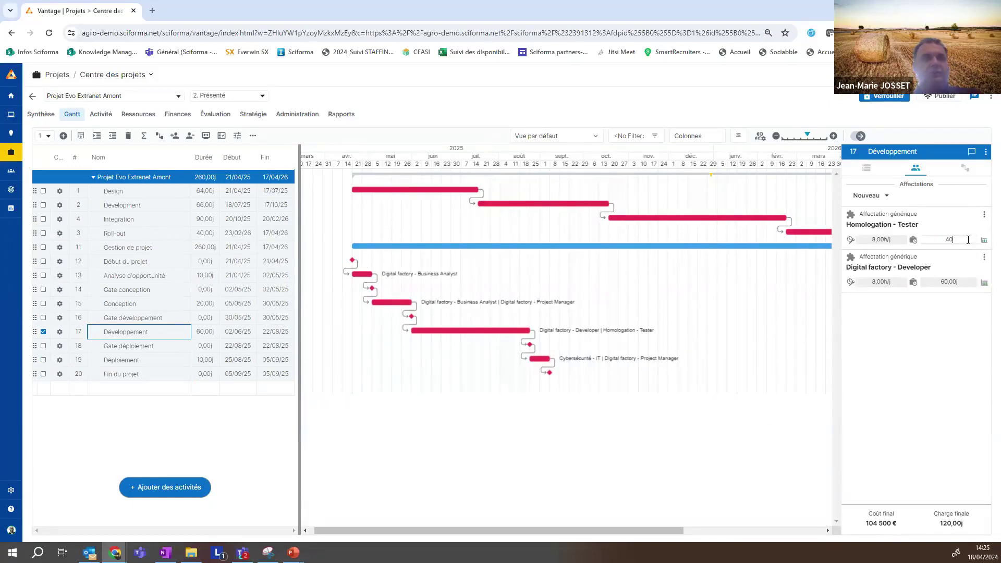
{"action": "left_click", "coordinate": [947, 284]}
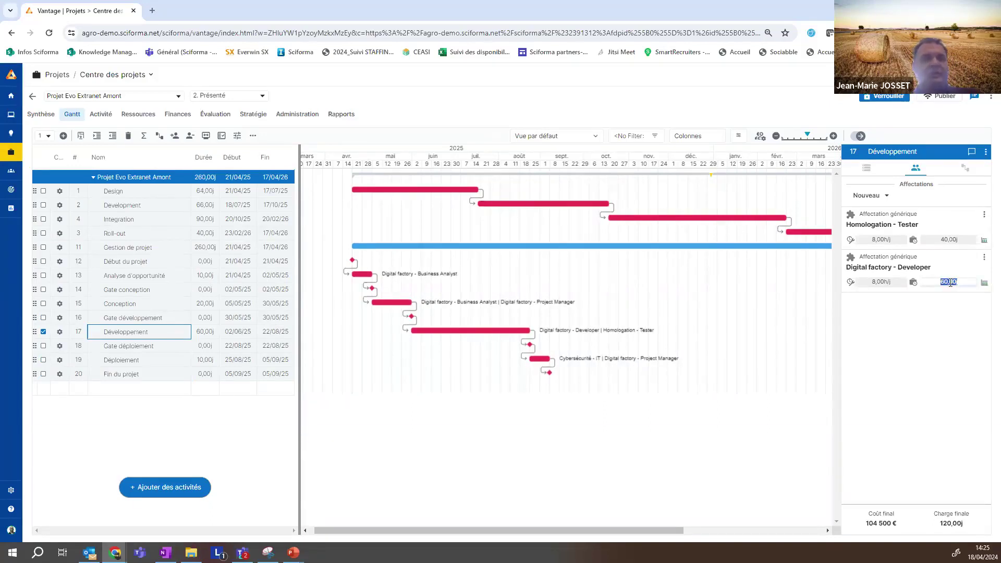
{"action": "type", "text": "30"}
{"action": "key", "text": "Return"}
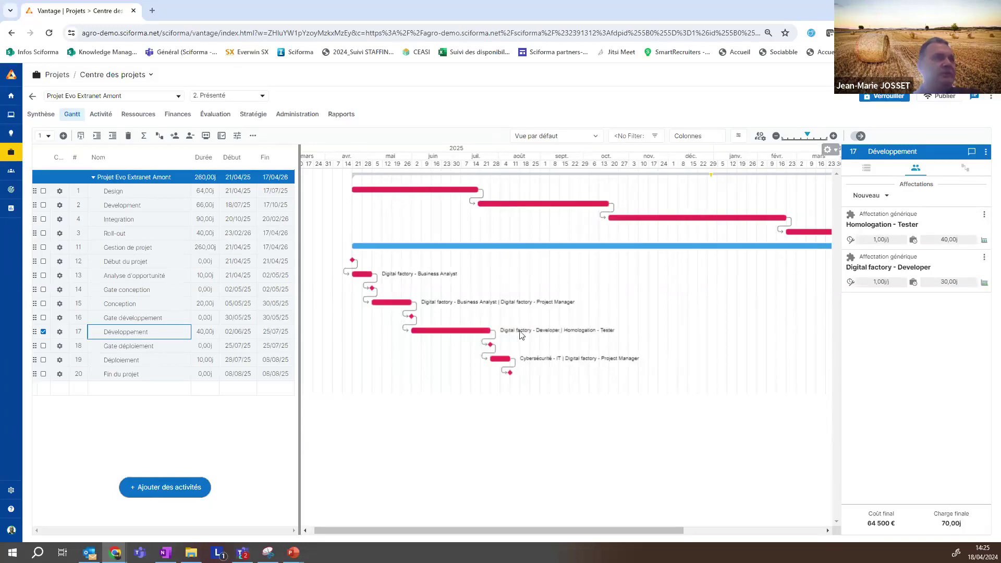
Extend the Développement bar to 57 days, ending on 19/08/25, and try to shift the Déploiement bar on the timeline
{"action": "left_click_drag", "start_coordinate": [493, 330], "coordinate": [524, 331]}
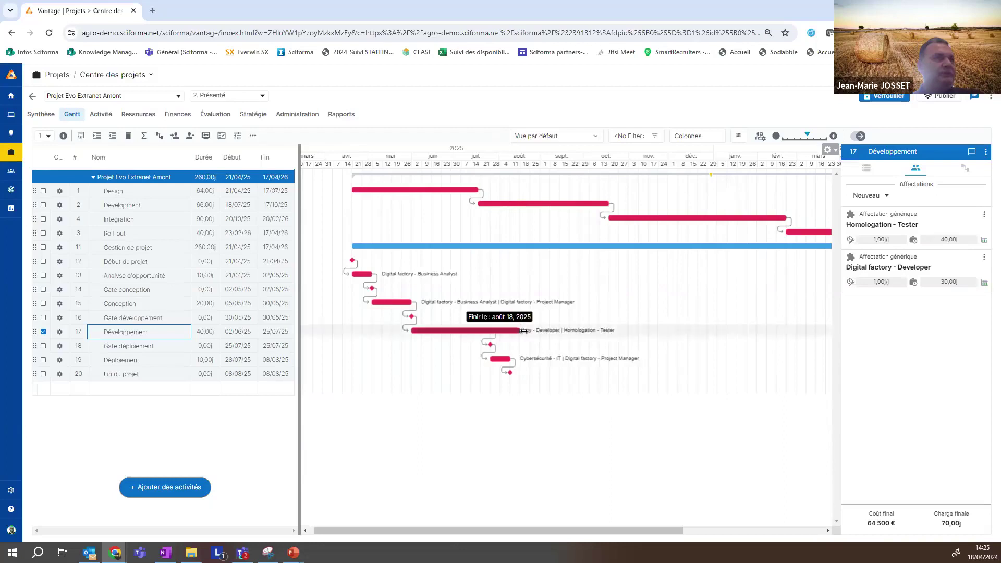
{"action": "left_click_drag", "start_coordinate": [511, 371], "coordinate": [509, 371]}
{"action": "left_click", "coordinate": [470, 359]}
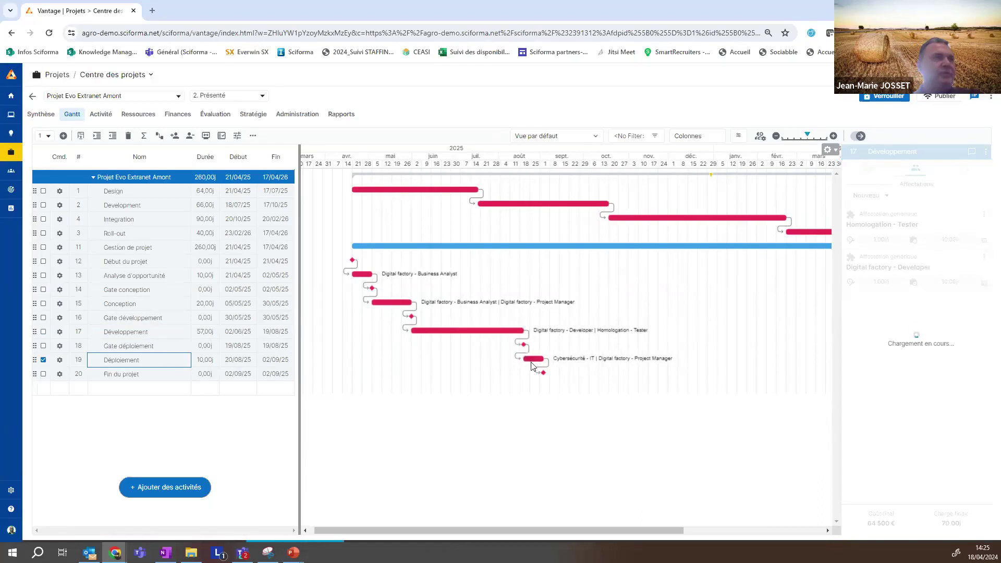
{"action": "left_click_drag", "start_coordinate": [531, 360], "coordinate": [569, 360]}
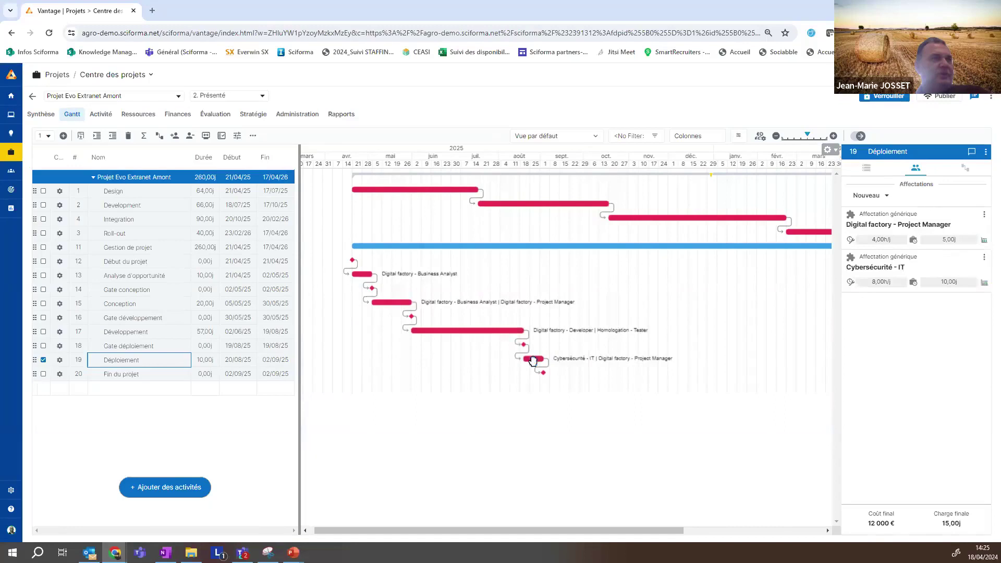
Shift the Déploiement bar to run from 15/09/25 to 26/09/25 and recolour it Orange
{"action": "left_click_drag", "start_coordinate": [533, 362], "coordinate": [572, 359]}
{"action": "right_click", "coordinate": [572, 363]}
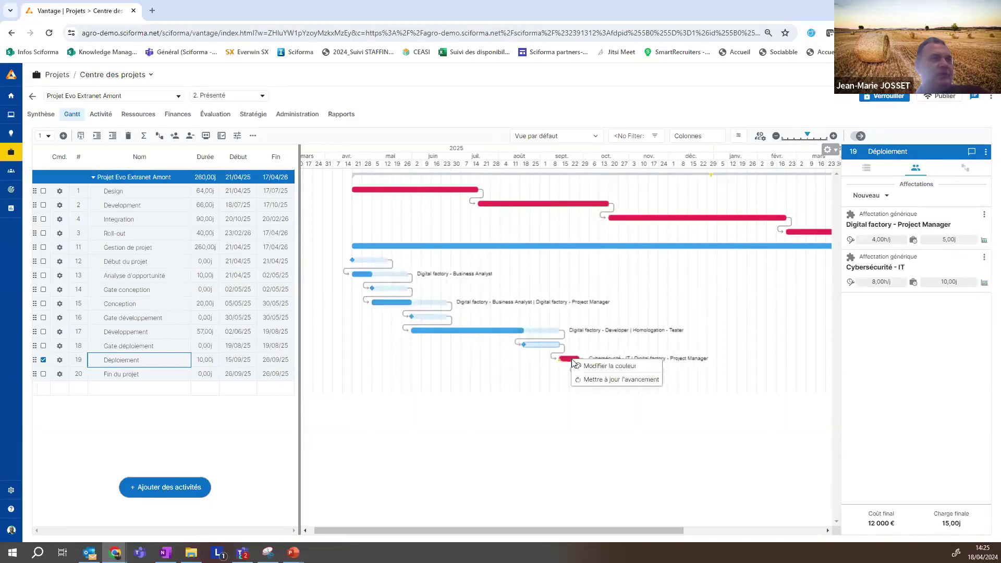
{"action": "left_click", "coordinate": [591, 367]}
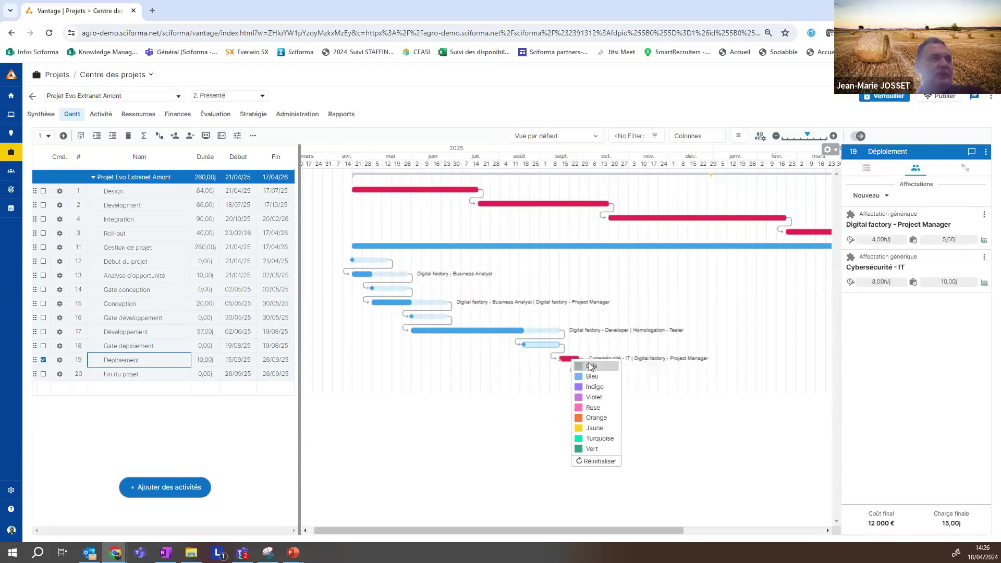
{"action": "left_click", "coordinate": [602, 419]}
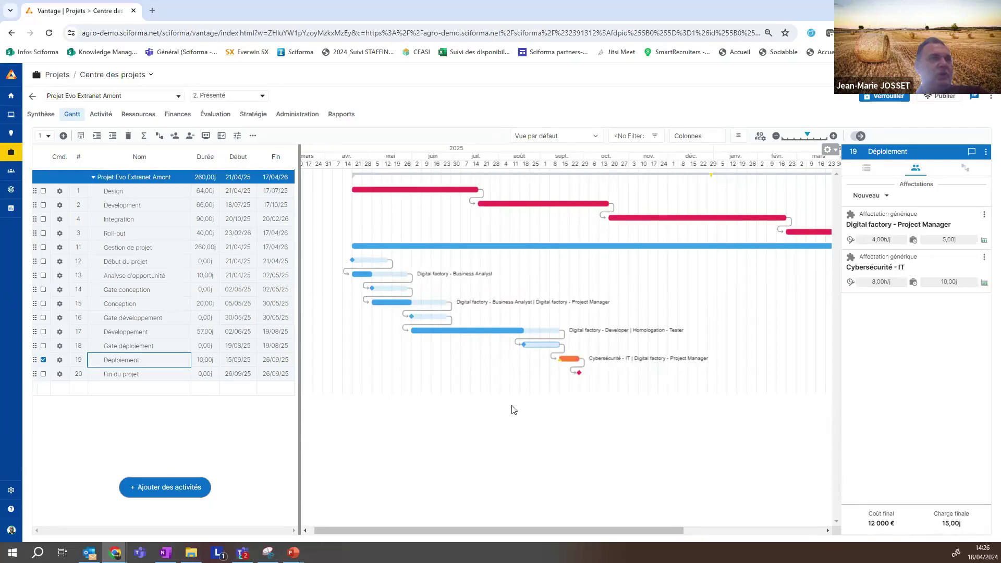
{"action": "left_click", "coordinate": [155, 337]}
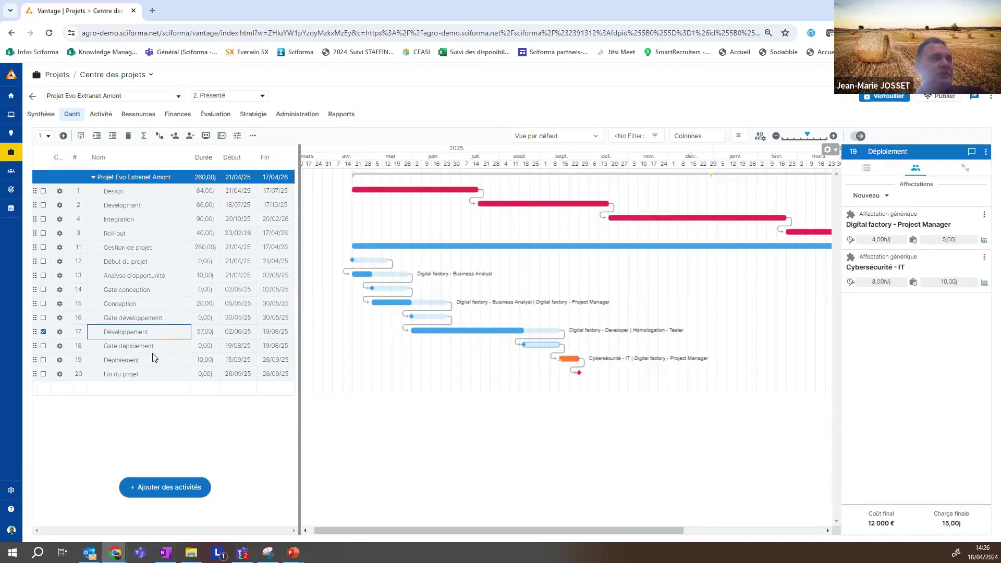
{"action": "left_click", "coordinate": [161, 372]}
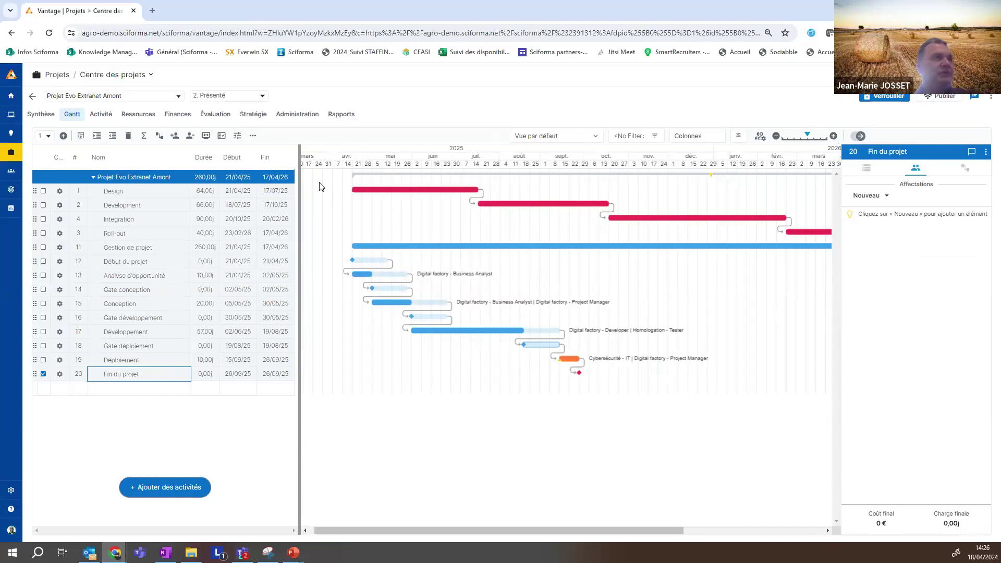
Display the Charge finale and [Res] Coût final columns in the activity table and widen it to fit them
{"action": "left_click", "coordinate": [702, 141]}
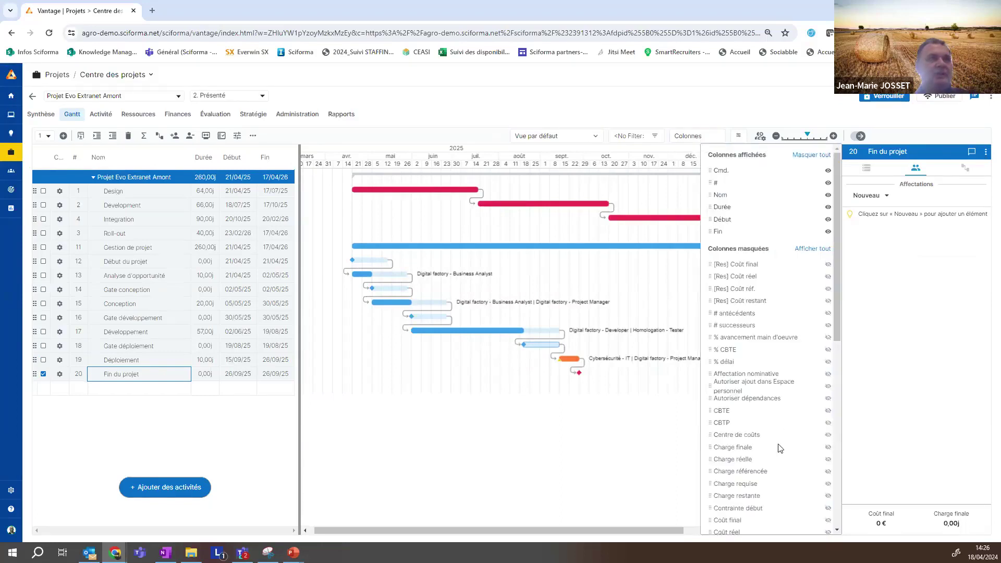
{"action": "left_click", "coordinate": [828, 447]}
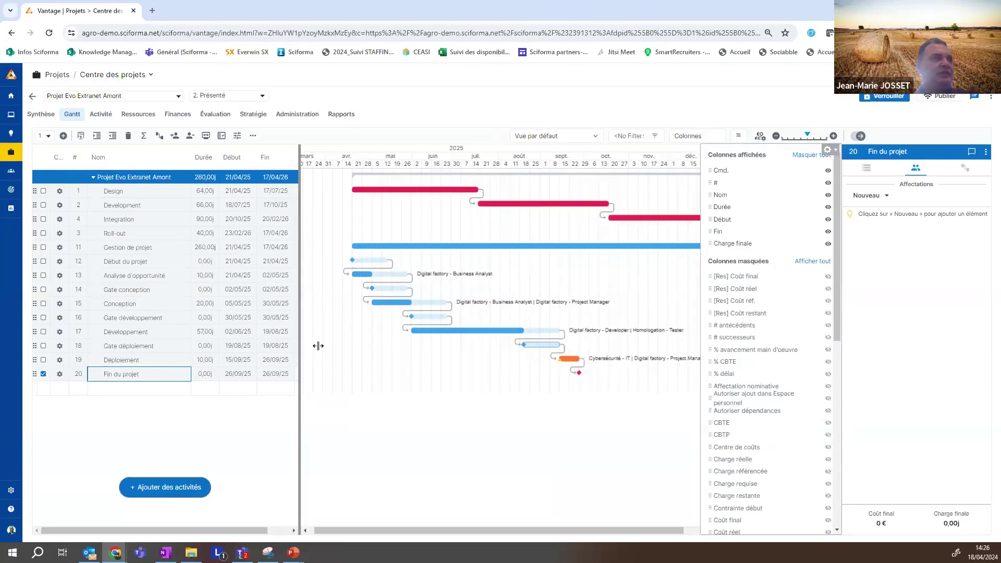
{"action": "left_click_drag", "start_coordinate": [318, 345], "coordinate": [355, 340]}
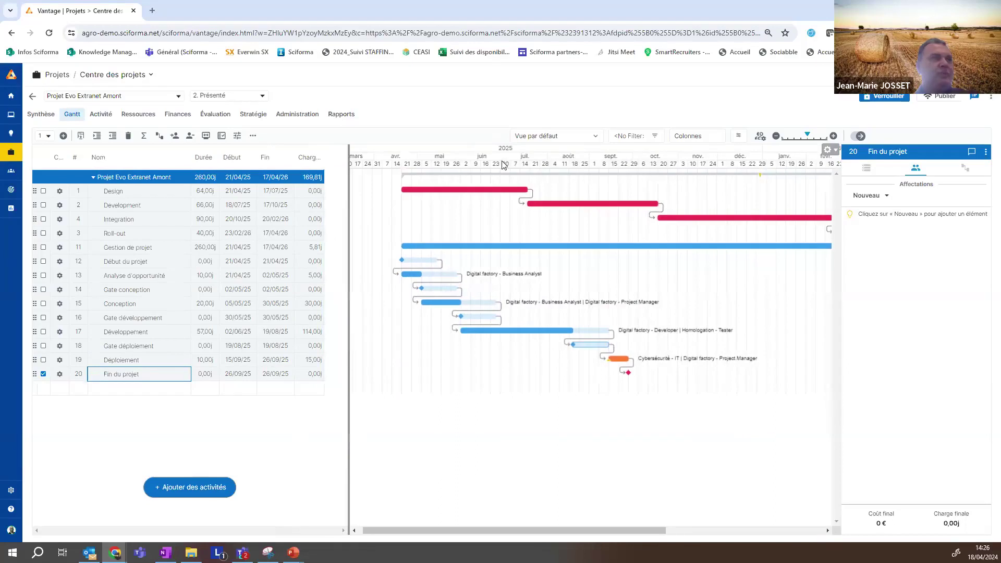
{"action": "left_click", "coordinate": [577, 138]}
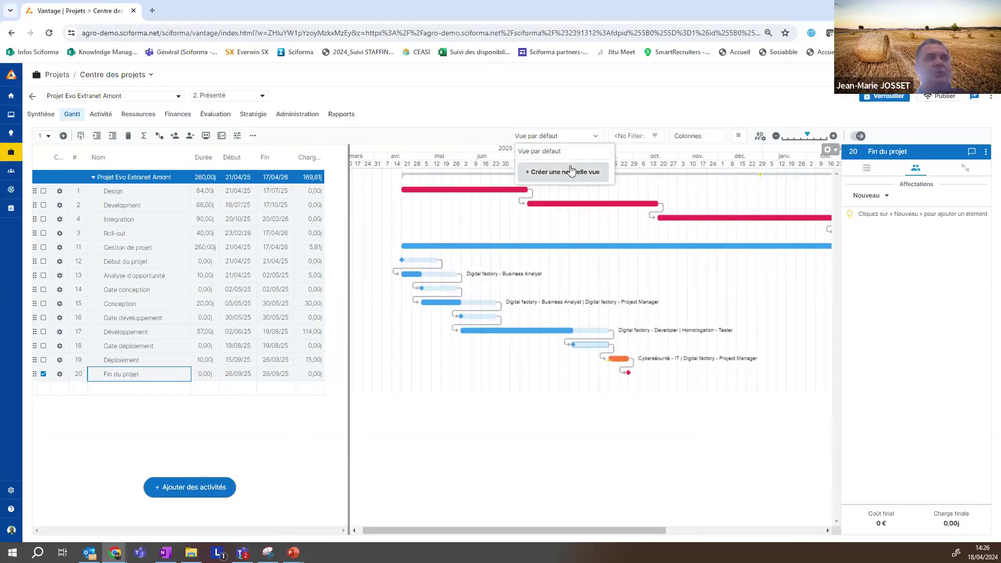
{"action": "left_click", "coordinate": [416, 138]}
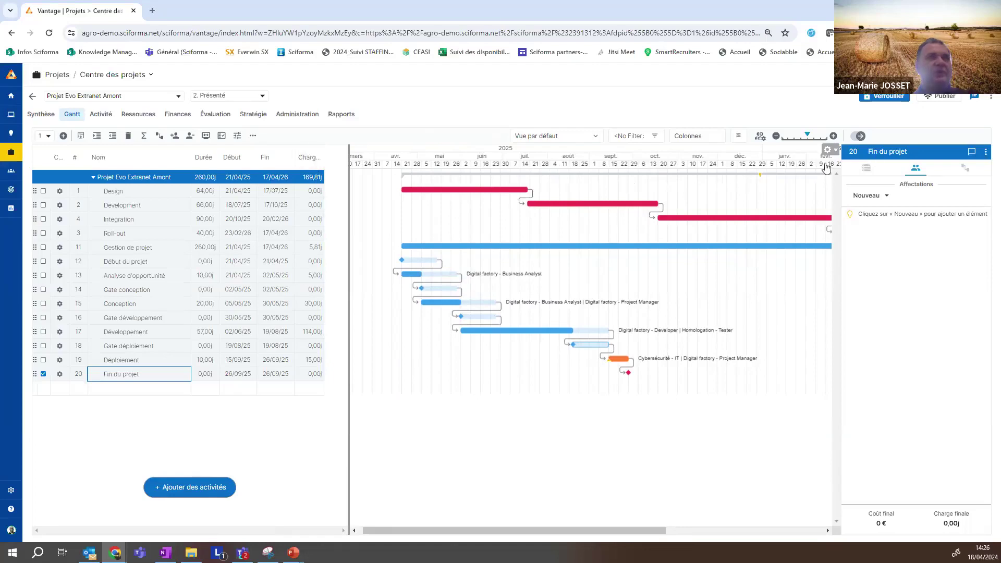
{"action": "left_click", "coordinate": [684, 138]}
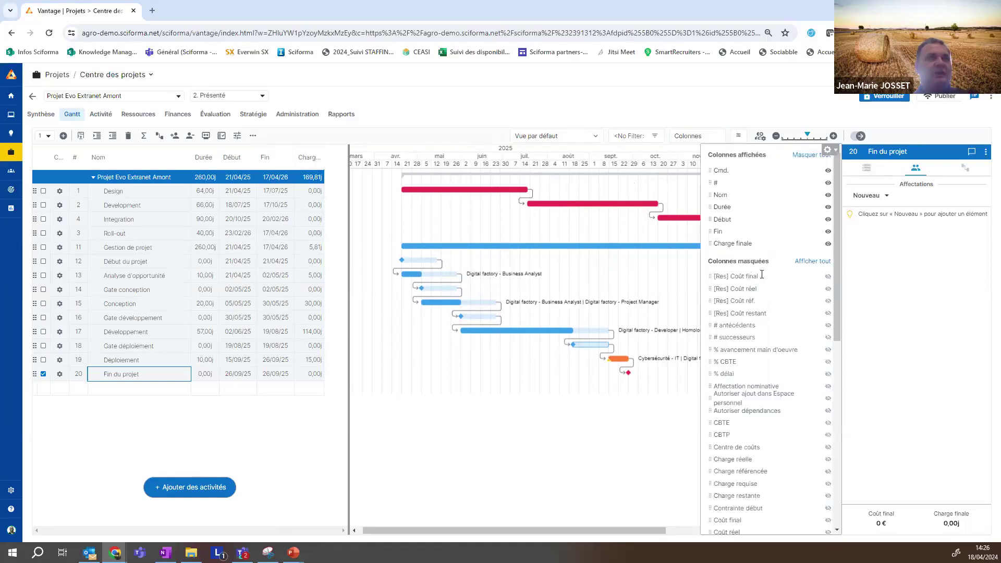
{"action": "left_click", "coordinate": [829, 276]}
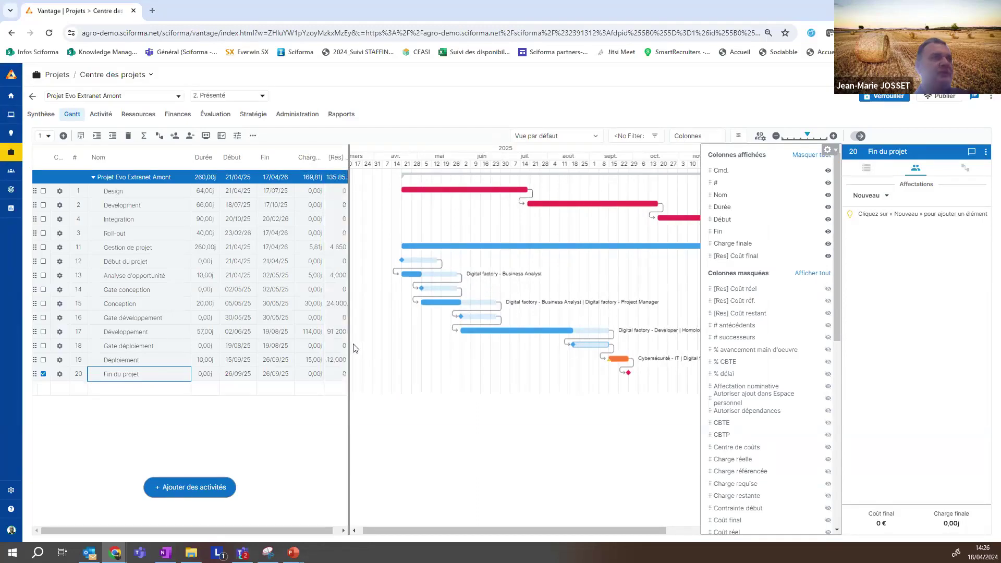
{"action": "left_click_drag", "start_coordinate": [348, 343], "coordinate": [374, 342]}
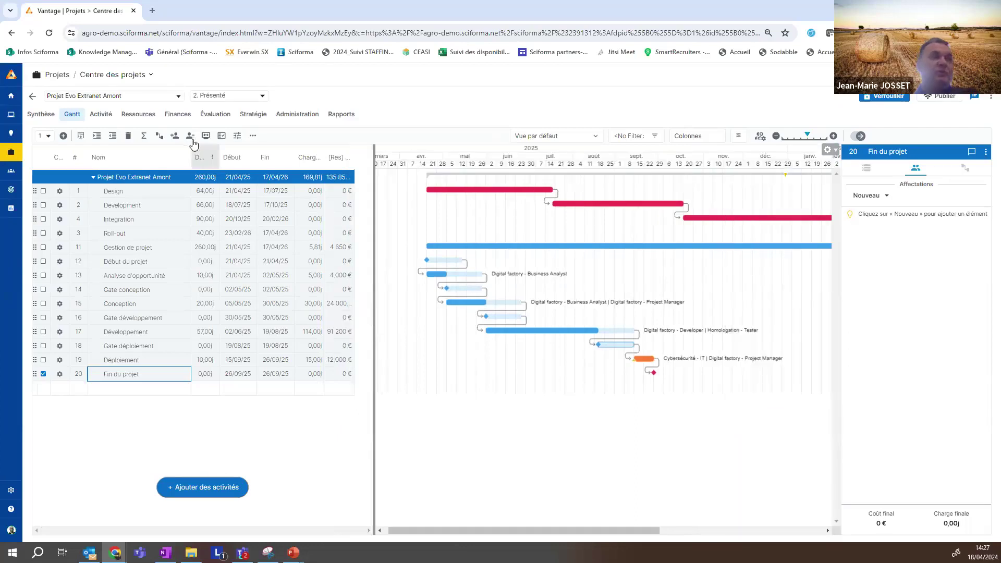
Review the project's finances, covering the cost details report and the gains with their transactions and benefits
{"action": "left_click", "coordinate": [175, 120]}
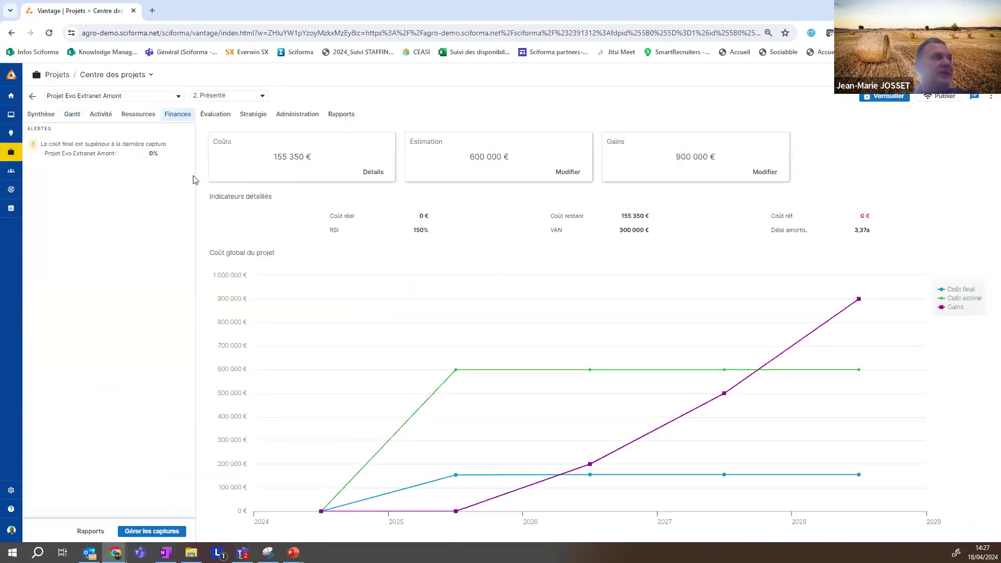
{"action": "left_click", "coordinate": [373, 172]}
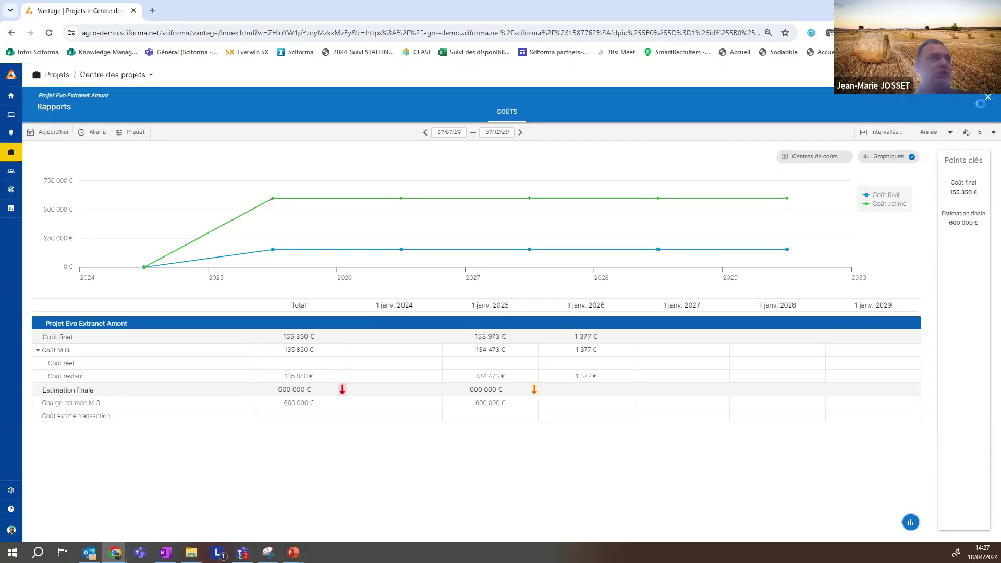
{"action": "left_click", "coordinate": [988, 98]}
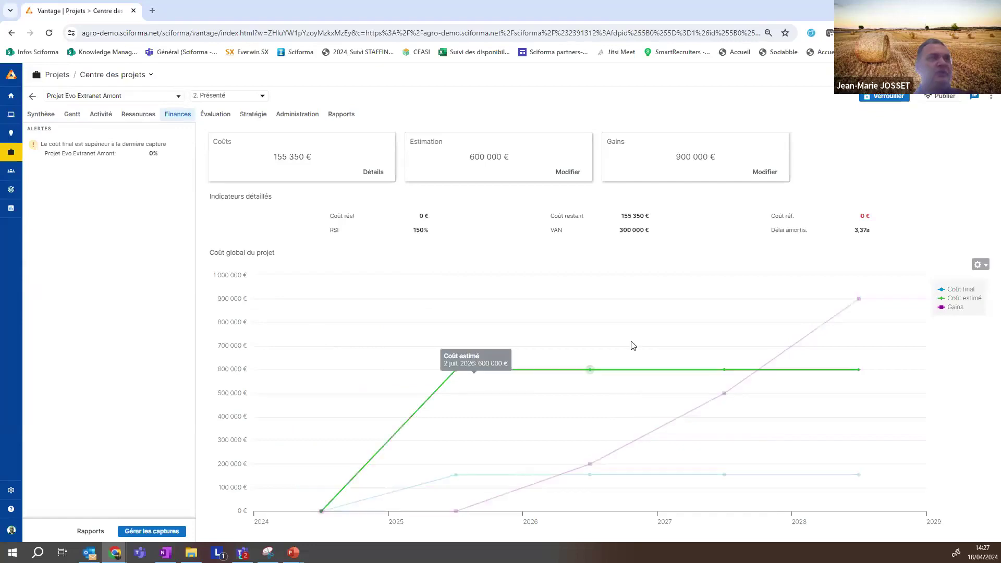
{"action": "left_click", "coordinate": [765, 173]}
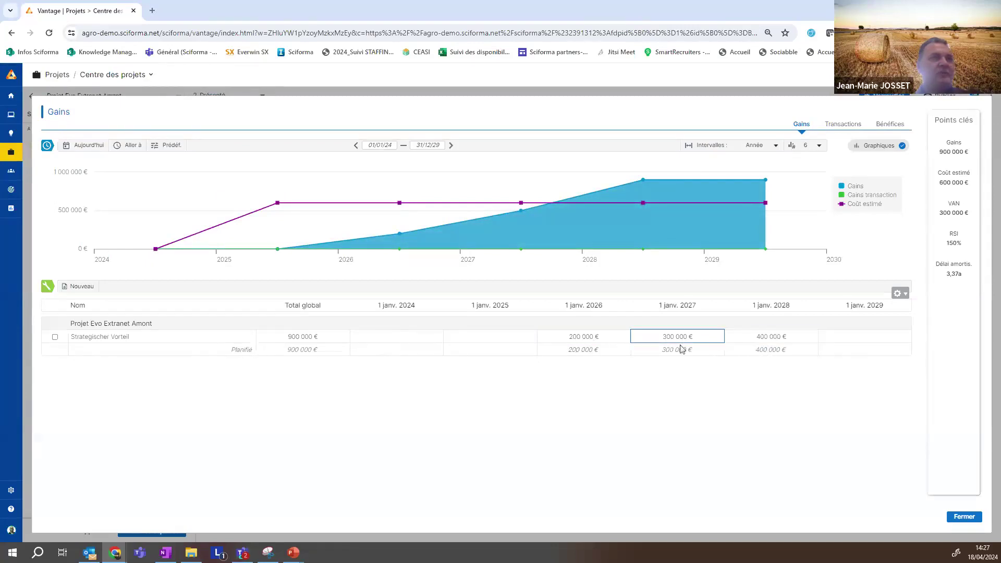
{"action": "left_click", "coordinate": [844, 126]}
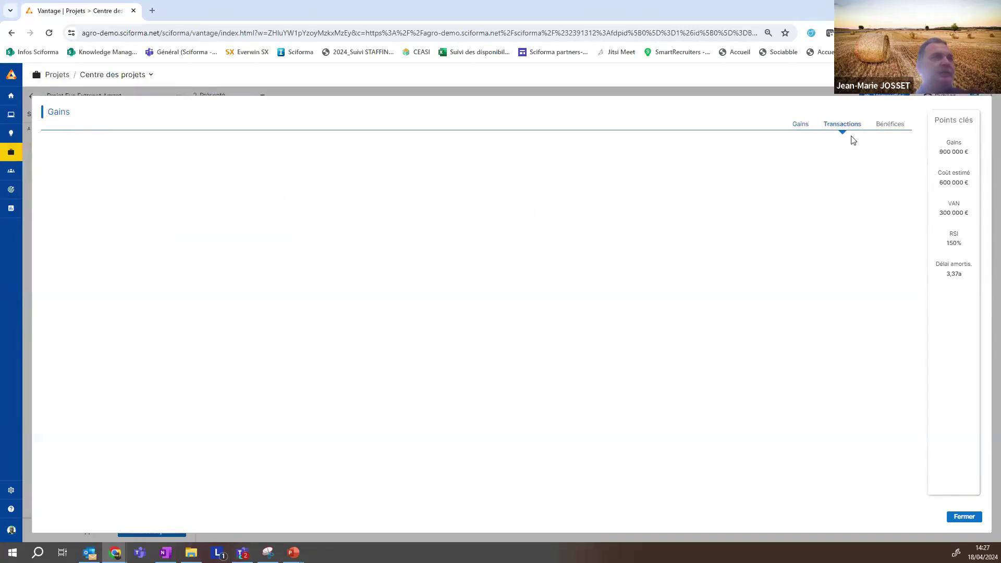
{"action": "left_click", "coordinate": [892, 127]}
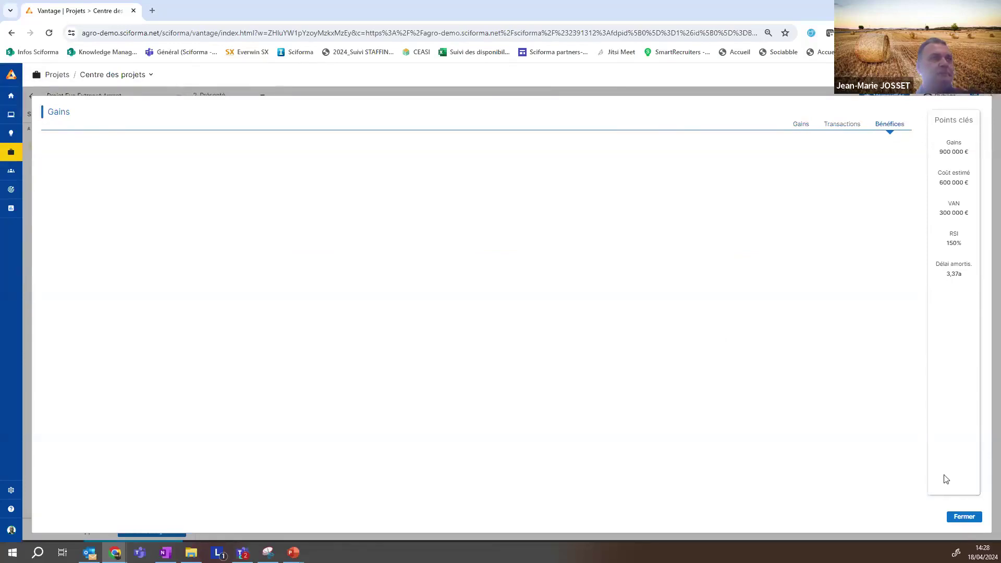
{"action": "left_click", "coordinate": [962, 517]}
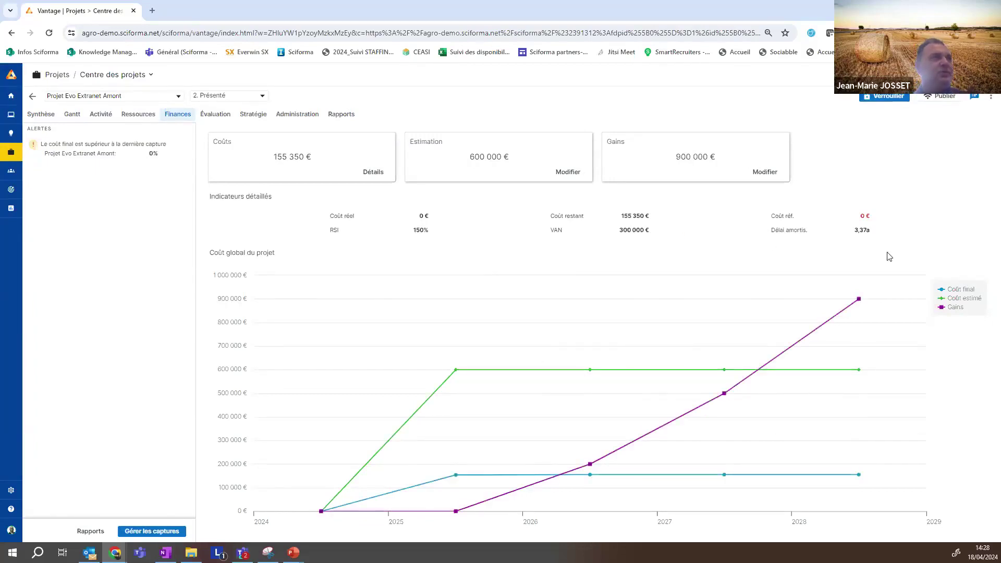
In the project's strategy objectives, set the actual value of Gestion des emballages to 20%
{"action": "left_click", "coordinate": [252, 120]}
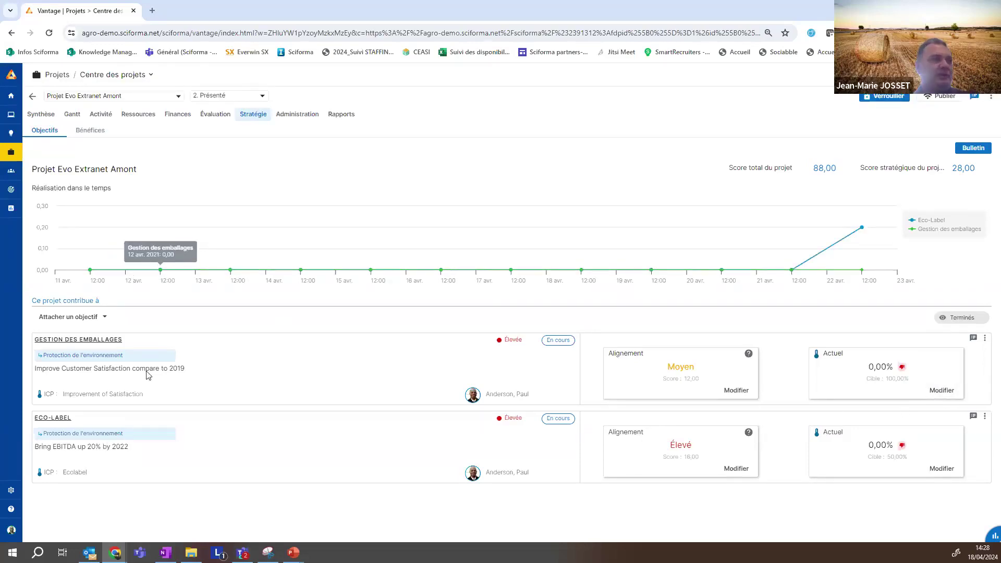
{"action": "left_click", "coordinate": [919, 396]}
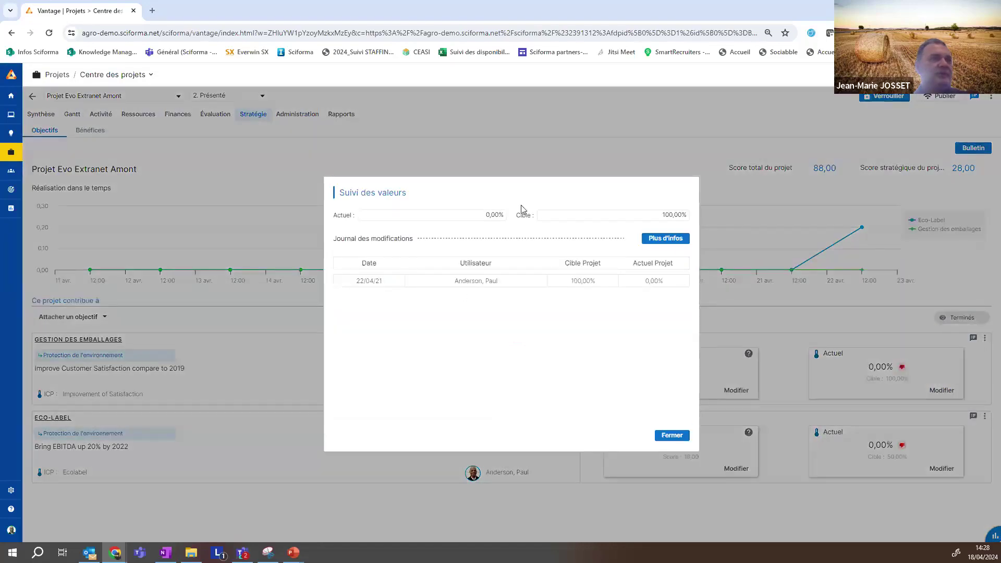
{"action": "left_click", "coordinate": [376, 216]}
{"action": "left_click", "coordinate": [600, 217]}
{"action": "key", "text": "shift+Tab"}
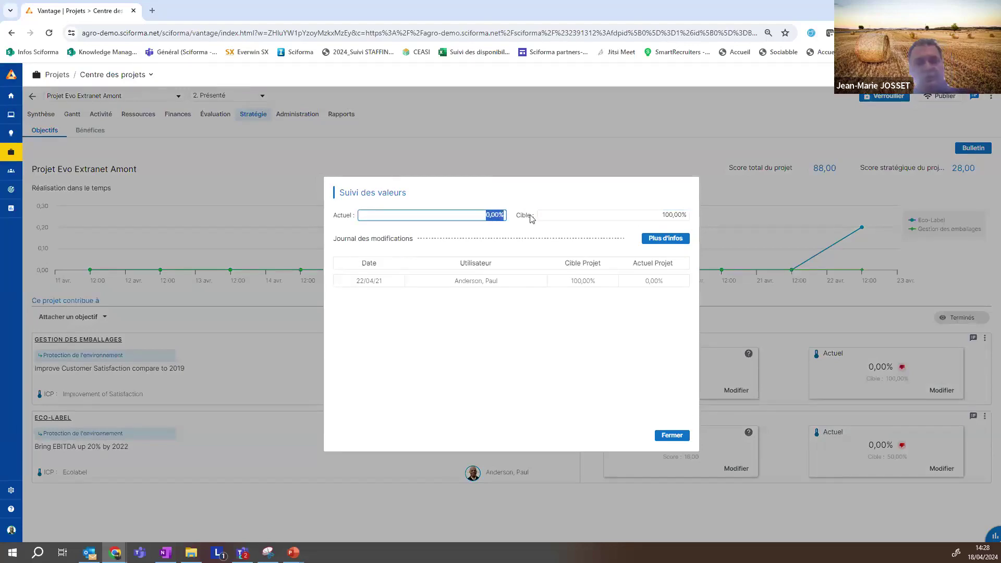
{"action": "type", "text": "20"}
{"action": "mouse_move", "coordinate": [579, 296]}
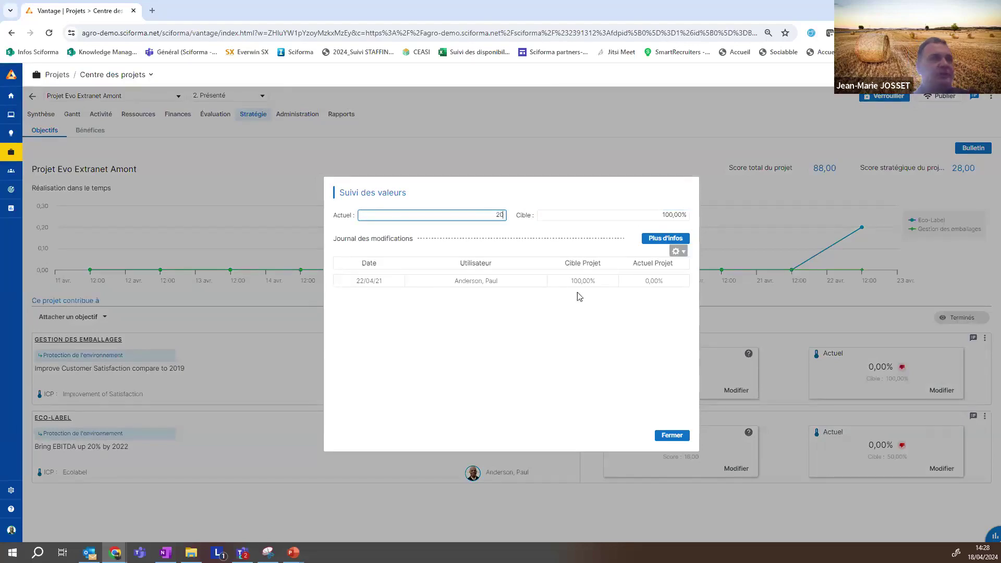
{"action": "left_click", "coordinate": [547, 231]}
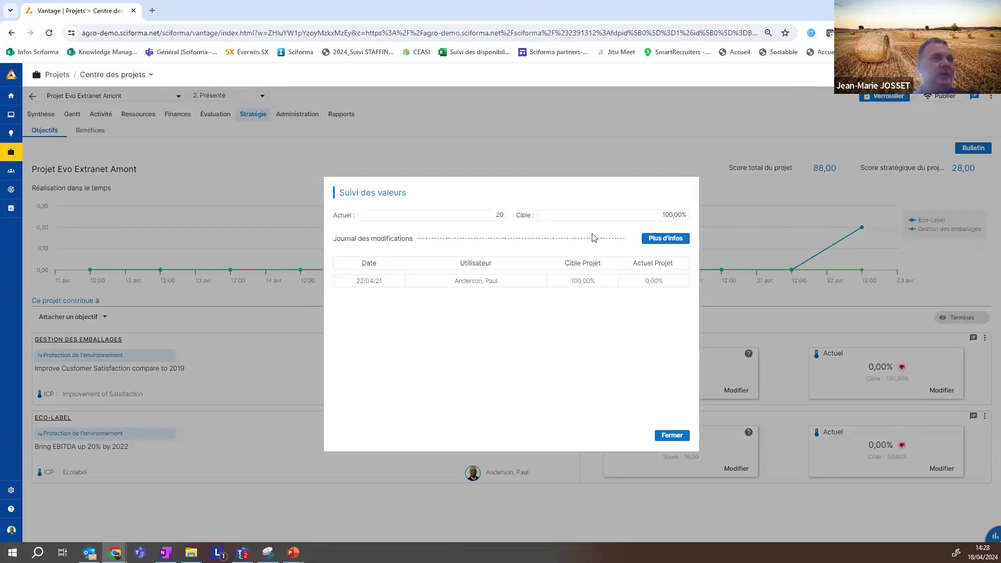
{"action": "left_click", "coordinate": [585, 214]}
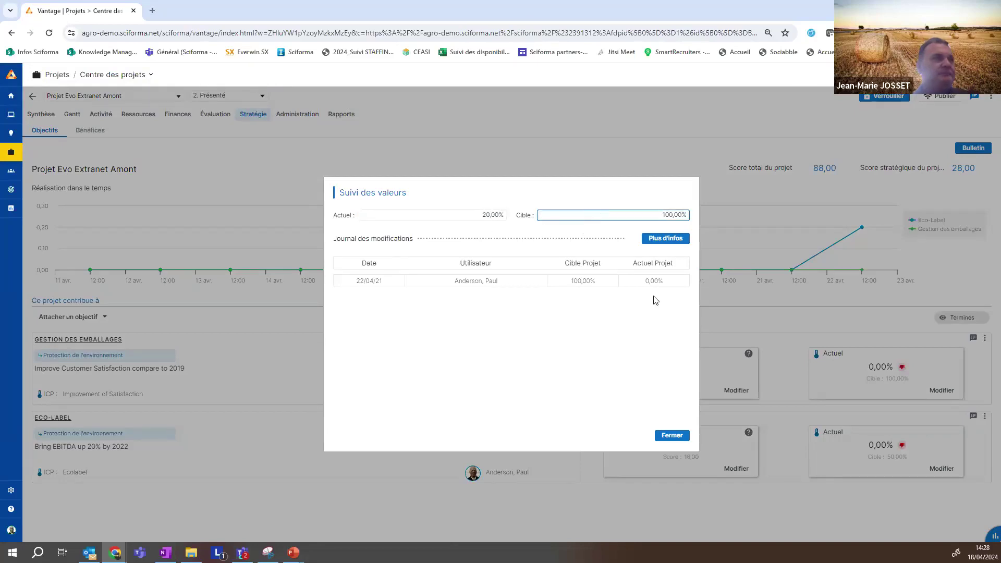
{"action": "mouse_move", "coordinate": [660, 255]}
{"action": "left_click", "coordinate": [684, 438]}
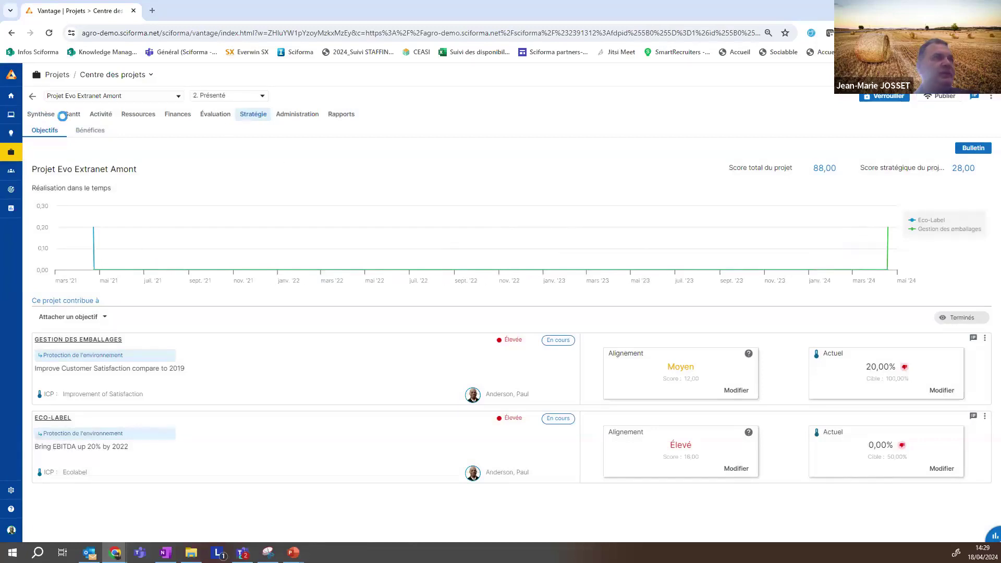
Return to the list of all opportunities and examine the Board chart comparing them by total and strategic score
{"action": "left_click", "coordinate": [66, 115]}
{"action": "left_click", "coordinate": [980, 120]}
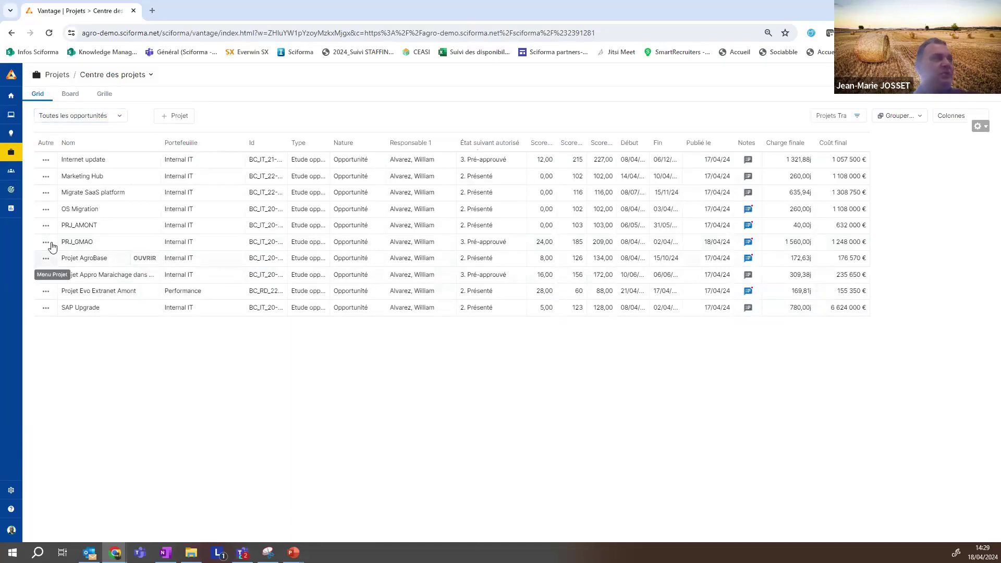
{"action": "left_click", "coordinate": [69, 94]}
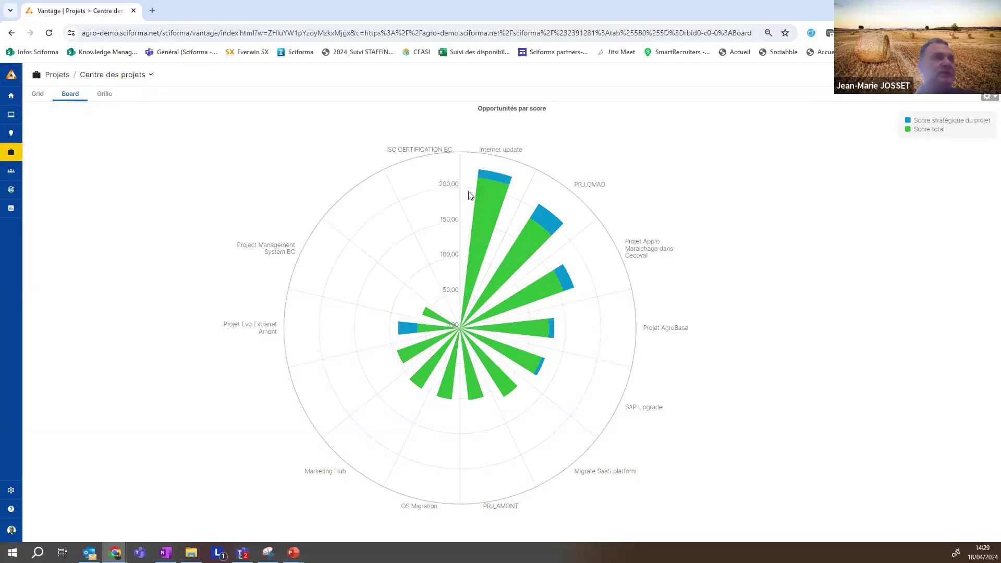
{"action": "mouse_move", "coordinate": [480, 220]}
{"action": "mouse_move", "coordinate": [491, 181]}
{"action": "mouse_move", "coordinate": [388, 347]}
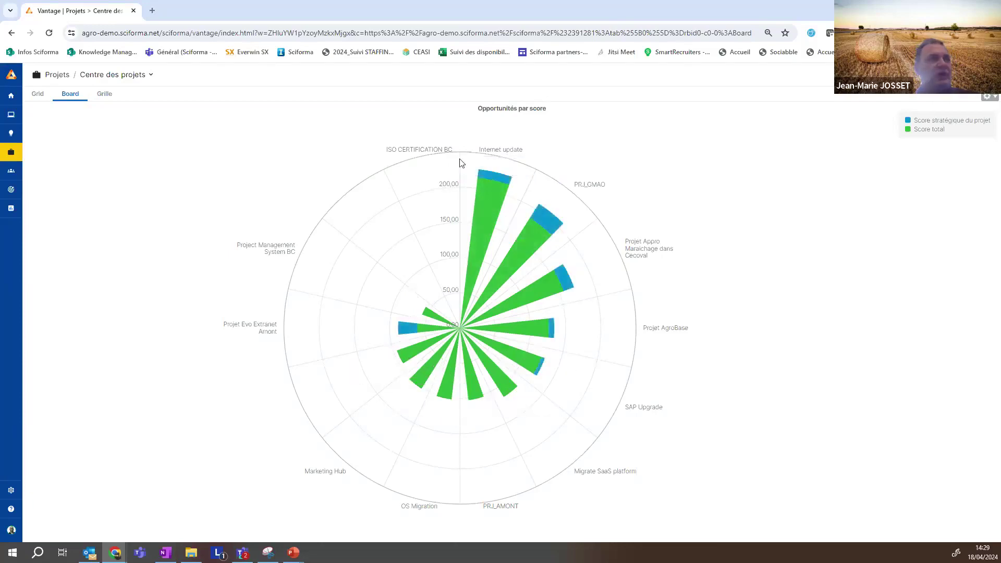
{"action": "left_click_drag", "start_coordinate": [461, 162], "coordinate": [581, 422]}
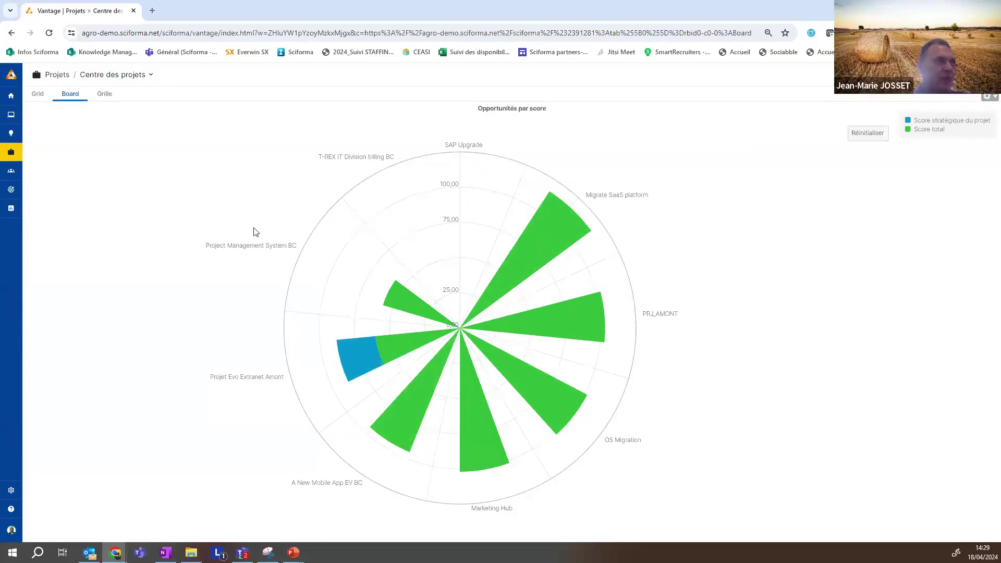
Examine the Grille bubble chart of opportunities, checking the details of PRJ_AMONT, Internet update and Migrate SaaS platform
{"action": "left_click", "coordinate": [104, 95]}
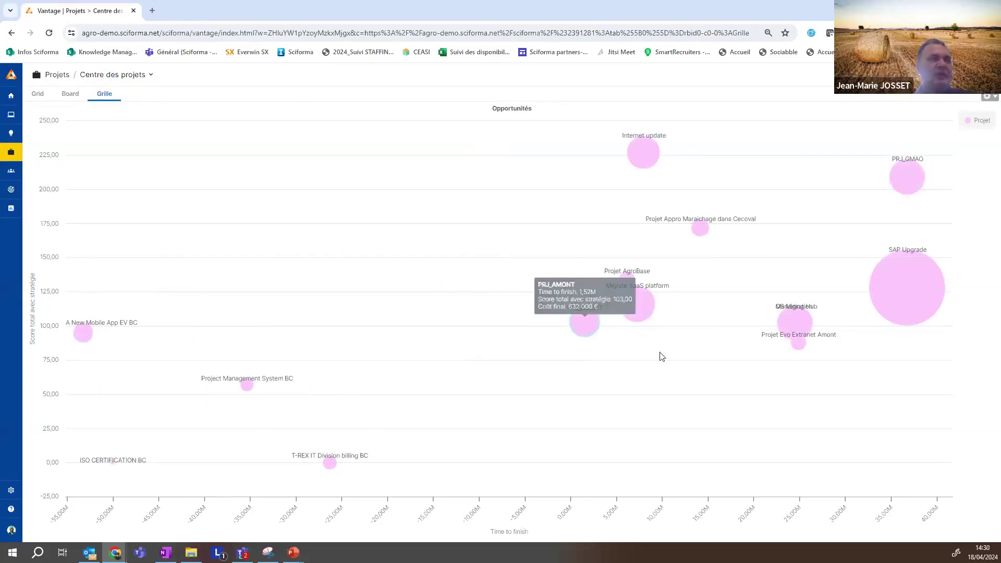
{"action": "mouse_move", "coordinate": [610, 336]}
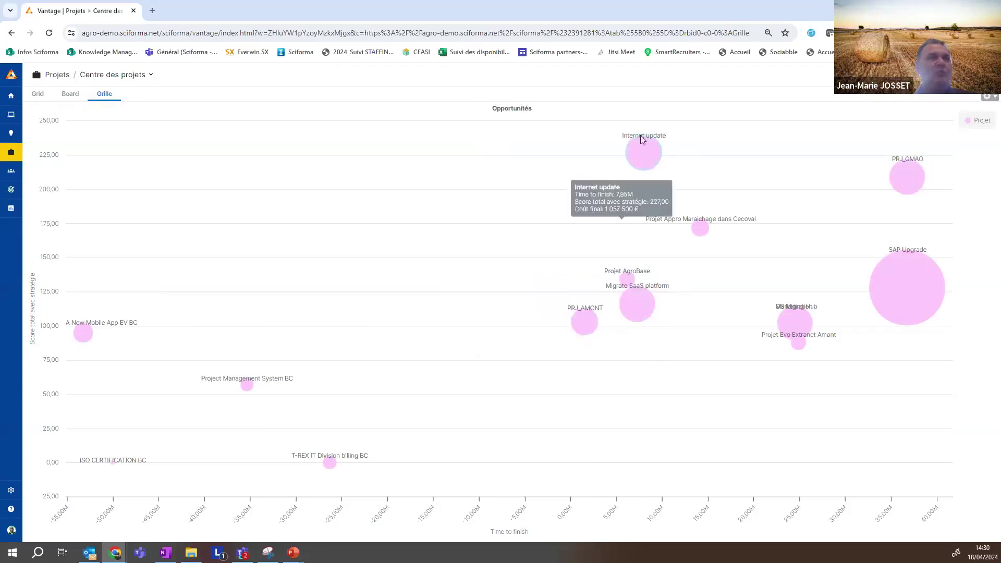
{"action": "mouse_move", "coordinate": [695, 155]}
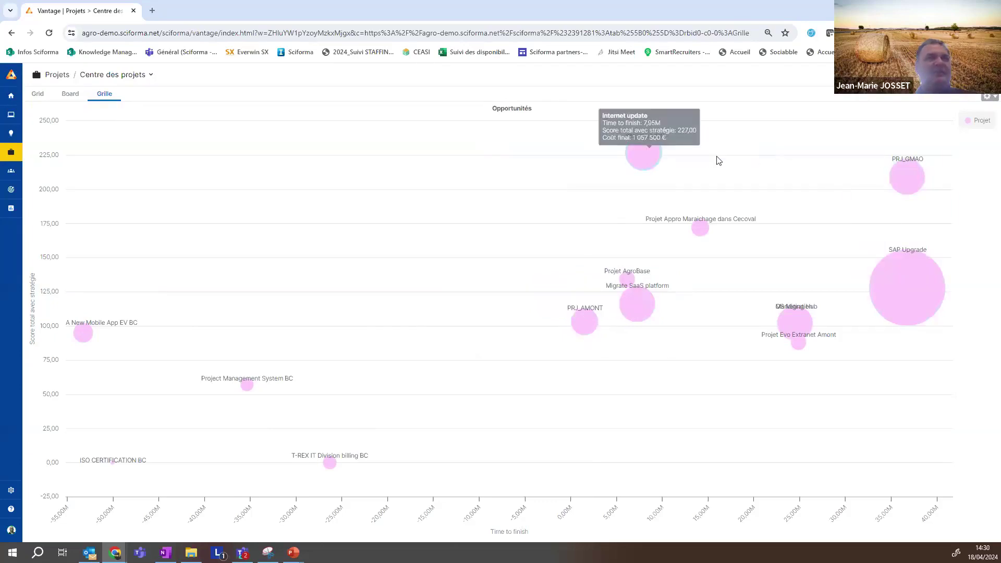
{"action": "mouse_move", "coordinate": [656, 348]}
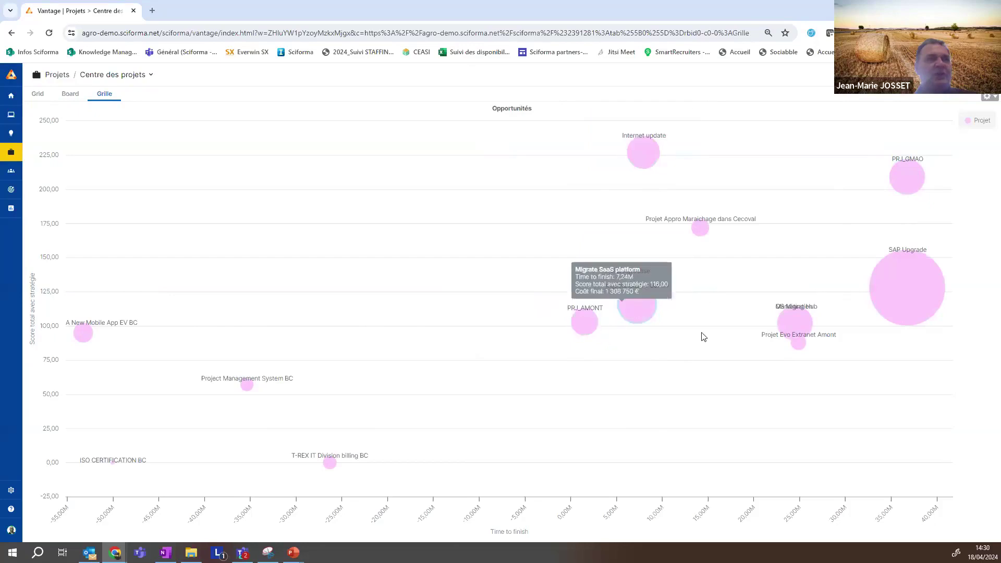
Compare the bubble details of Migrate SaaS platform, Internet update and SAP Upgrade in the opportunities chart
{"action": "mouse_move", "coordinate": [628, 285]}
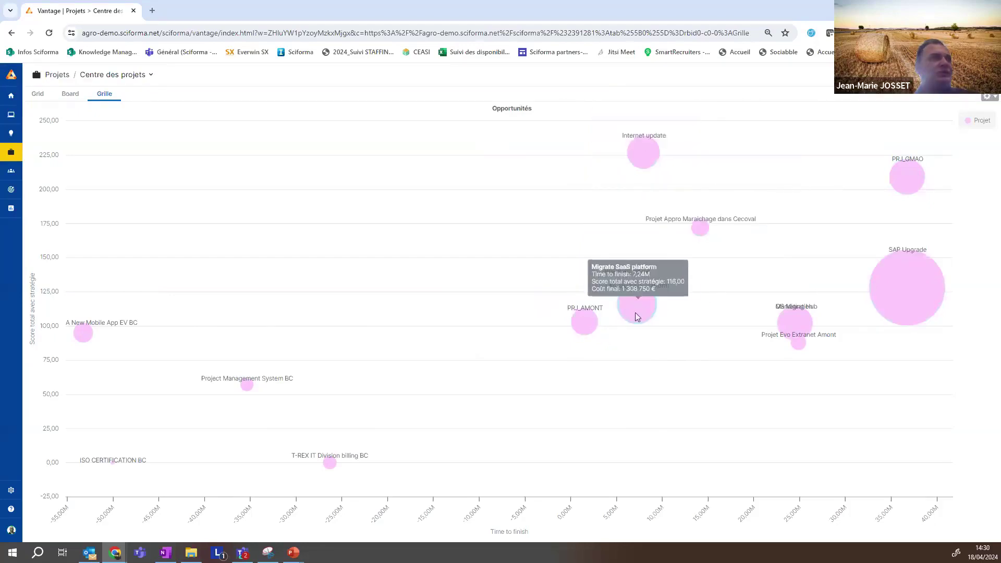
{"action": "mouse_move", "coordinate": [629, 173]}
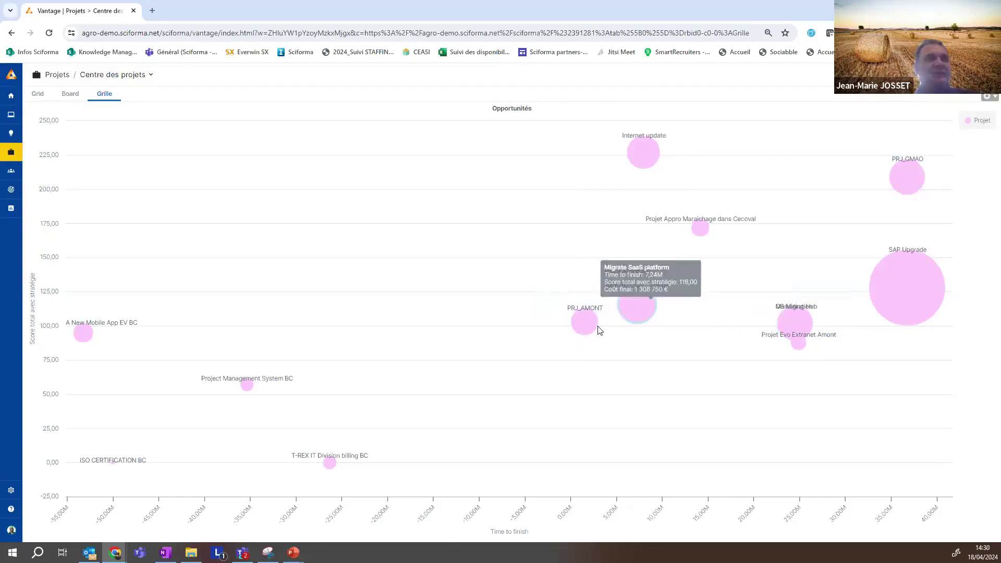
{"action": "mouse_move", "coordinate": [888, 309]}
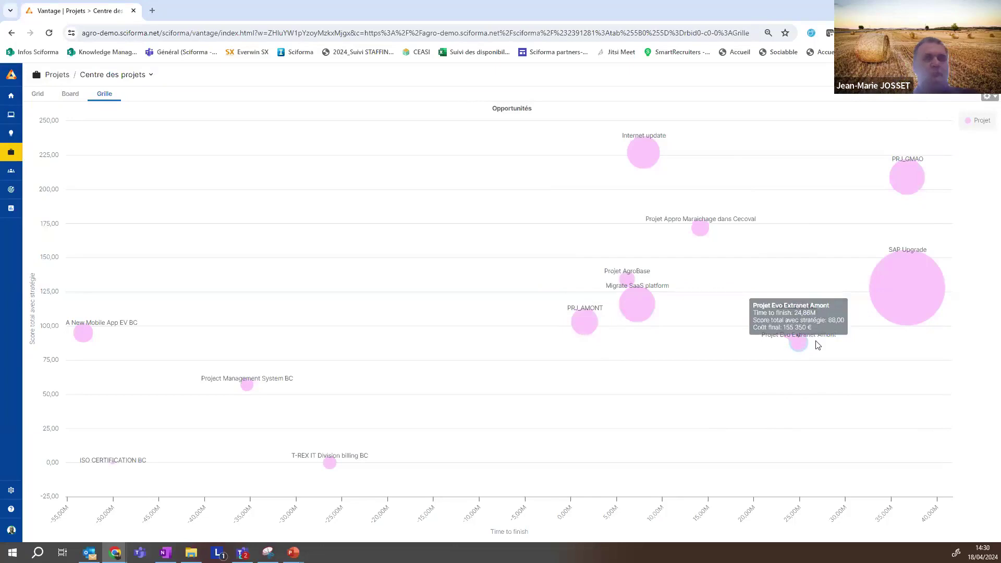
In the opportunities grid, set the workflow state of Projet Evo Extranet Amont to 3. Pré-approuvé
{"action": "left_click", "coordinate": [43, 99]}
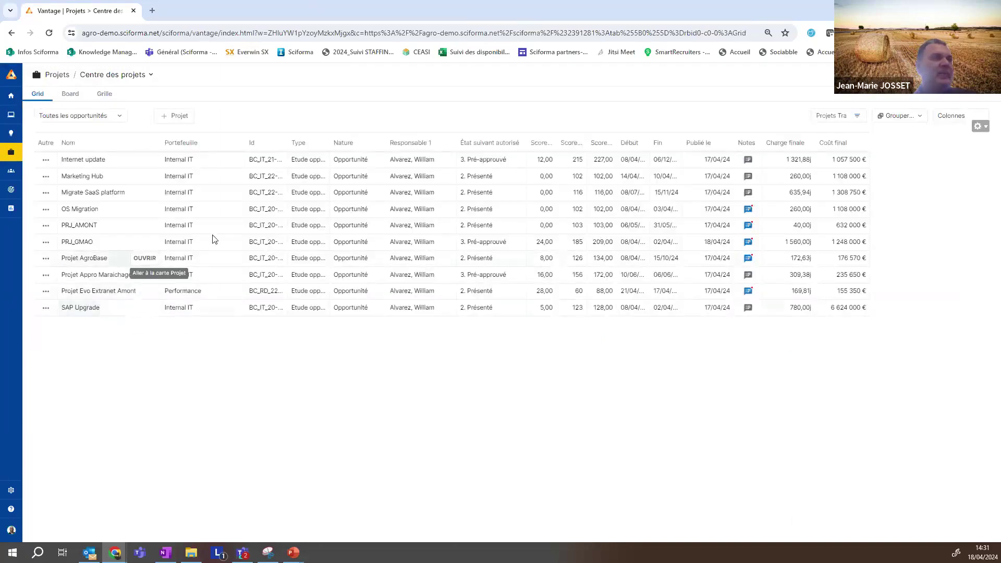
{"action": "left_click", "coordinate": [485, 295]}
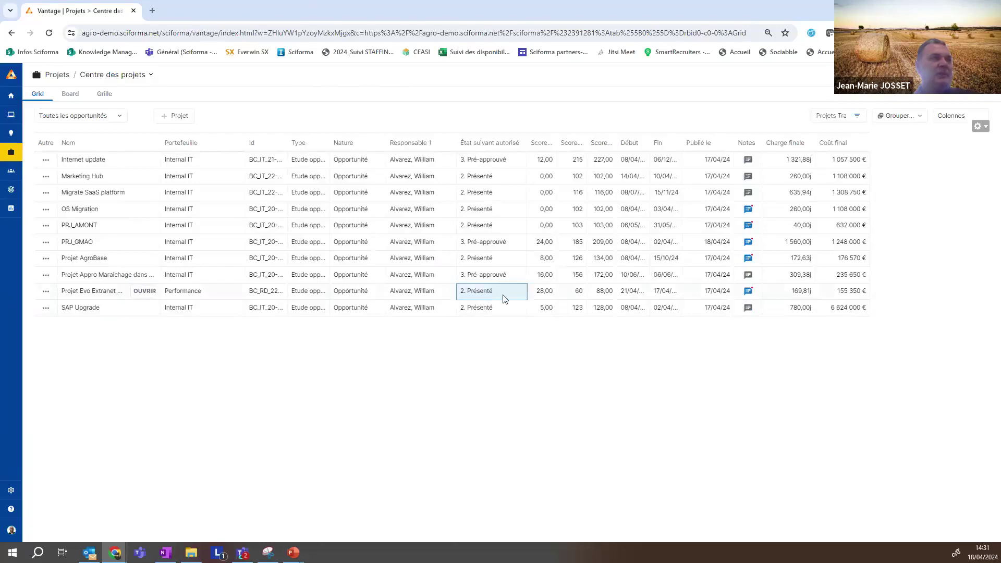
{"action": "left_click", "coordinate": [504, 295]}
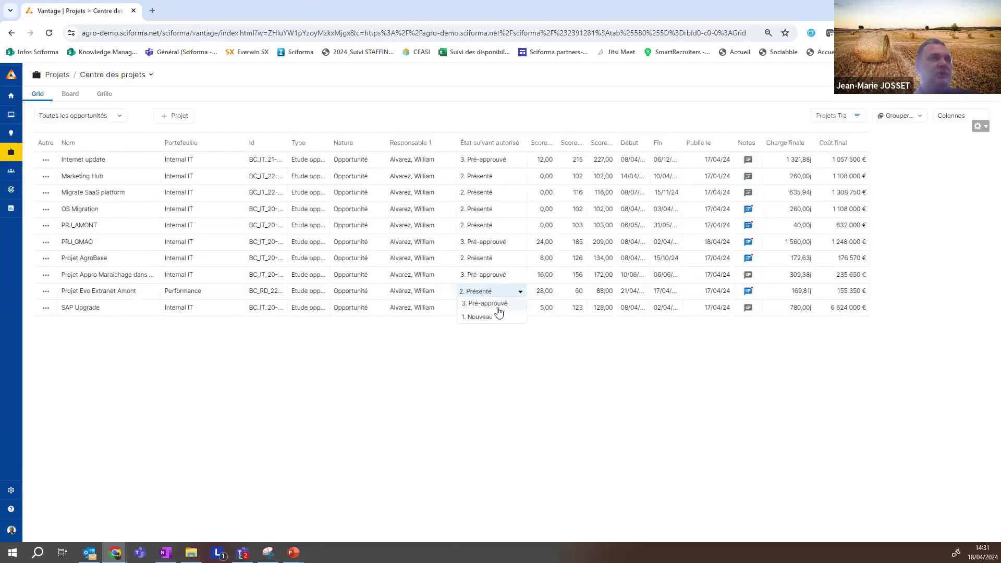
{"action": "left_click", "coordinate": [488, 303]}
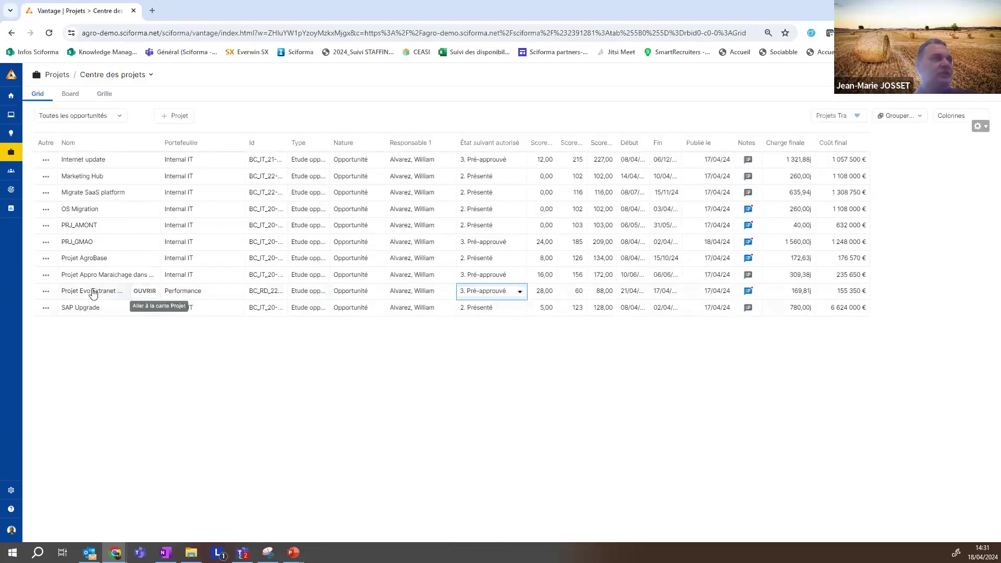
Open Projet Evo Extranet Amont's Gantt, review its process diagram and state history, and return to the project list
{"action": "left_click", "coordinate": [143, 292]}
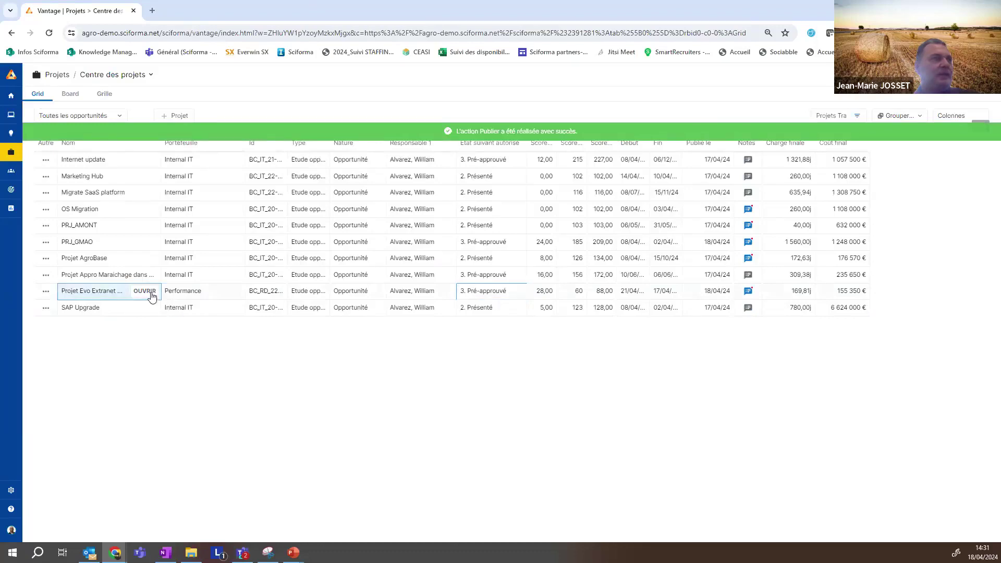
{"action": "left_click", "coordinate": [151, 296]}
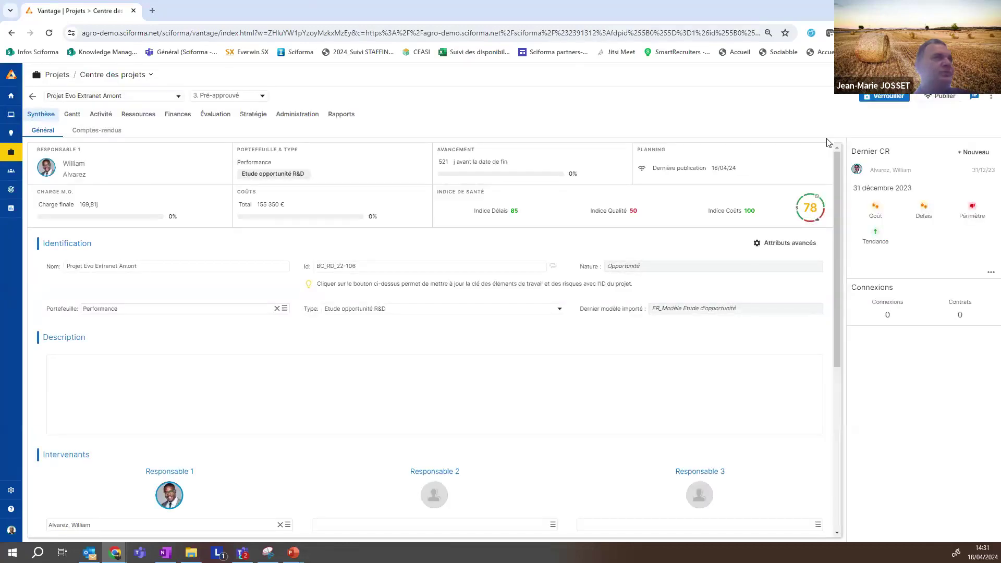
{"action": "left_click", "coordinate": [72, 115]}
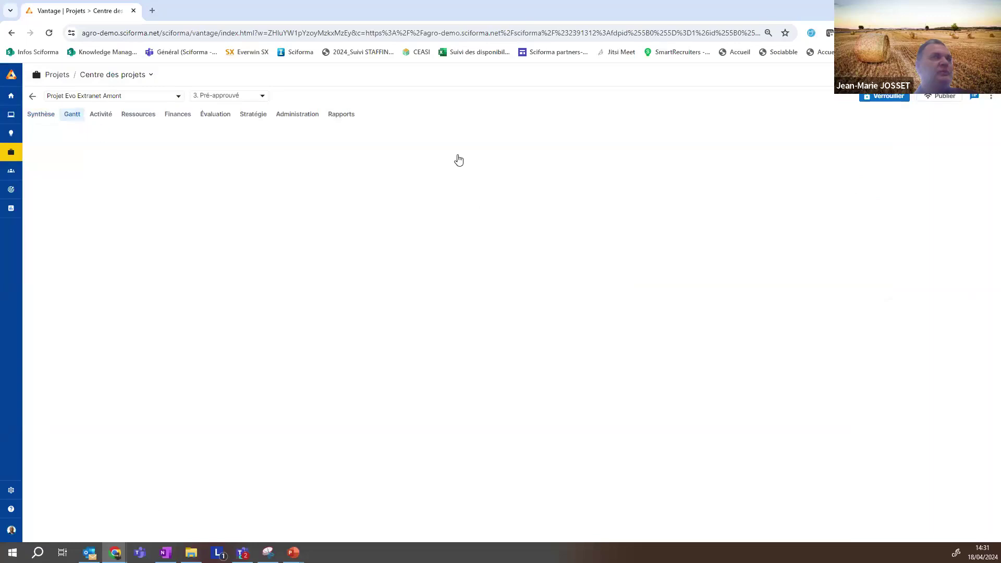
{"action": "left_click", "coordinate": [993, 99]}
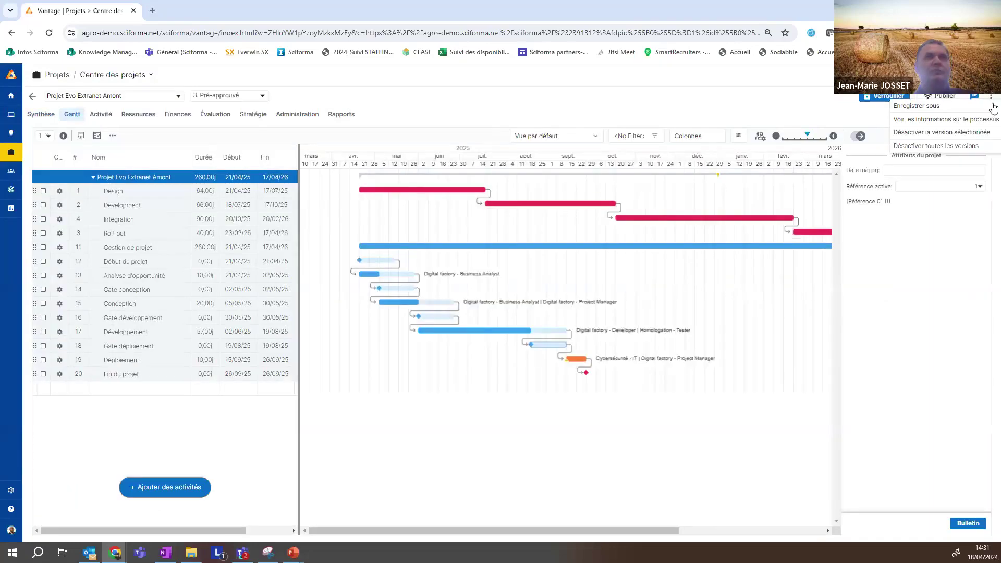
{"action": "left_click", "coordinate": [941, 121]}
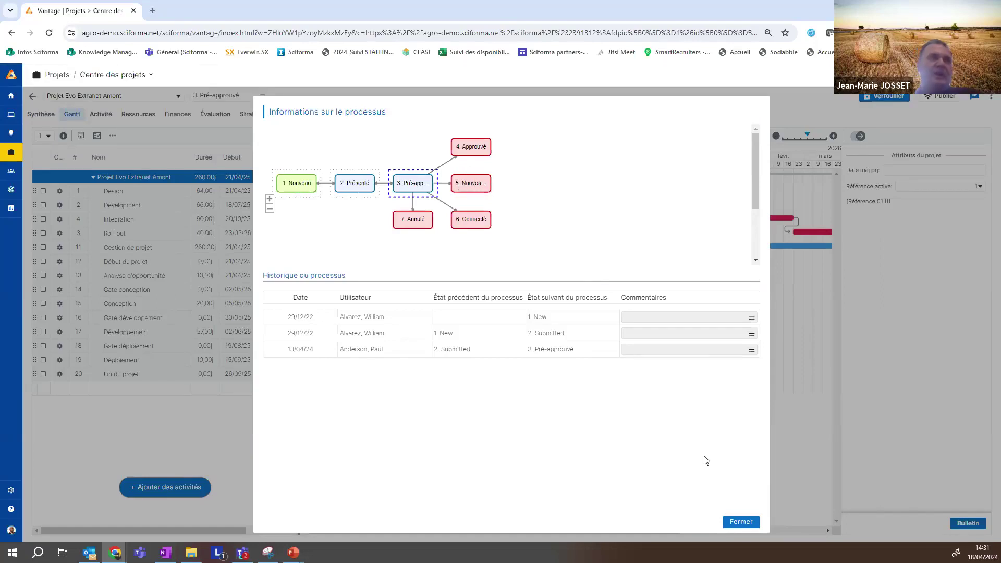
{"action": "left_click", "coordinate": [741, 523]}
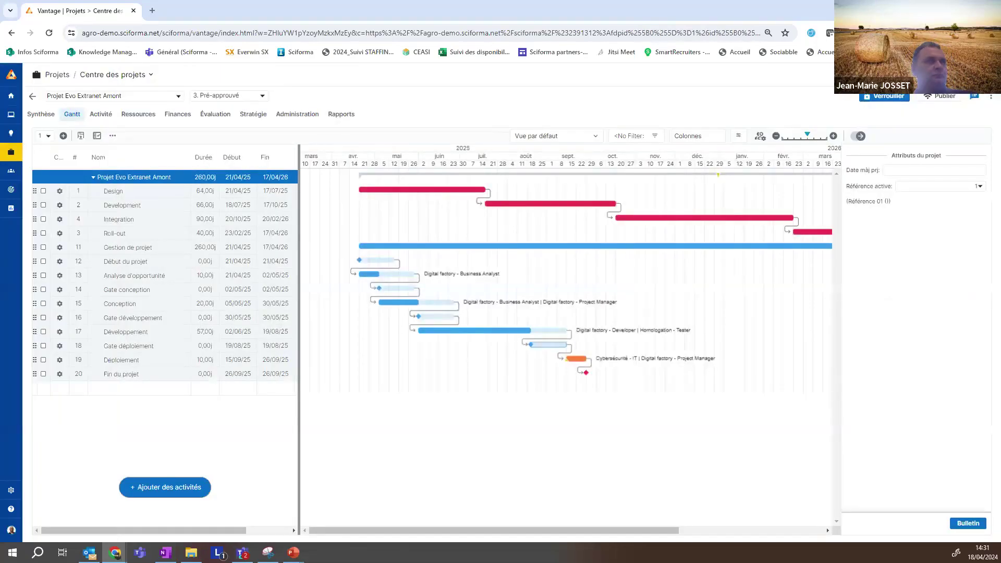
{"action": "left_click", "coordinate": [33, 96]}
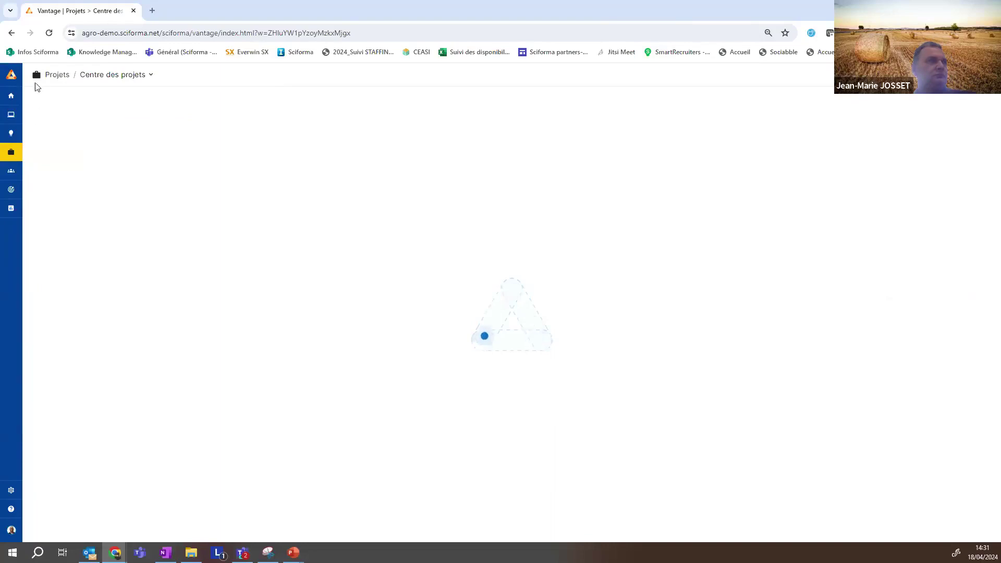
{"action": "key", "text": "alt+Tab"}
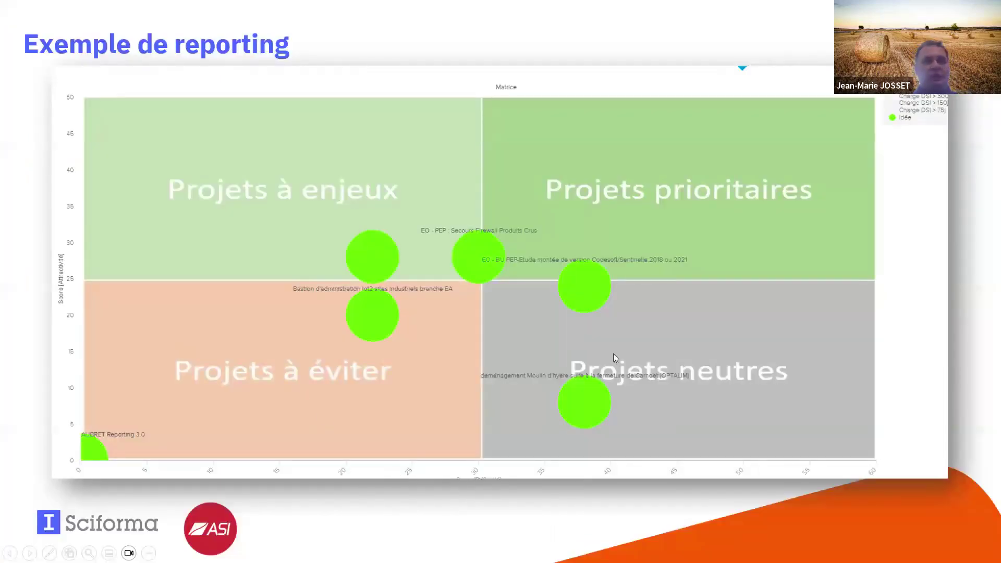
{"action": "key", "text": "Right"}
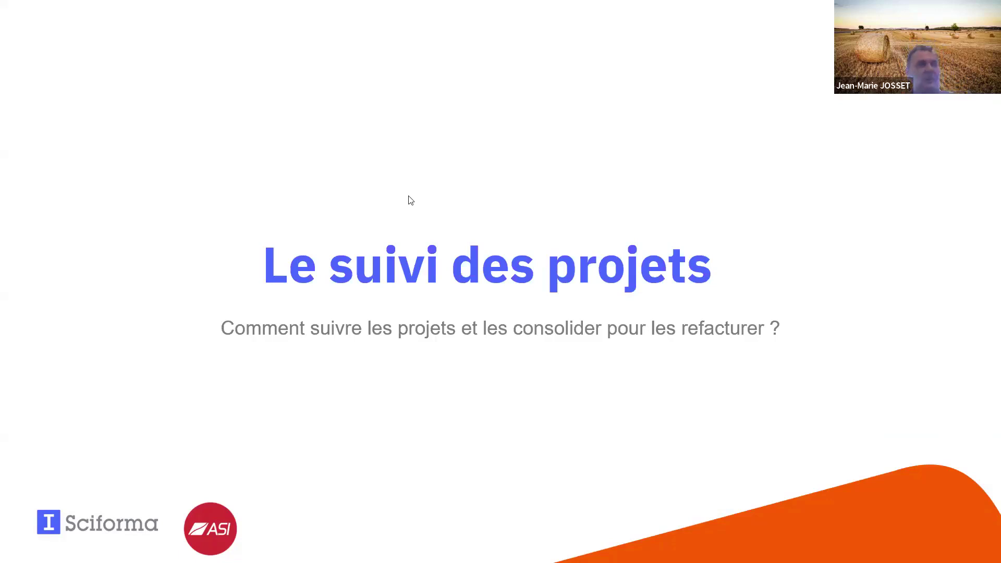
{"action": "key", "text": "Right"}
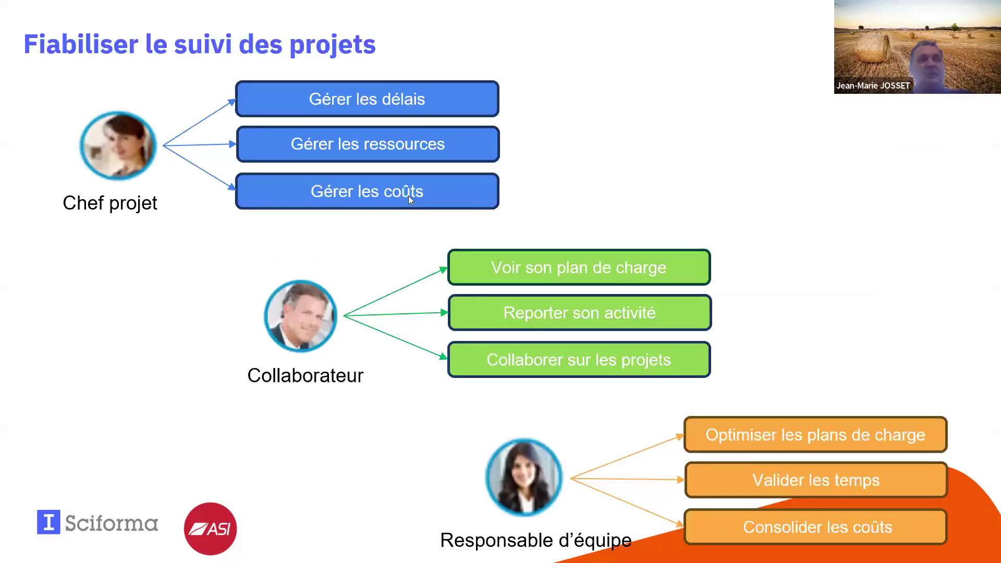
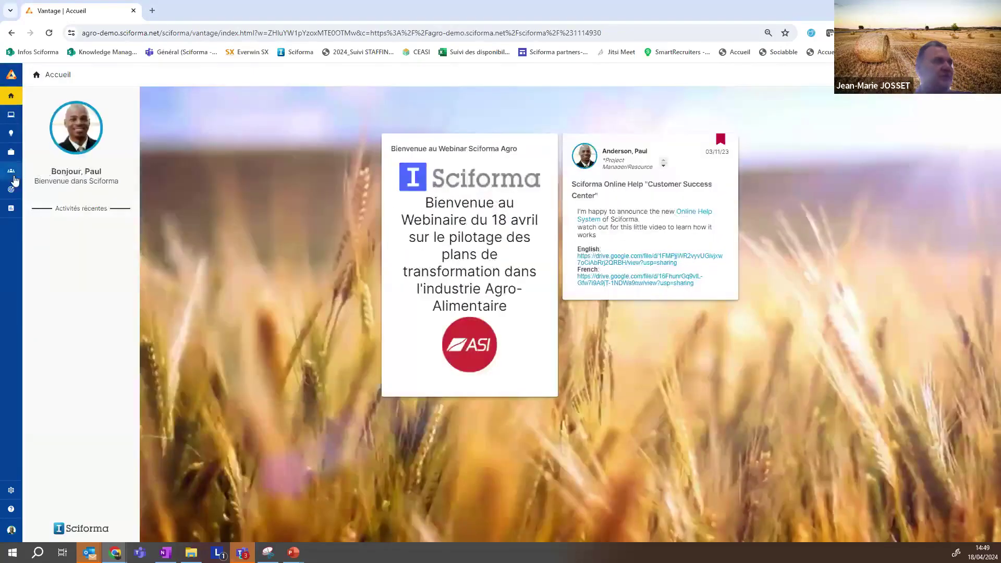
Open the Centre des projets and list the active projects in working version instead of Mes projets
{"action": "left_click", "coordinate": [45, 156]}
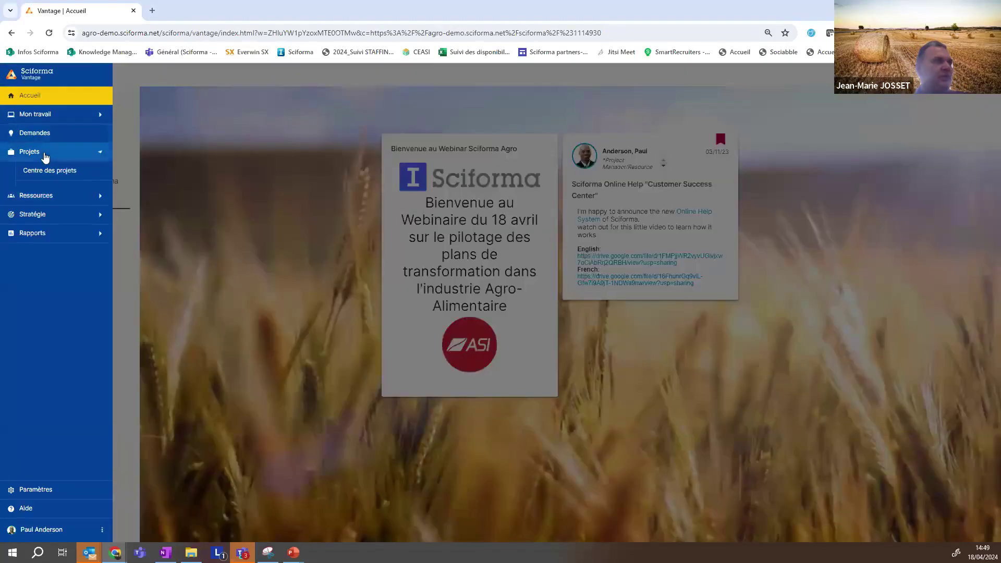
{"action": "left_click", "coordinate": [51, 171]}
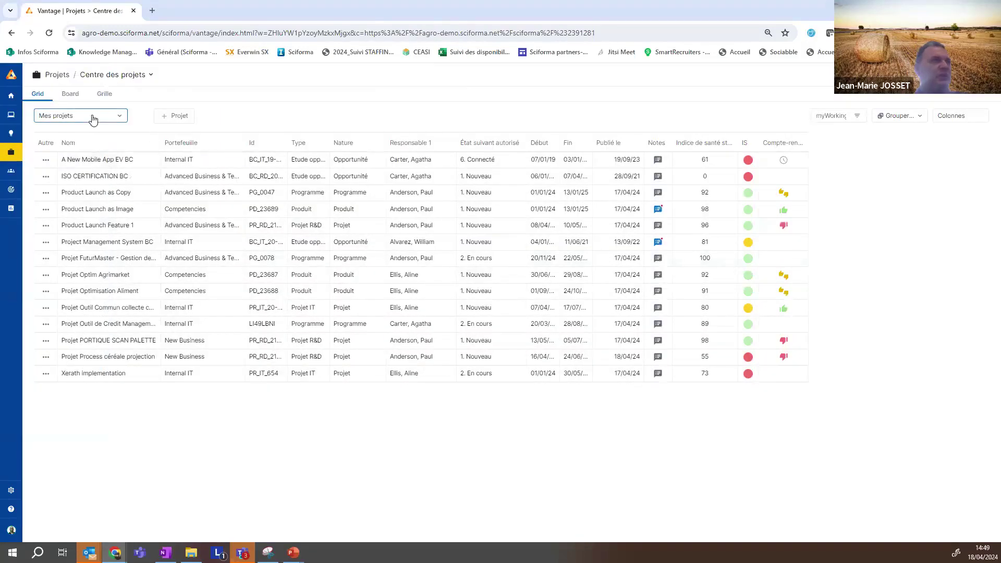
{"action": "left_click", "coordinate": [93, 116]}
{"action": "left_click", "coordinate": [89, 178]}
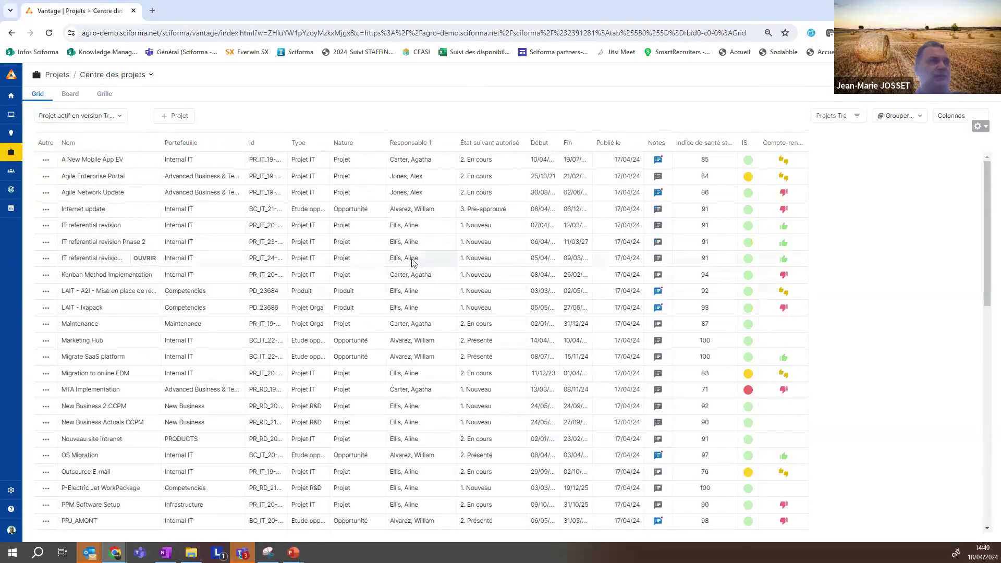
Group the active projects by Responsable 1 and look through the resulting groups
{"action": "left_click", "coordinate": [907, 117]}
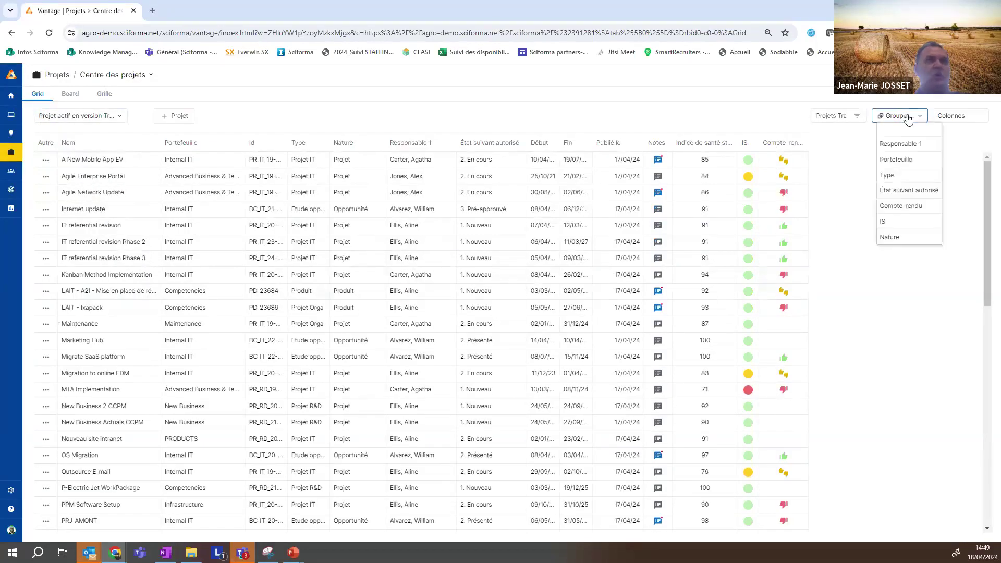
{"action": "left_click", "coordinate": [910, 146]}
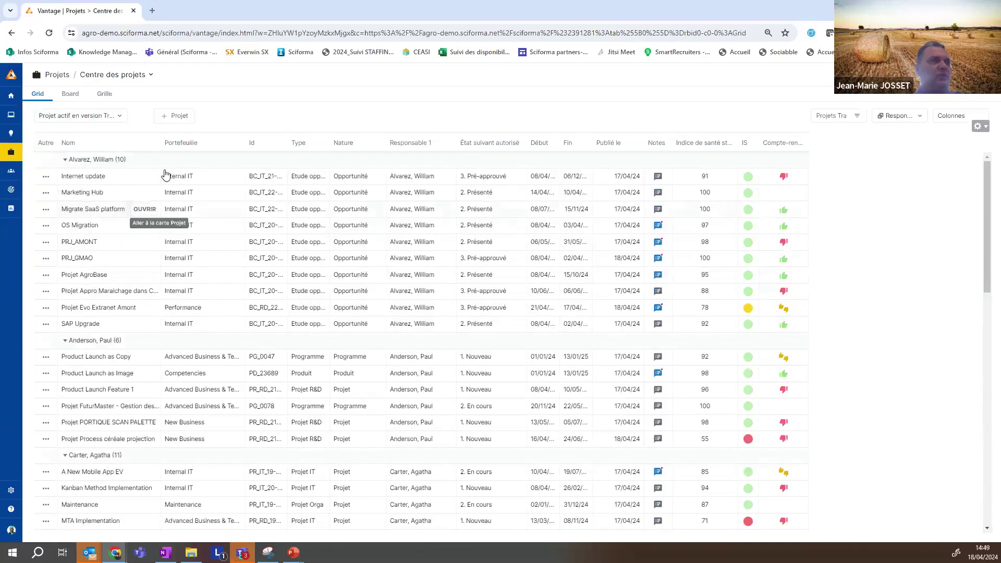
{"action": "scroll", "coordinate": [497, 280], "scroll_direction": "down", "scroll_amount": 1}
{"action": "scroll", "coordinate": [499, 282], "scroll_direction": "down", "scroll_amount": 7}
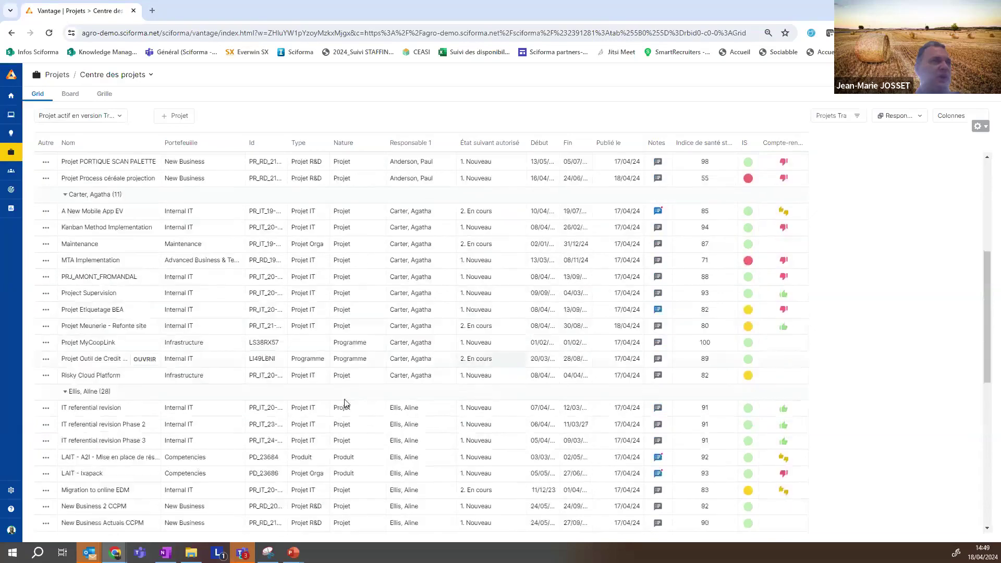
{"action": "scroll", "coordinate": [331, 398], "scroll_direction": "up", "scroll_amount": 8}
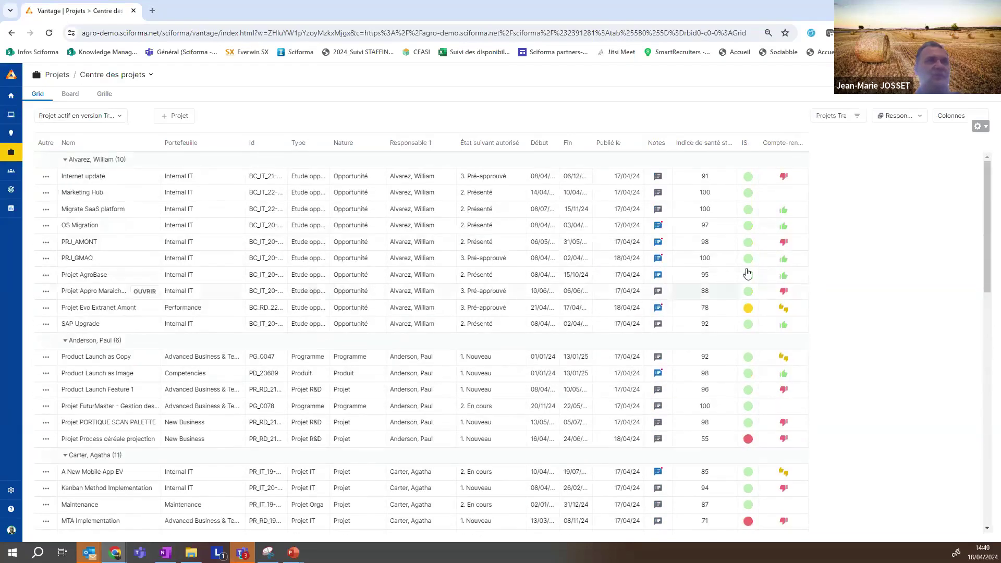
Review PRJ_AMONT's status report, including its indicators, descriptions and macro-planning
{"action": "left_click", "coordinate": [784, 243]}
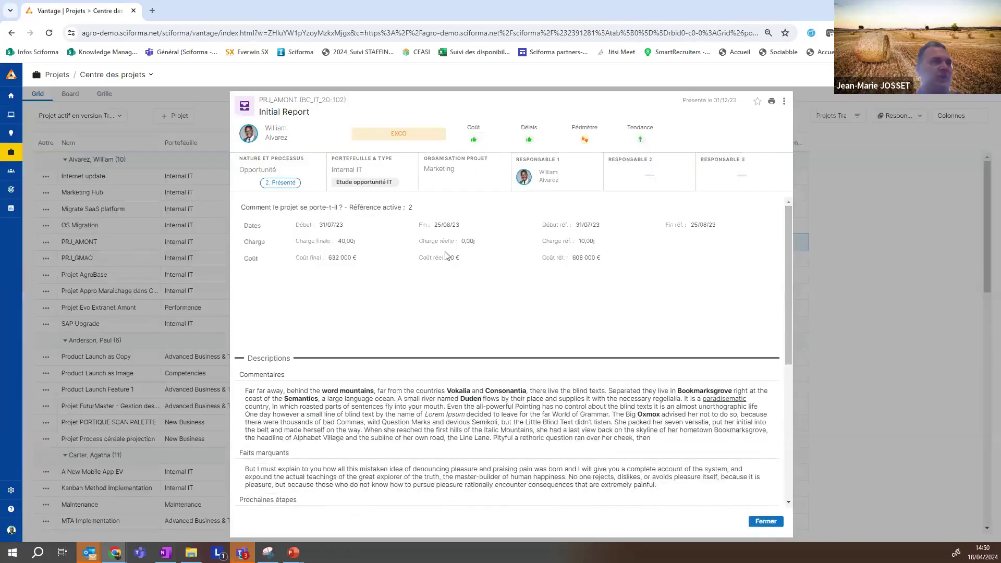
{"action": "scroll", "coordinate": [446, 256], "scroll_direction": "down", "scroll_amount": 4}
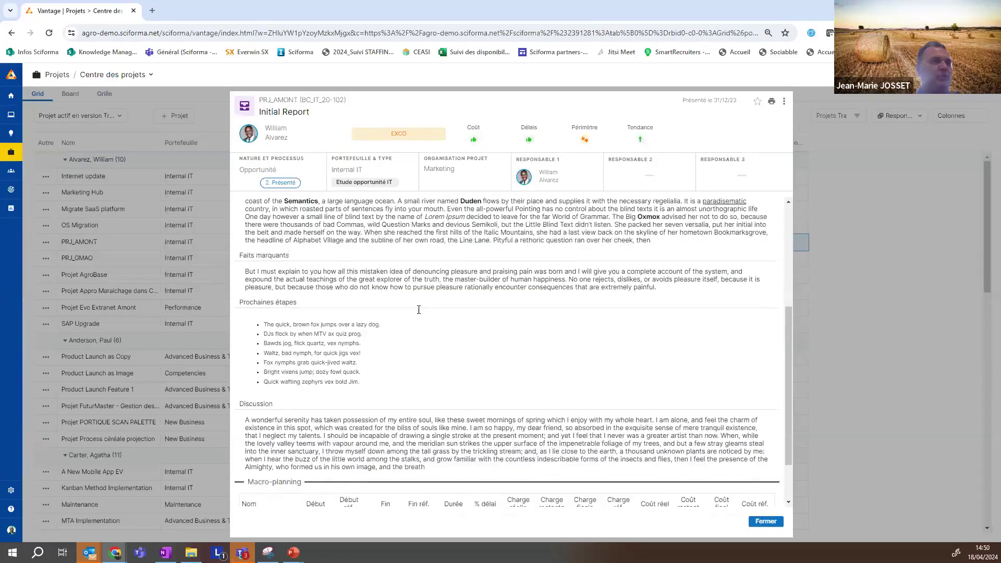
{"action": "scroll", "coordinate": [417, 318], "scroll_direction": "down", "scroll_amount": 1}
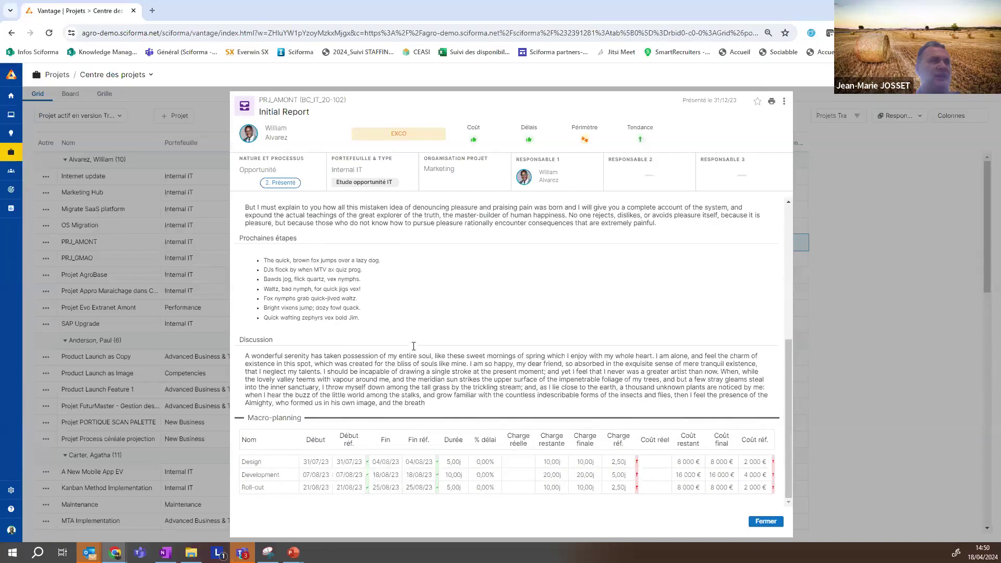
{"action": "scroll", "coordinate": [414, 347], "scroll_direction": "up", "scroll_amount": 2}
{"action": "scroll", "coordinate": [469, 349], "scroll_direction": "down", "scroll_amount": 2}
{"action": "left_click", "coordinate": [773, 523]}
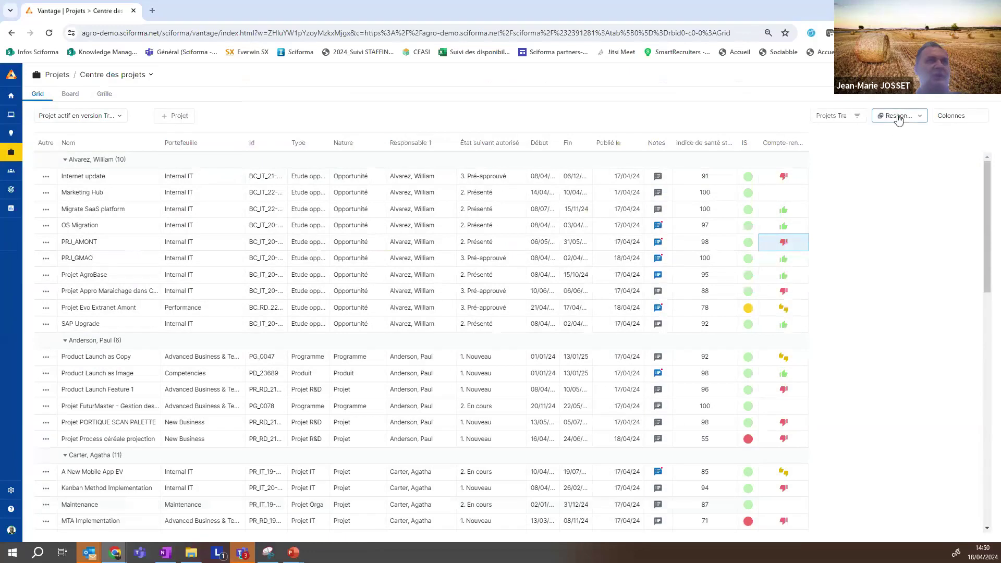
Add a filter on Responsable 1 so the list keeps only the projects of the first group's manager
{"action": "left_click", "coordinate": [898, 116]}
{"action": "left_click", "coordinate": [857, 116]}
{"action": "left_click", "coordinate": [737, 487]}
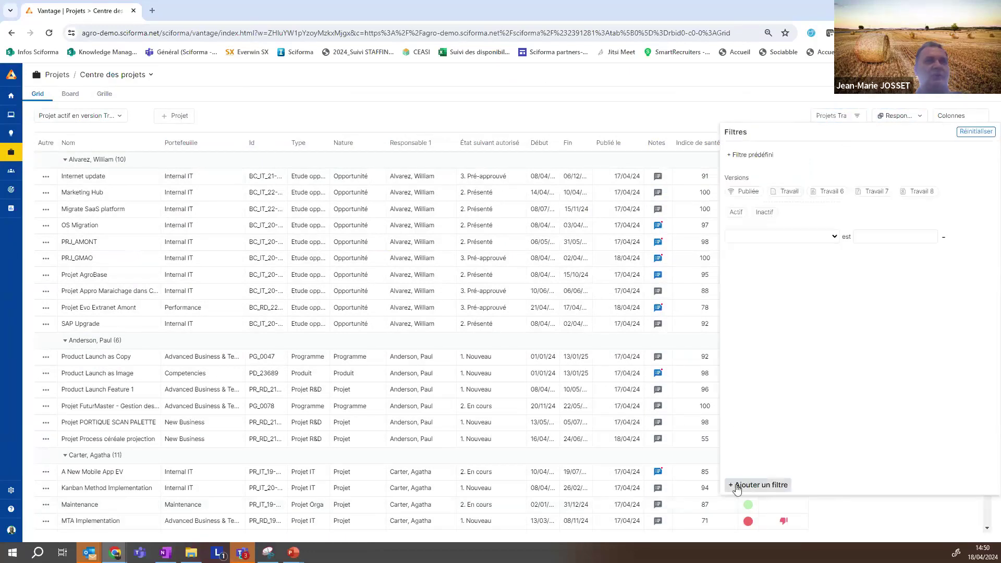
{"action": "left_click", "coordinate": [811, 237]}
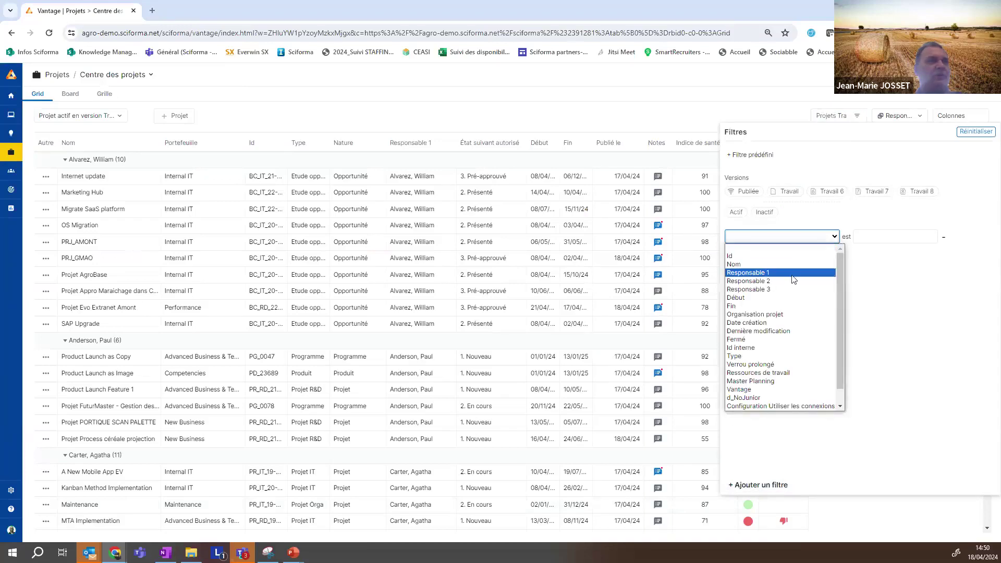
{"action": "left_click", "coordinate": [792, 273]}
{"action": "left_click", "coordinate": [875, 238]}
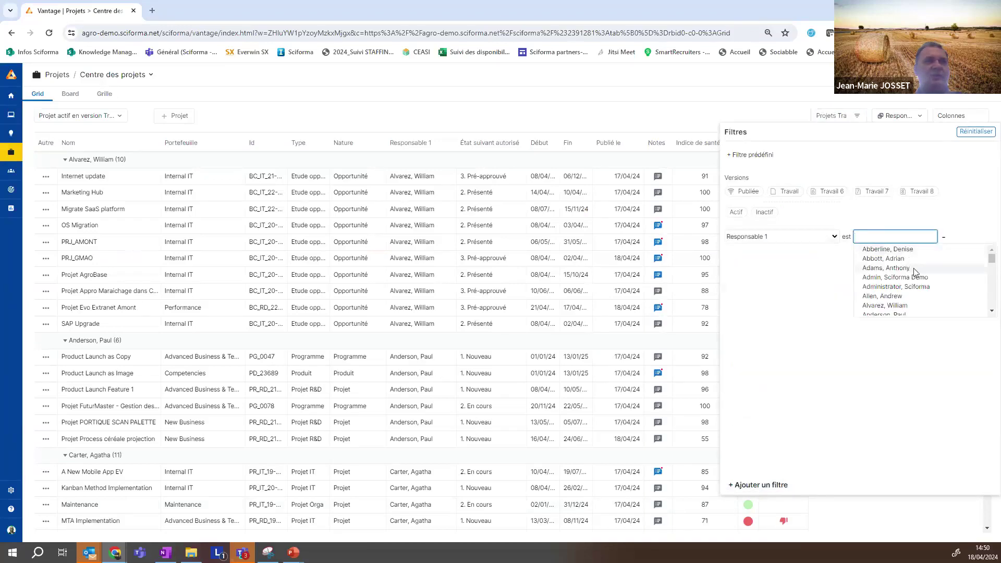
{"action": "scroll", "coordinate": [911, 285], "scroll_direction": "down", "scroll_amount": 2}
{"action": "left_click", "coordinate": [886, 251]}
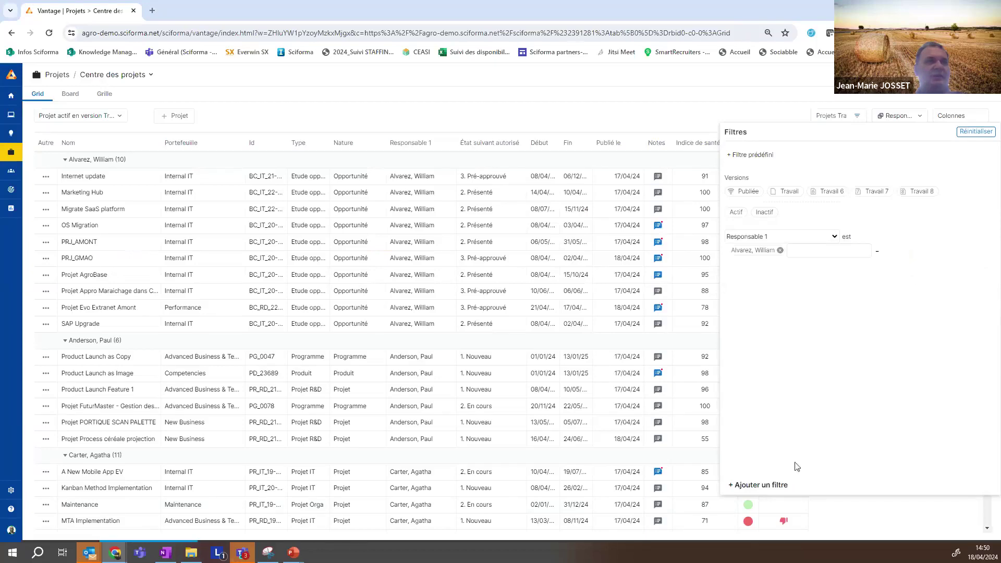
{"action": "left_click", "coordinate": [671, 106]}
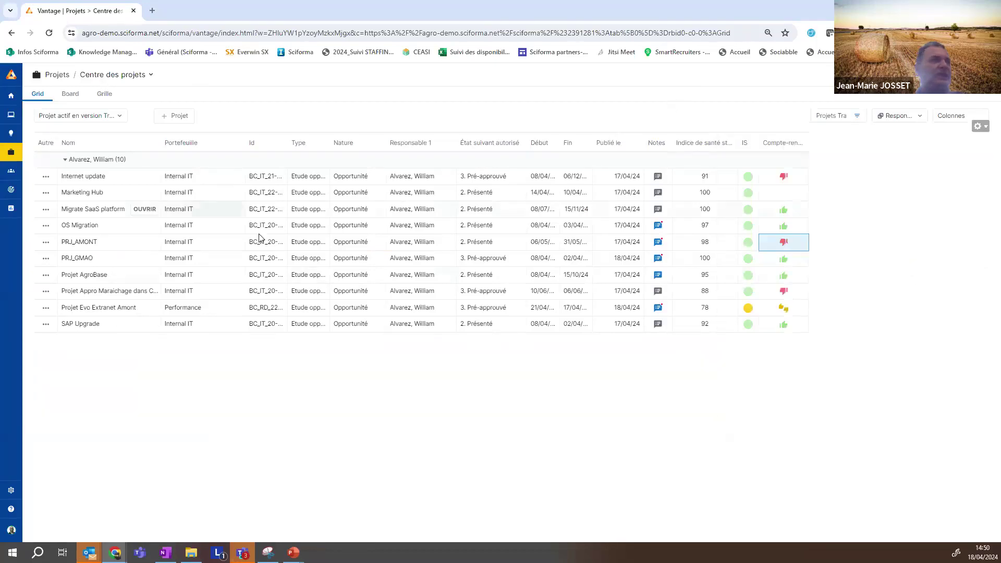
{"action": "mouse_move", "coordinate": [29, 199]}
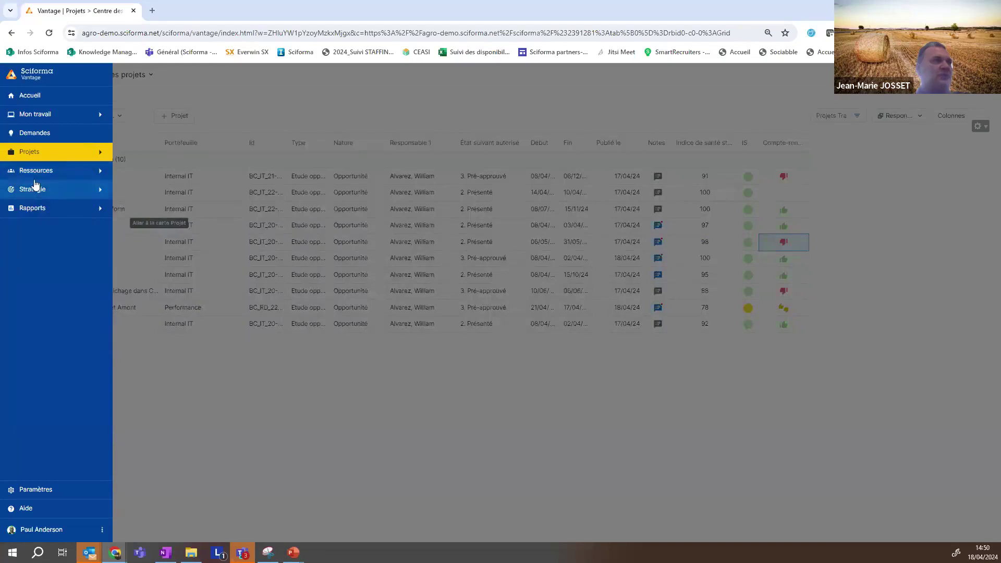
Open the portfolio reports for the Internal IT portfolio and launch the Feuille de route report under Contrôle des projets
{"action": "left_click", "coordinate": [51, 208]}
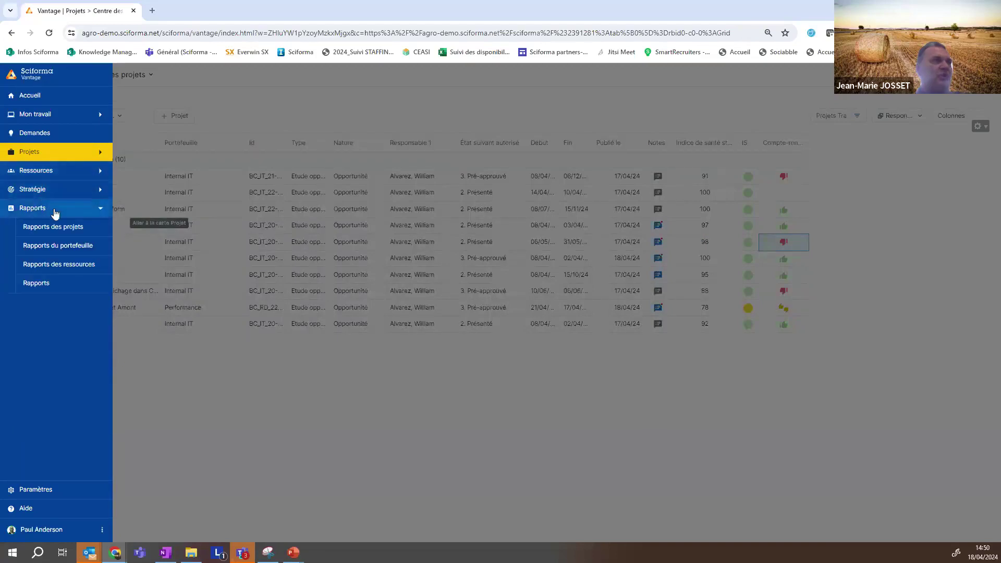
{"action": "left_click", "coordinate": [87, 251]}
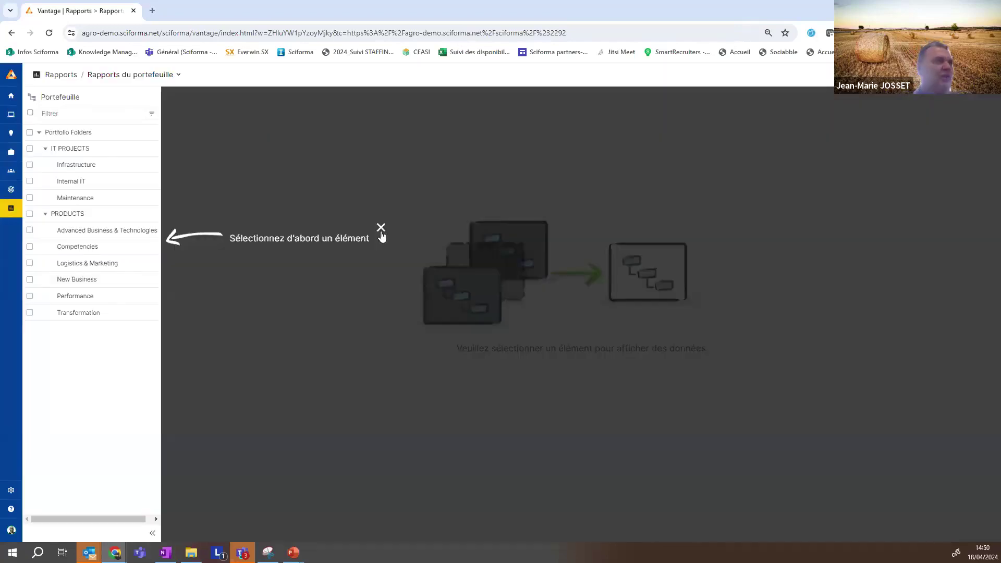
{"action": "left_click", "coordinate": [381, 227]}
{"action": "left_click", "coordinate": [136, 183]}
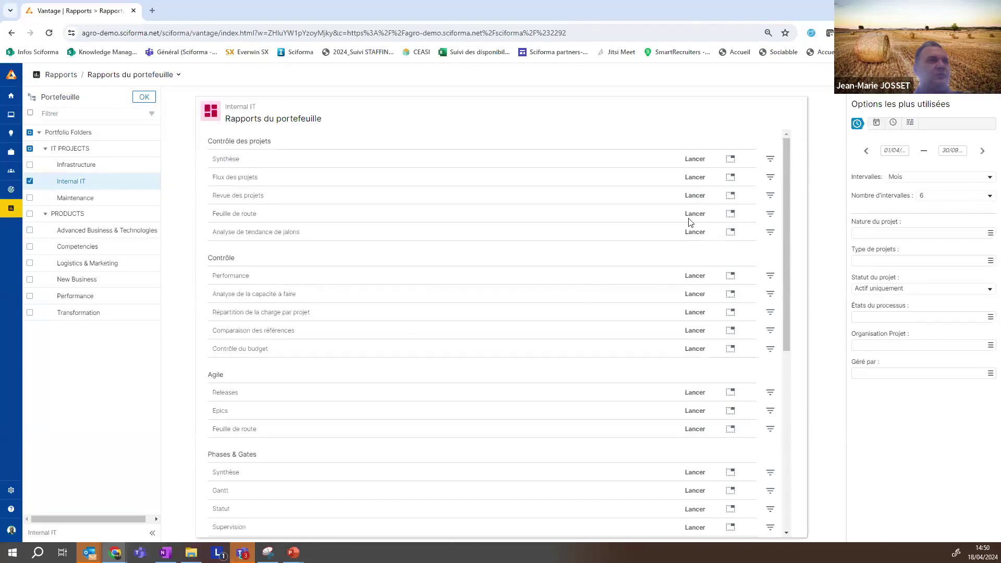
{"action": "left_click", "coordinate": [695, 214]}
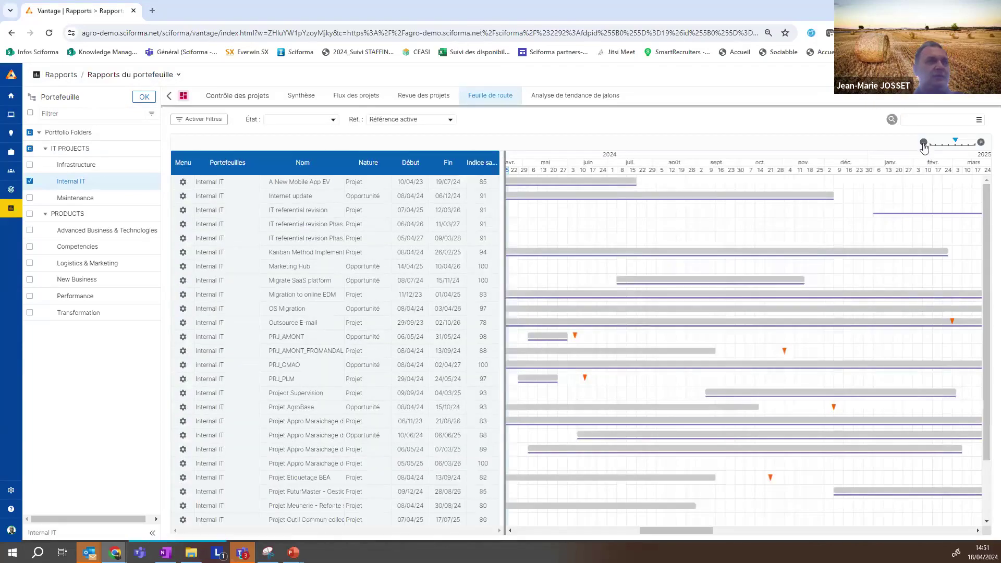
Sort the projects in the Internal IT roadmap by Nature so opportunities and projects are listed together by kind
{"action": "left_click", "coordinate": [924, 143]}
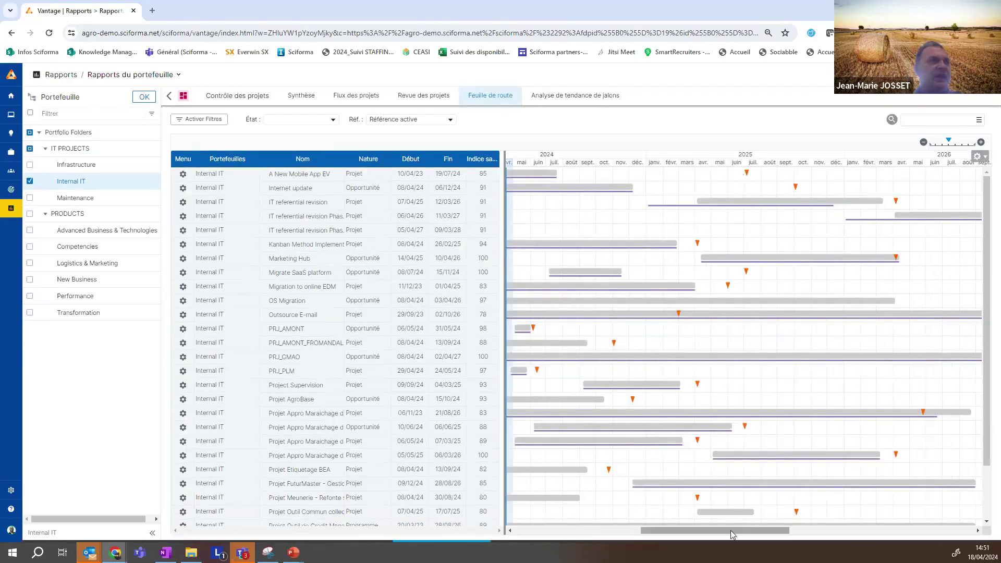
{"action": "left_click", "coordinate": [375, 163]}
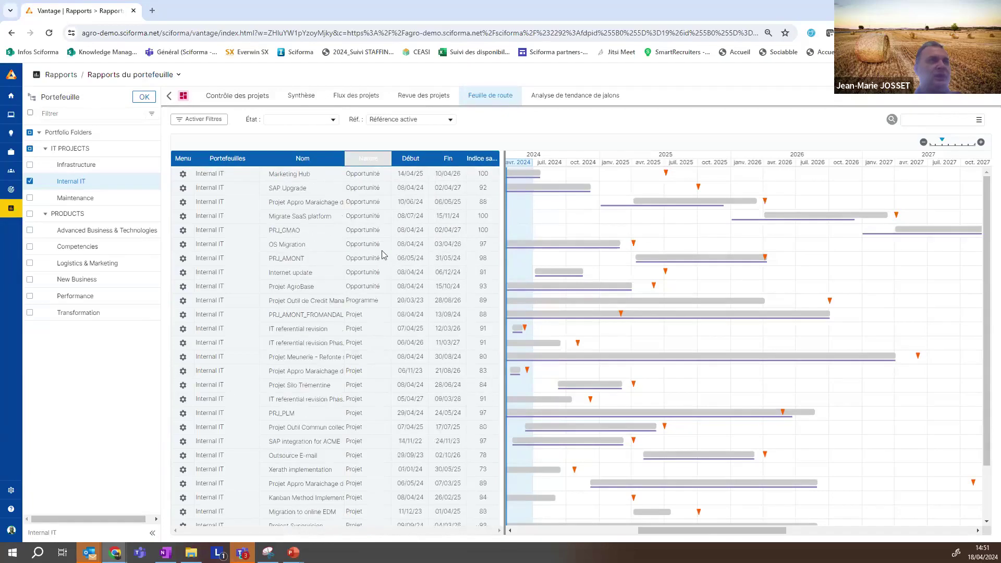
{"action": "mouse_move", "coordinate": [670, 531]}
{"action": "left_mouse_down"}
{"action": "mouse_move", "coordinate": [626, 532]}
{"action": "mouse_move", "coordinate": [671, 531]}
{"action": "left_mouse_up"}
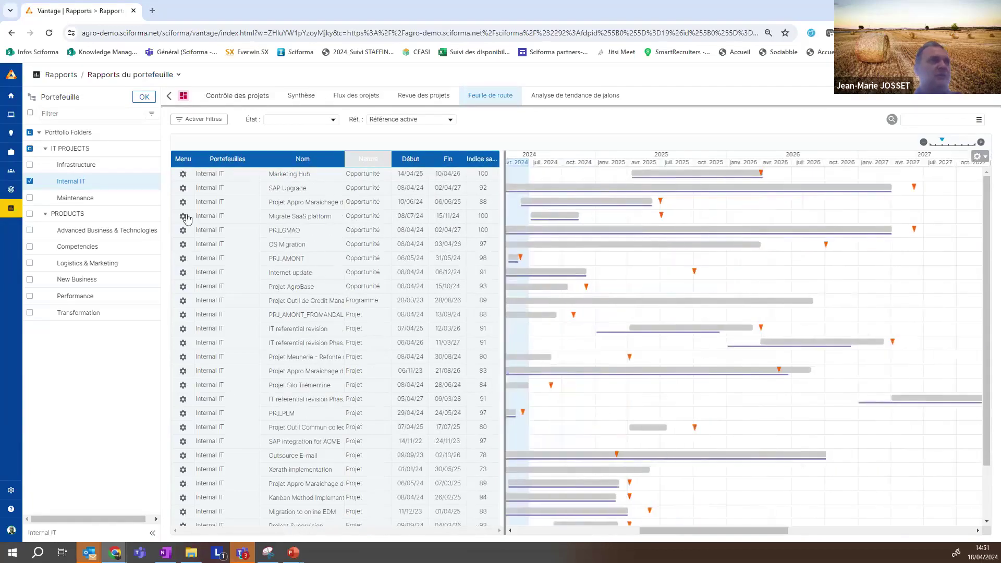
Review Internal IT's Revue des projets cards and the Synthèse report, switching the latter from charts to its list mode
{"action": "left_click", "coordinate": [416, 102]}
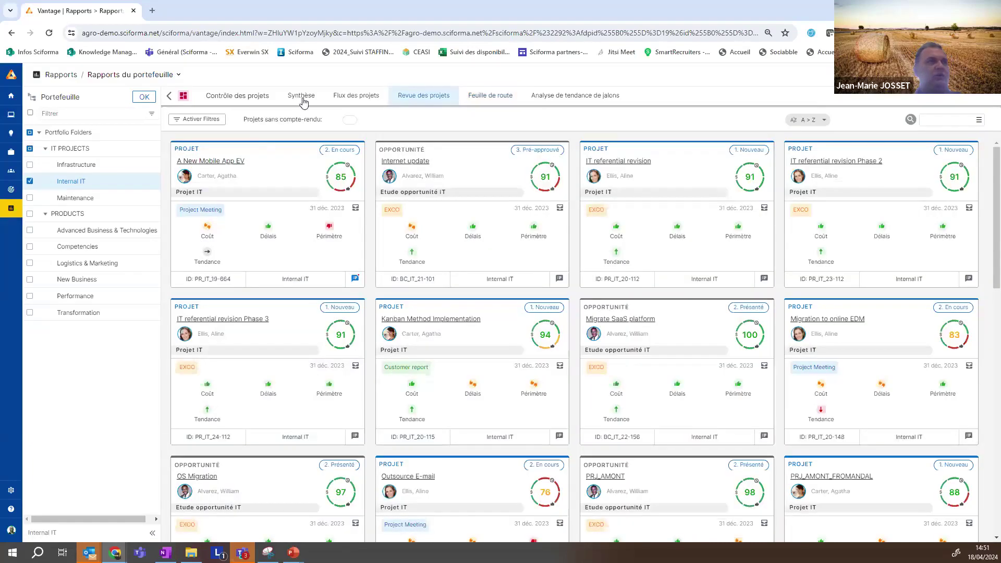
{"action": "left_click", "coordinate": [633, 207]}
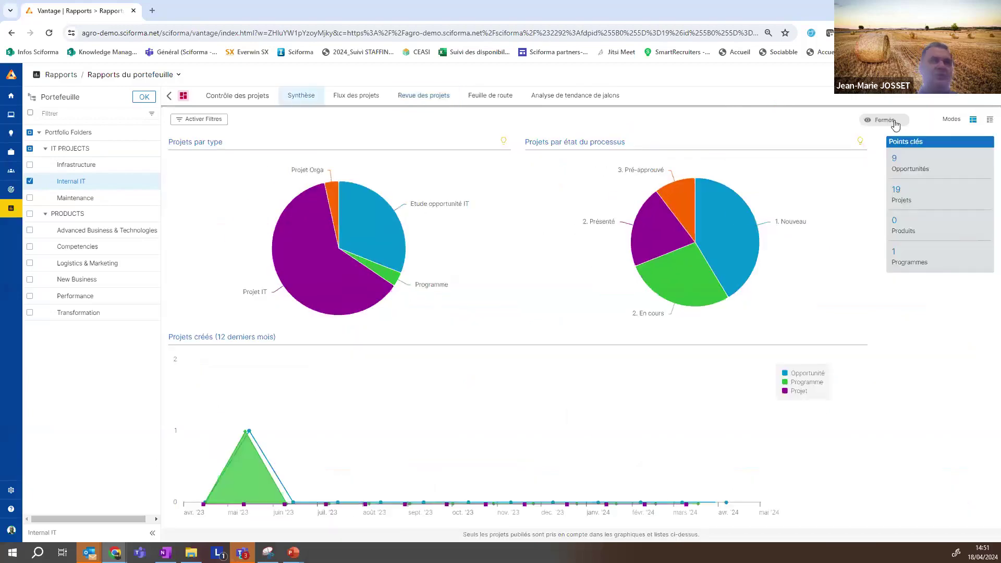
{"action": "left_click", "coordinate": [991, 120]}
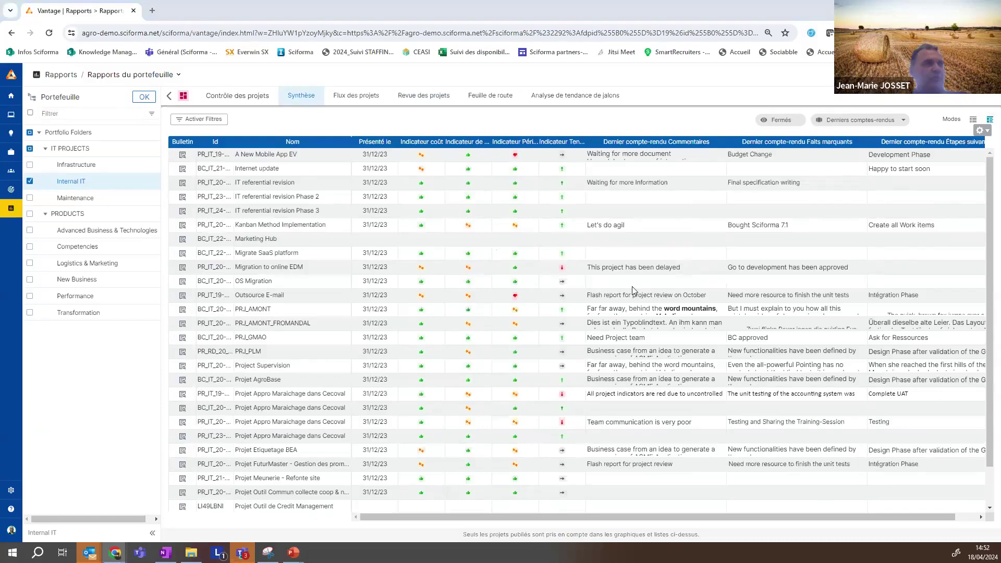
{"action": "key", "text": "alt+Tab"}
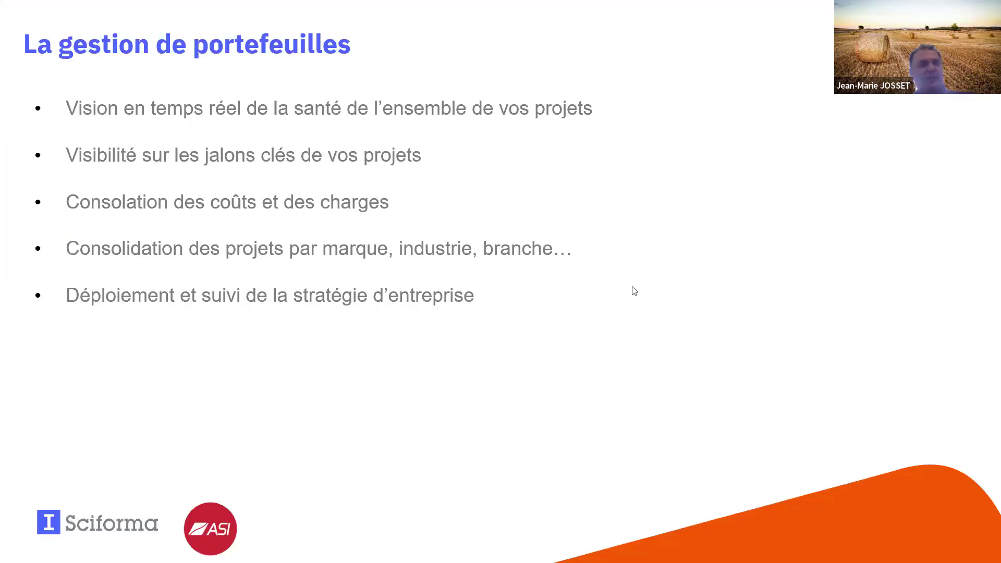
{"action": "key", "text": "Right"}
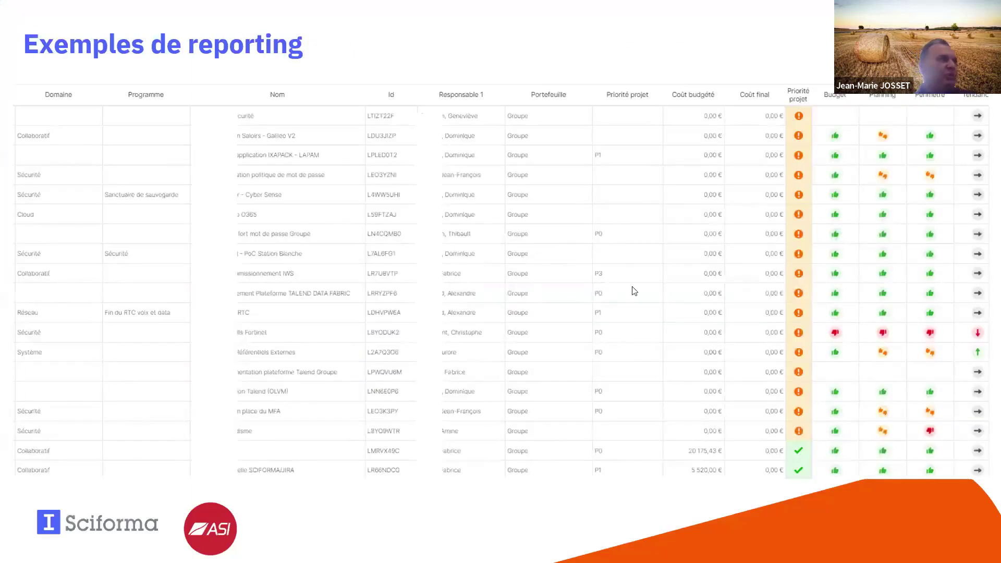
{"action": "key", "text": "Left"}
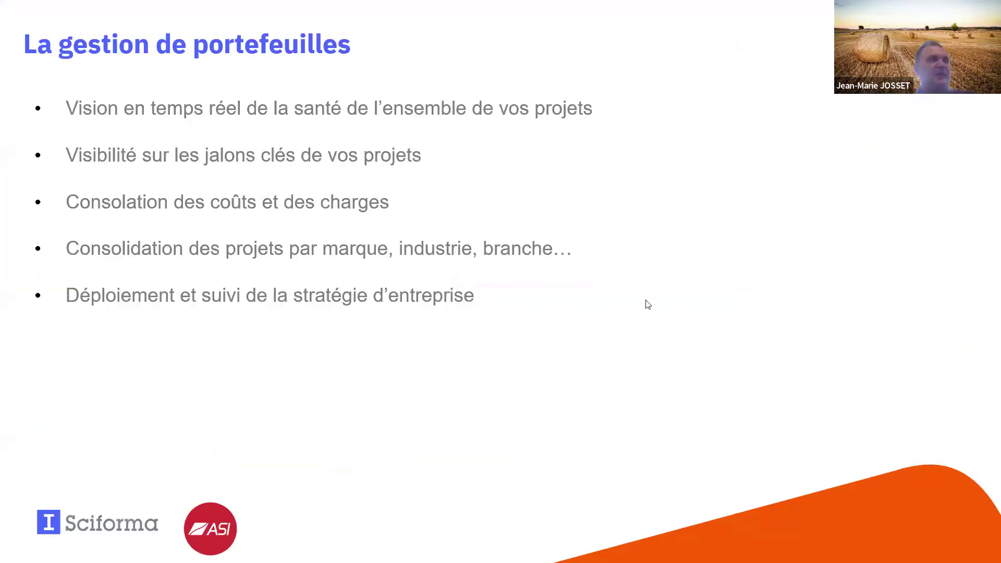
{"action": "key", "text": "Right"}
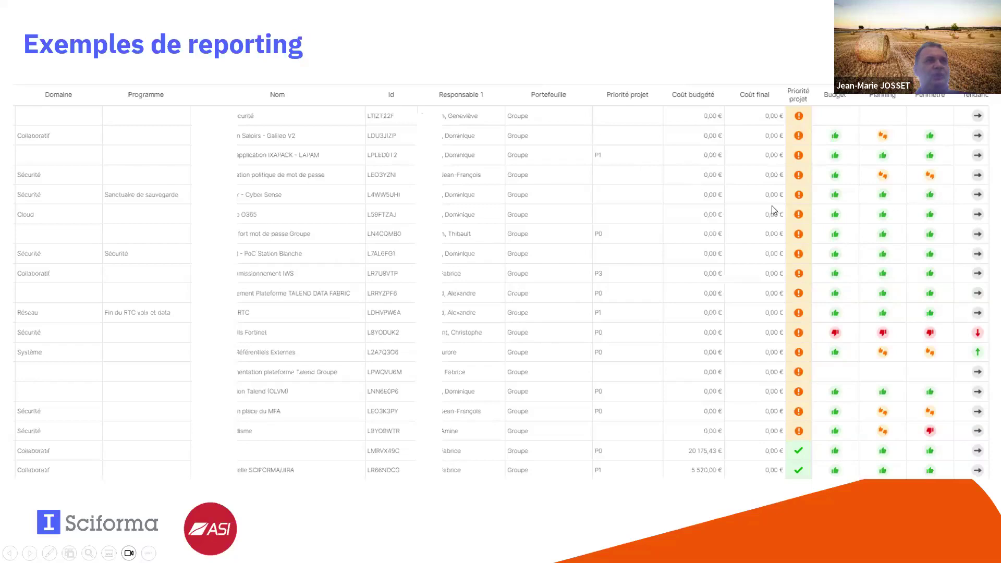
{"action": "left_click", "coordinate": [643, 269]}
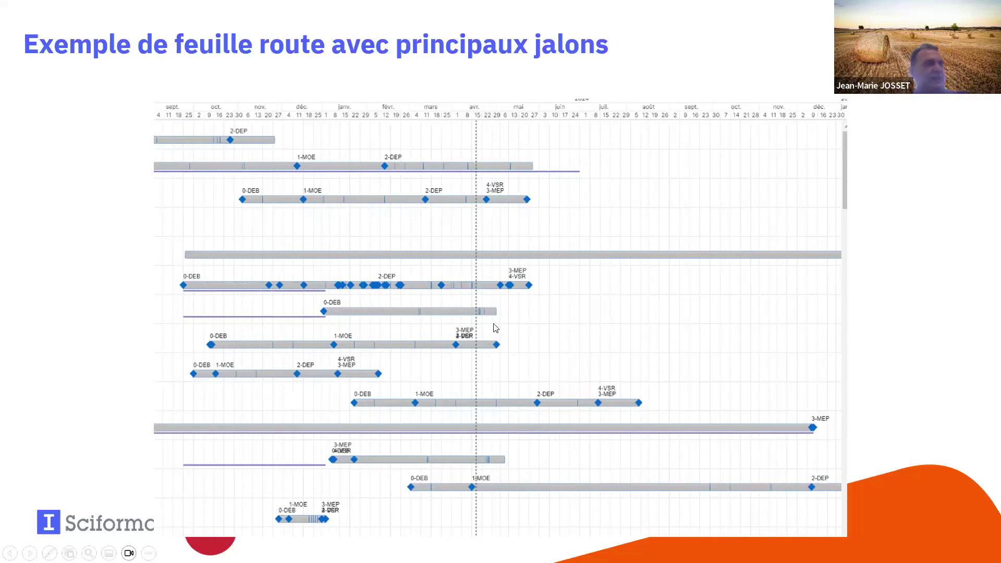
{"action": "key", "text": "alt+Tab"}
Open the strategic Objectifs and review the projects and ideas attached to the Eco-Label objective
{"action": "mouse_move", "coordinate": [3, 208]}
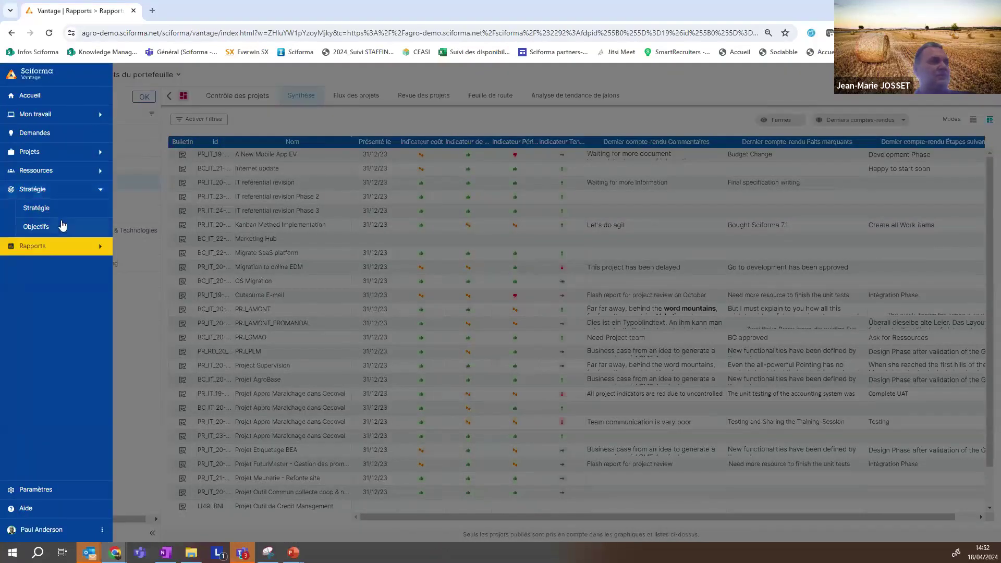
{"action": "left_click", "coordinate": [61, 229]}
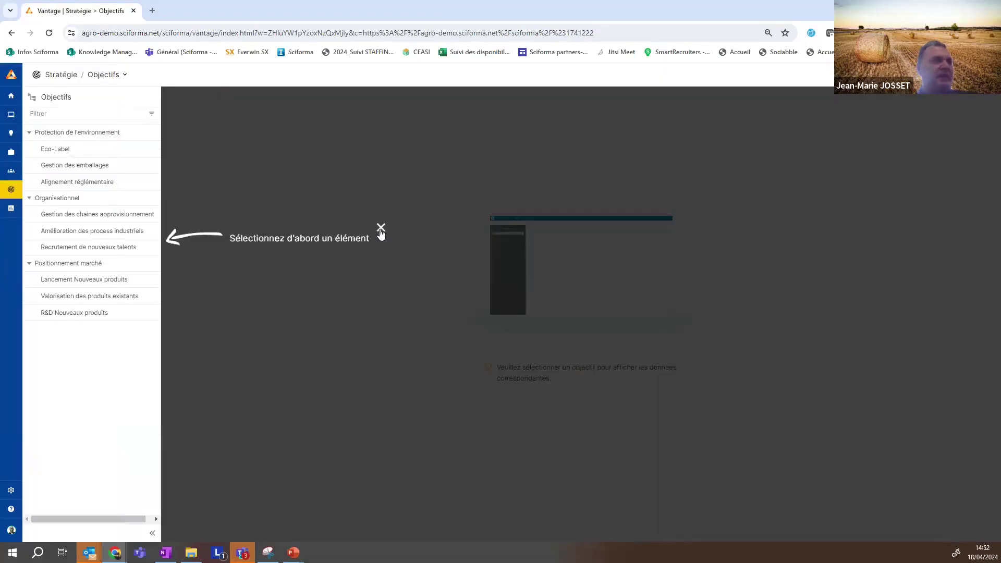
{"action": "left_click", "coordinate": [381, 229]}
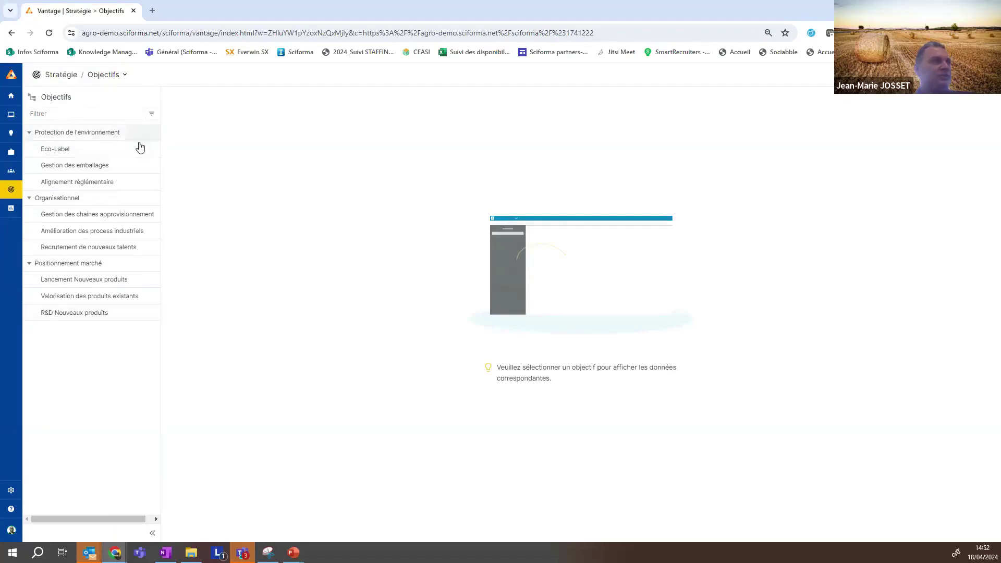
{"action": "left_click", "coordinate": [63, 151]}
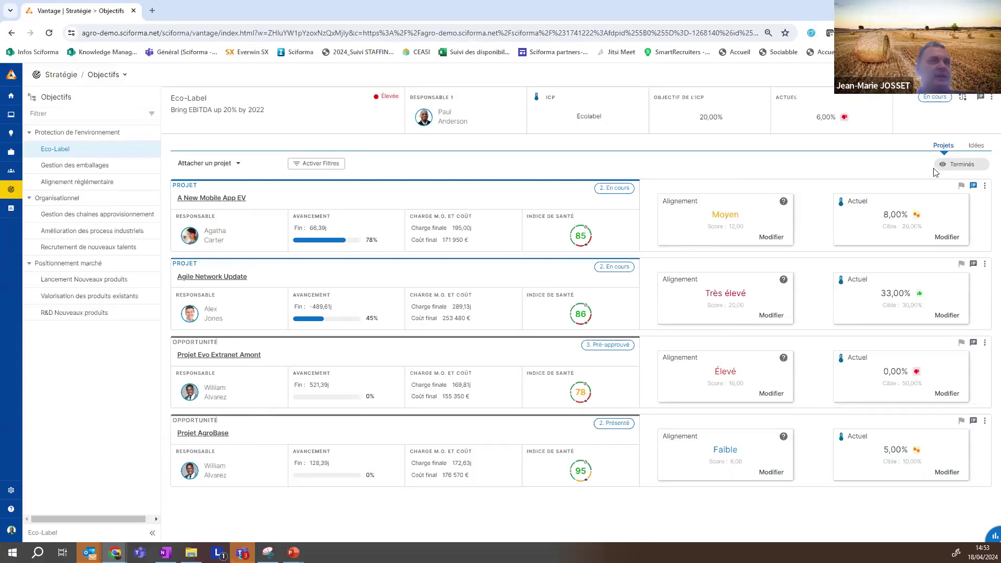
{"action": "left_click", "coordinate": [975, 147]}
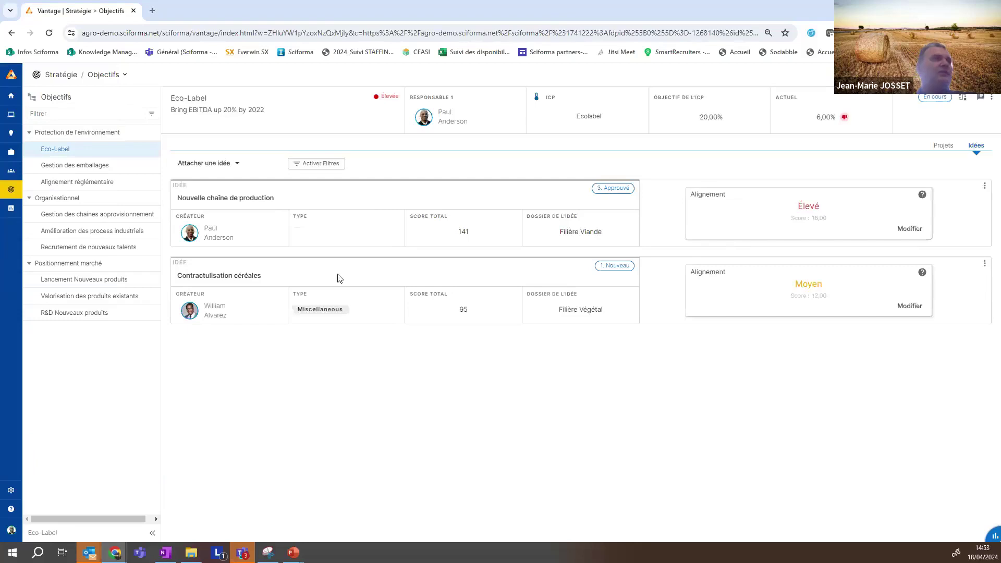
{"action": "left_click", "coordinate": [948, 152]}
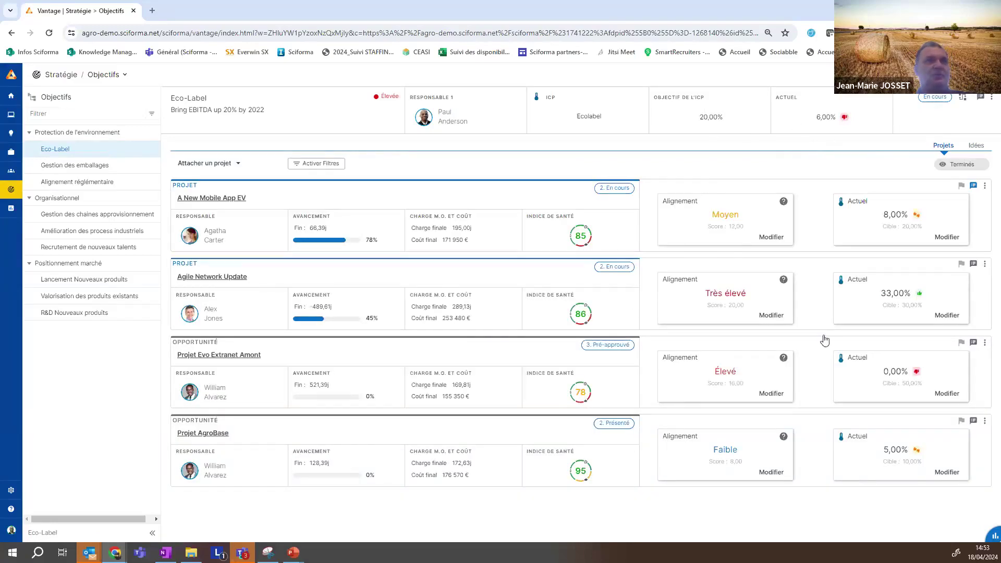
Enter 20 as the Actuel value for Projet Evo Extranet Amont in the Eco-Label objective's value tracking
{"action": "left_click", "coordinate": [948, 395]}
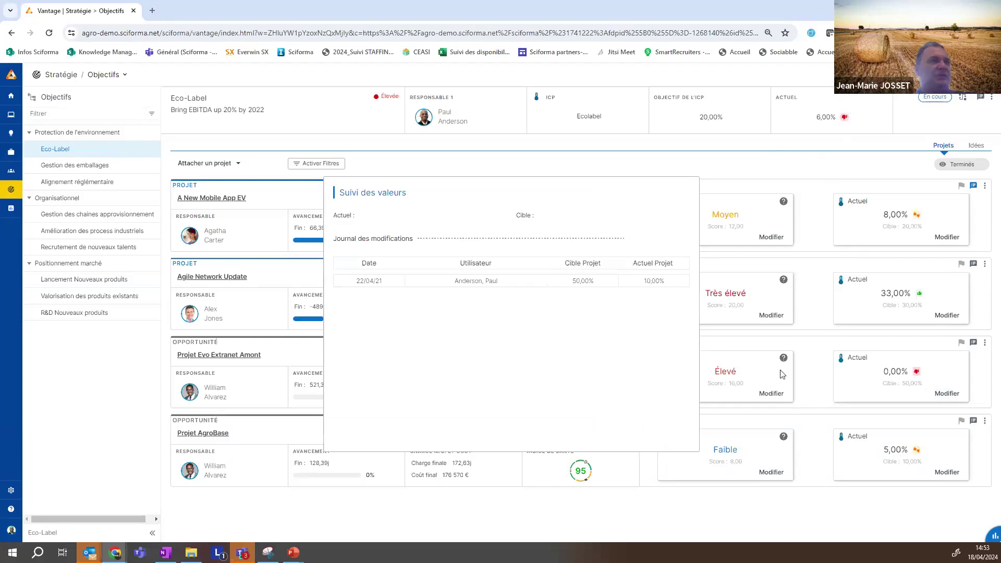
{"action": "type", "text": "2"}
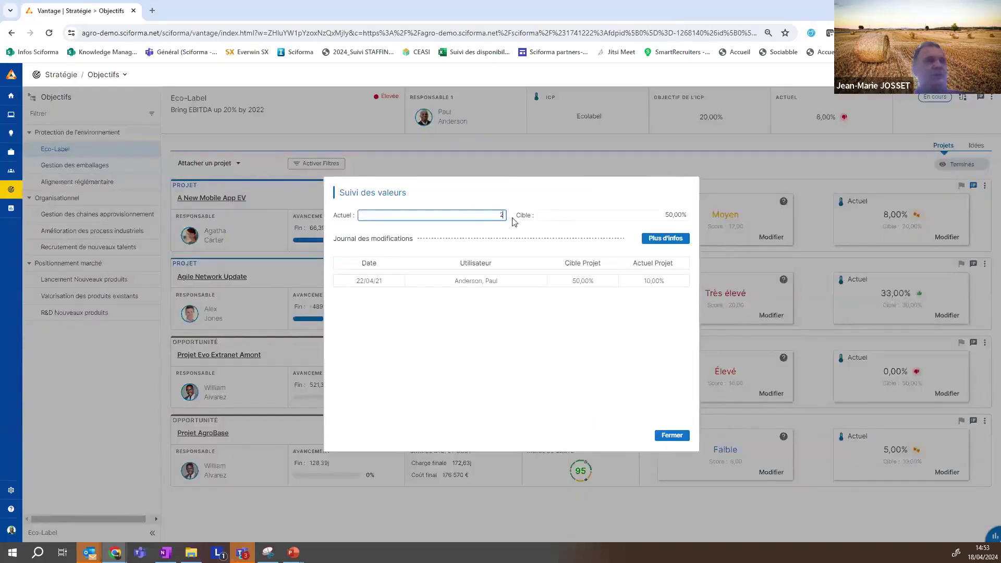
{"action": "type", "text": "0"}
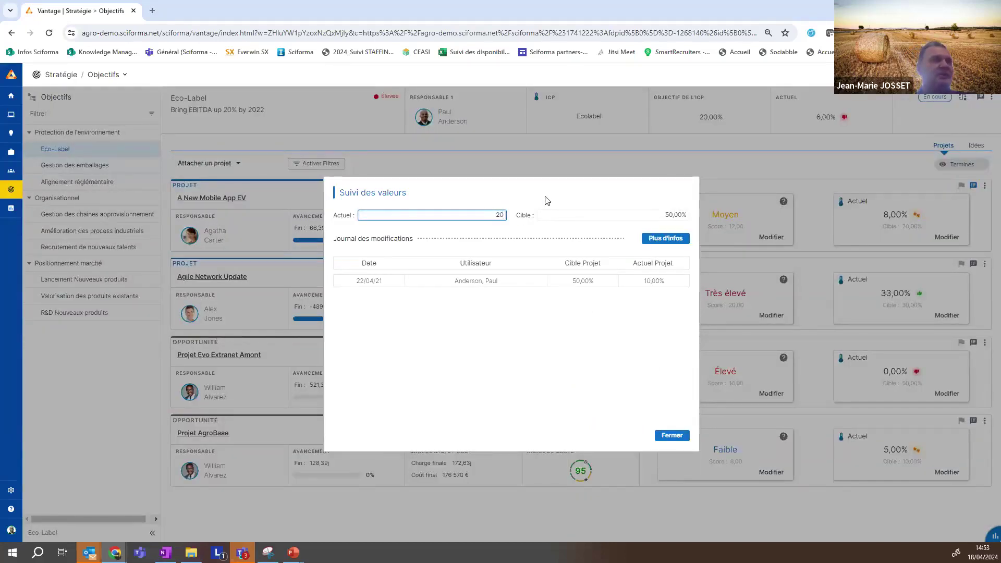
{"action": "left_click", "coordinate": [547, 201]}
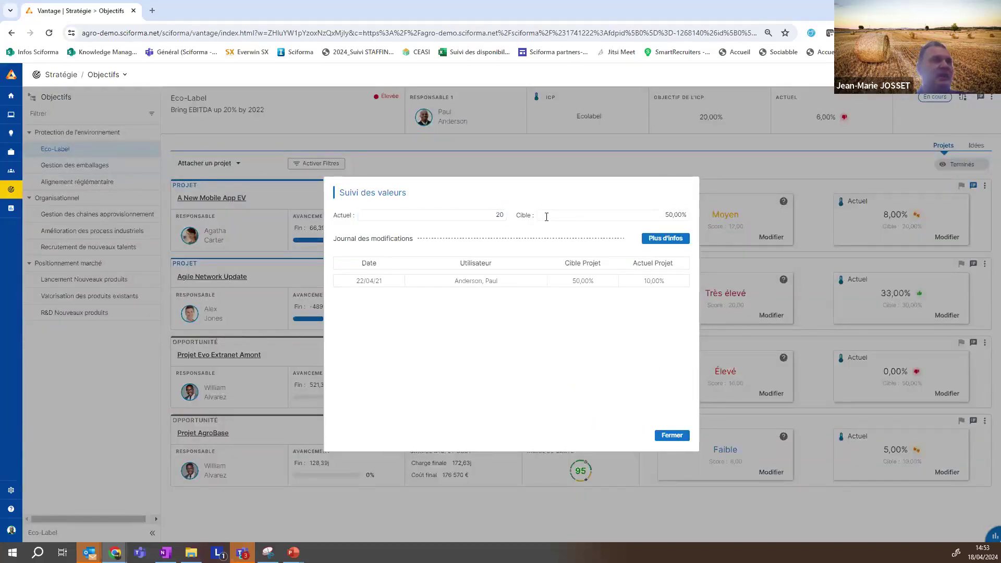
{"action": "left_click", "coordinate": [653, 439]}
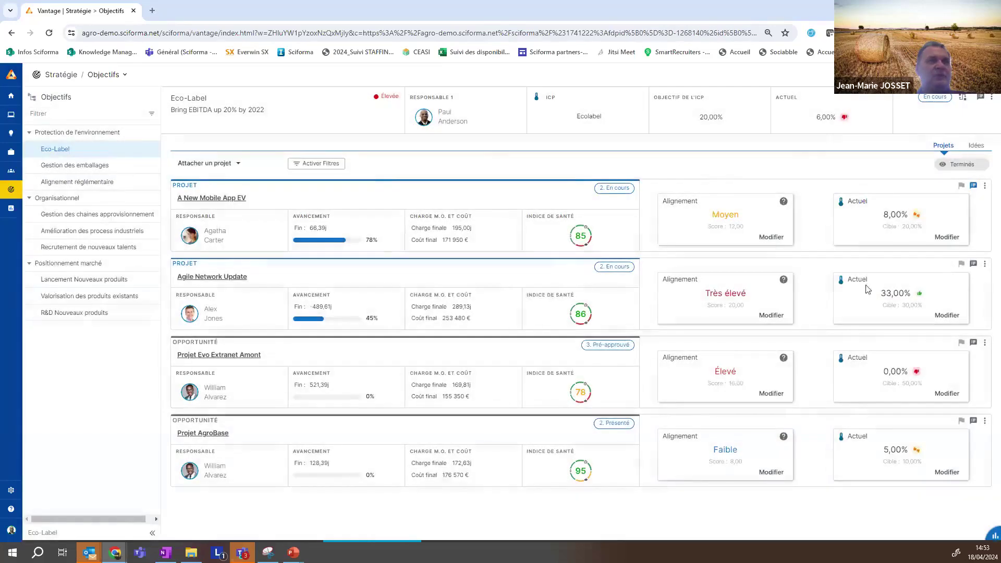
Display the projects attached to the Gestion des chaines approvisionnement objective under Organisationnel
{"action": "left_click", "coordinate": [88, 215]}
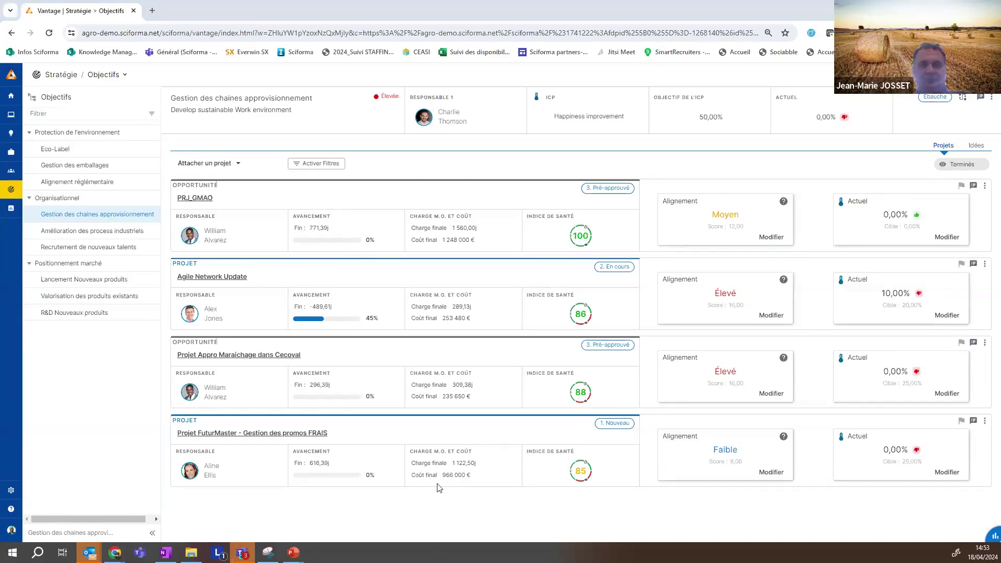
{"action": "key", "text": "alt+Tab"}
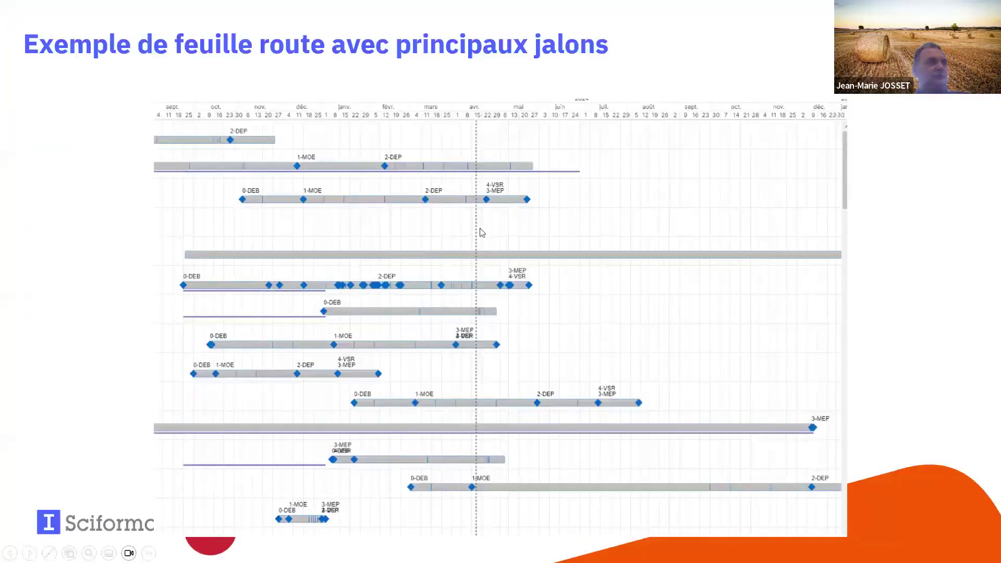
{"action": "key", "text": "Right"}
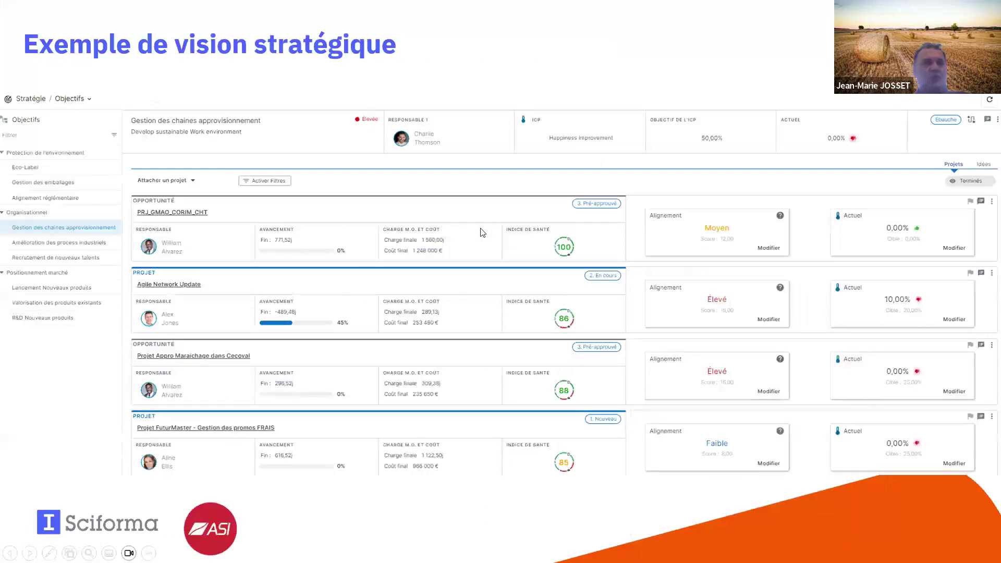